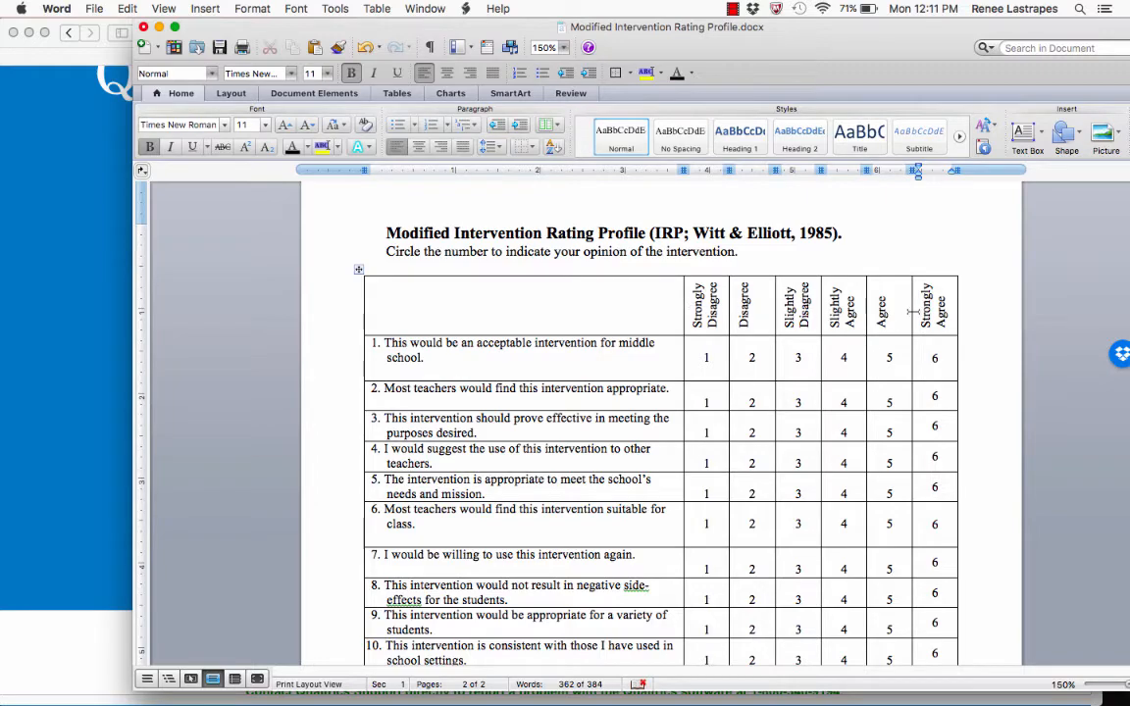
Step: Look through the Modified Intervention Rating Profile questions, and sign in to Qualtrics in the browser with the prefilled credentials
{"action": "scroll", "coordinate": [620, 360], "scroll_direction": "down", "scroll_amount": 5}
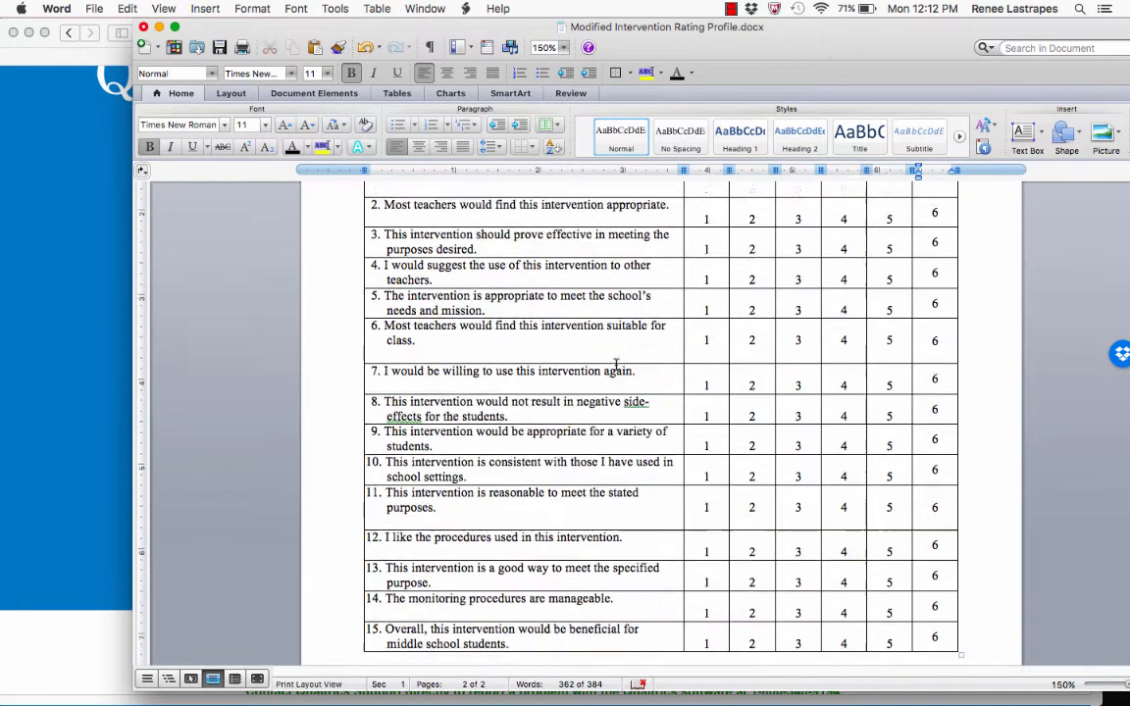
{"action": "scroll", "coordinate": [616, 365], "scroll_direction": "down", "scroll_amount": 3}
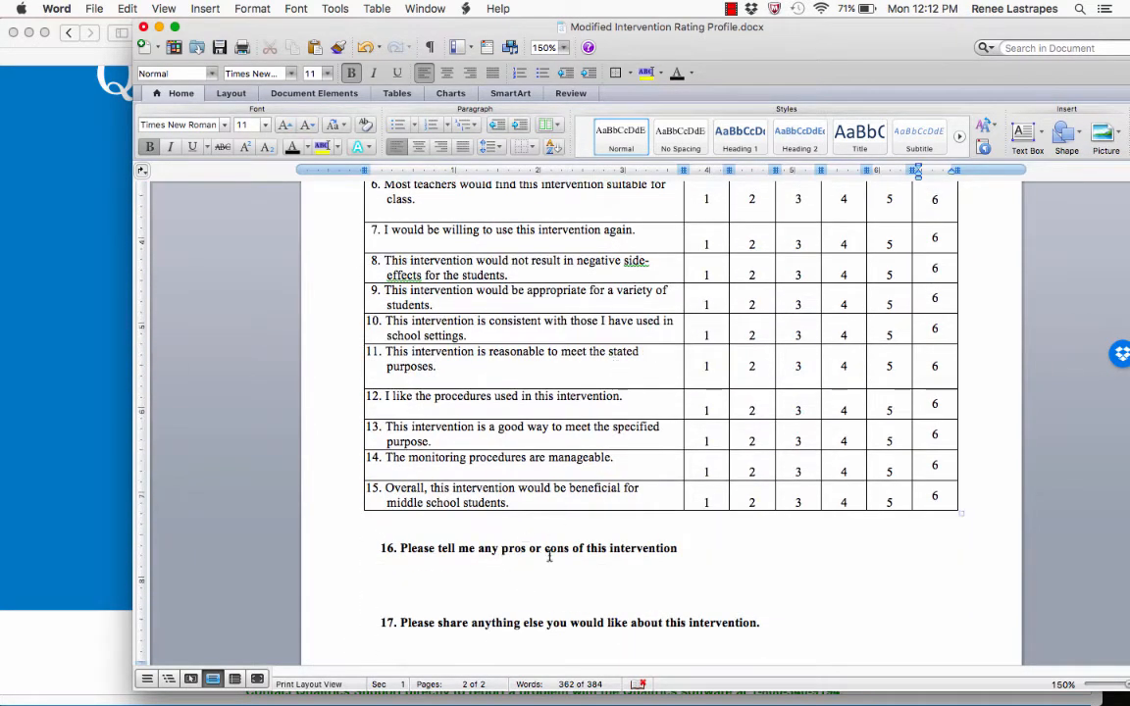
{"action": "left_click", "coordinate": [89, 348]}
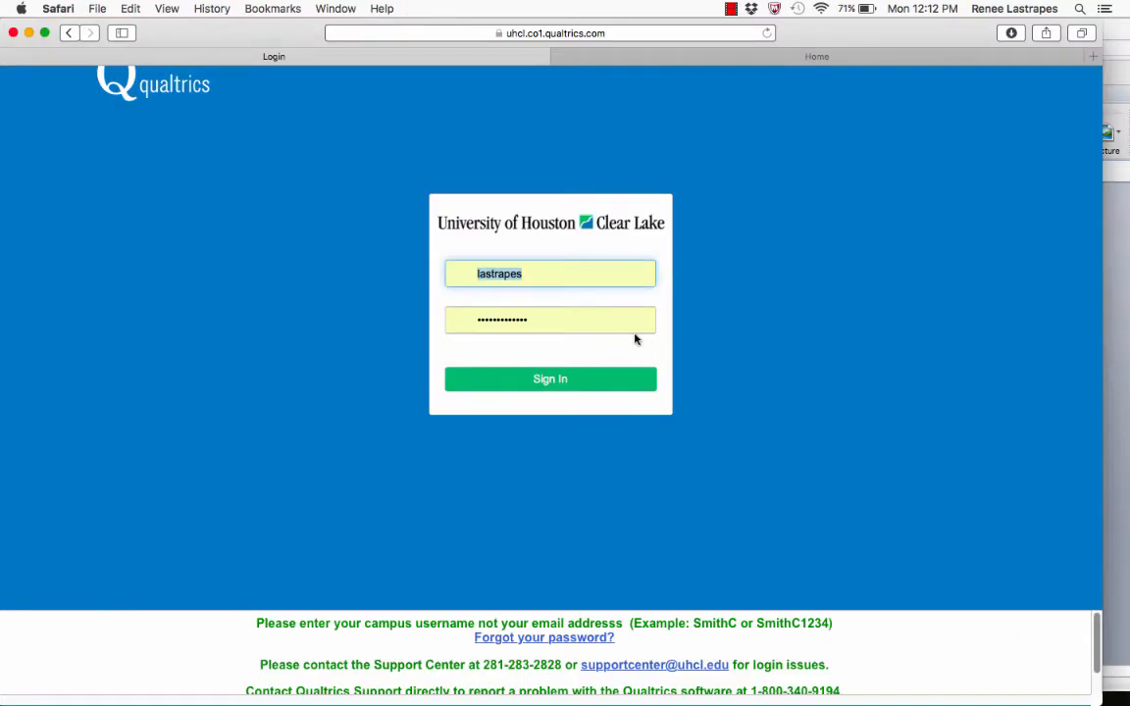
{"action": "left_click", "coordinate": [586, 389]}
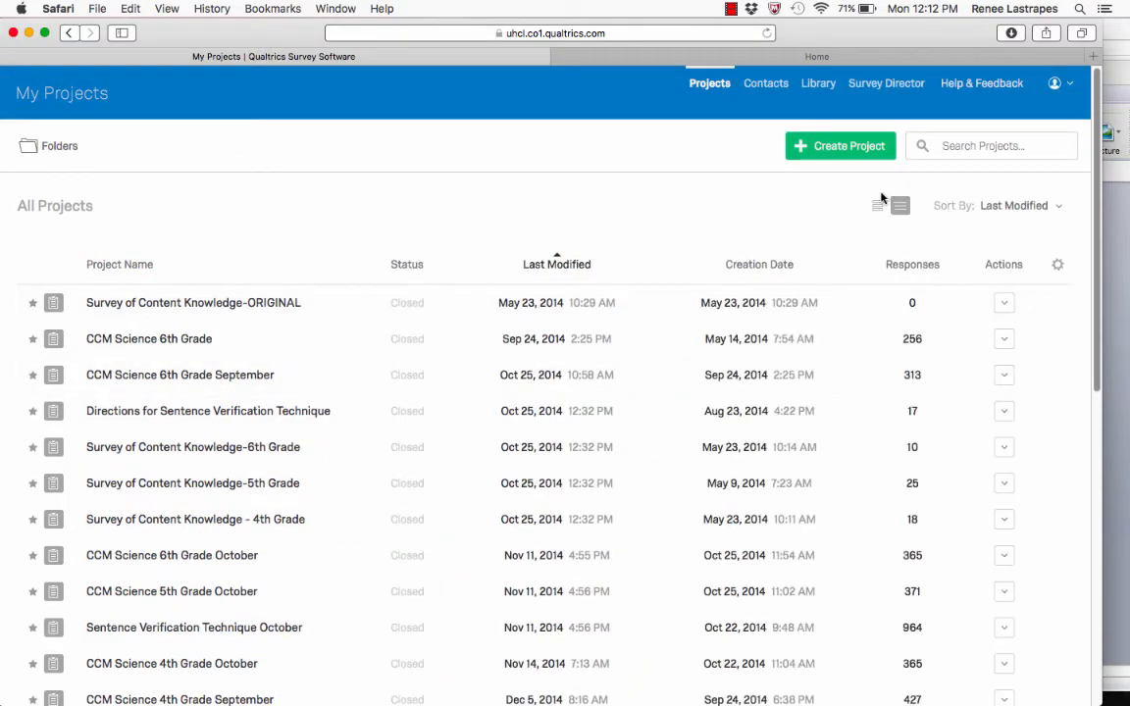
Step: Create a new survey project from scratch named Modified IRP
{"action": "scroll", "coordinate": [372, 468], "scroll_direction": "down", "scroll_amount": 10}
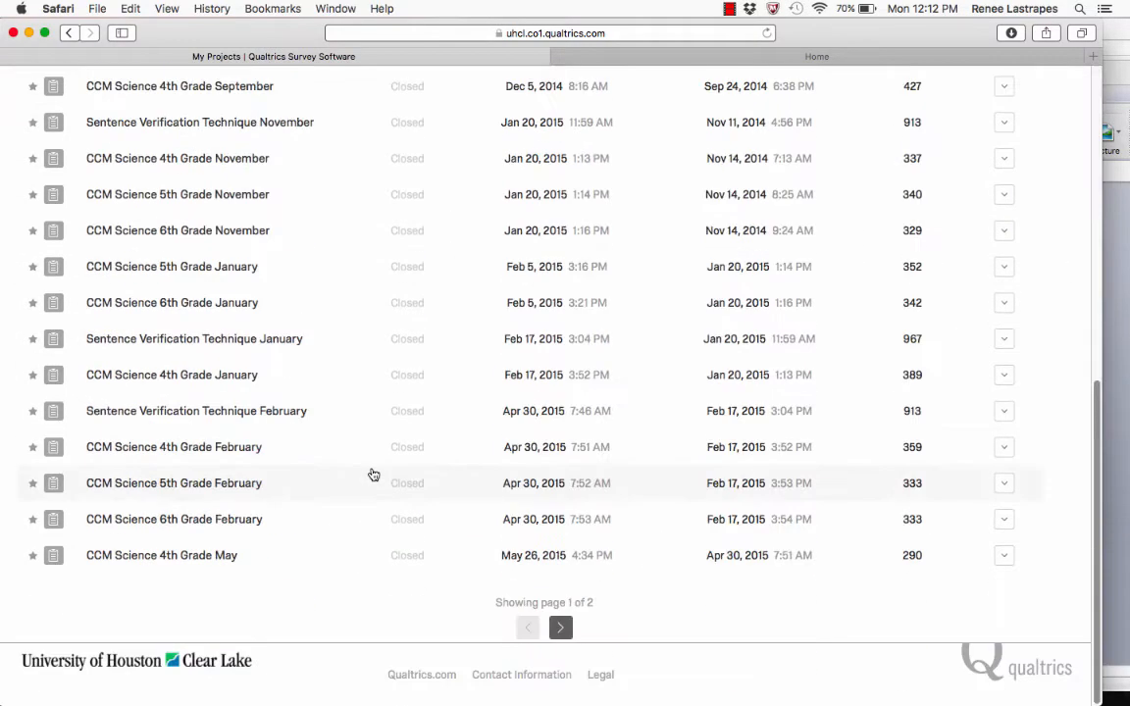
{"action": "scroll", "coordinate": [372, 475], "scroll_direction": "up", "scroll_amount": 10}
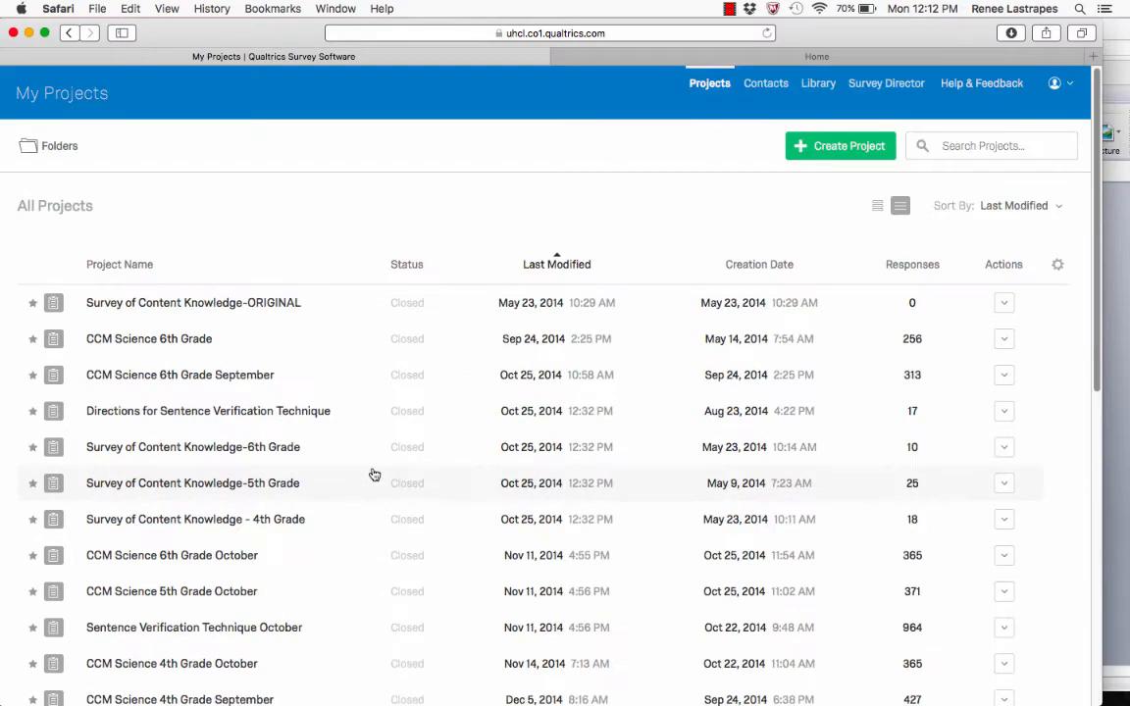
{"action": "left_click", "coordinate": [840, 147]}
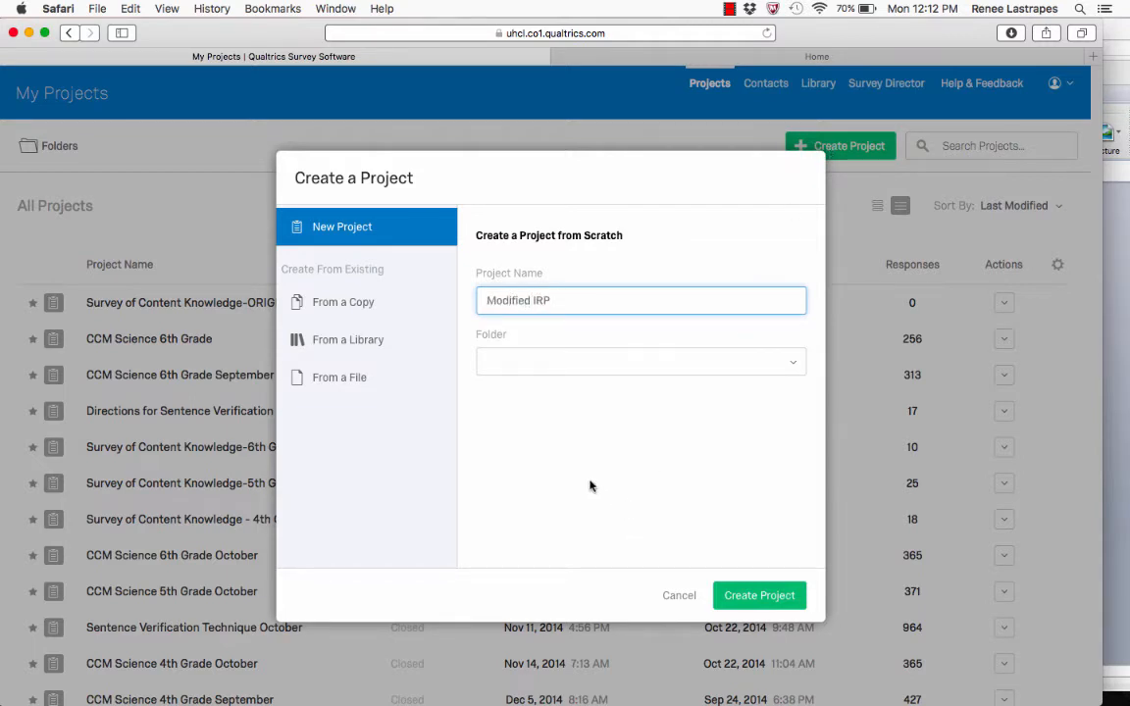
{"action": "left_click", "coordinate": [755, 595]}
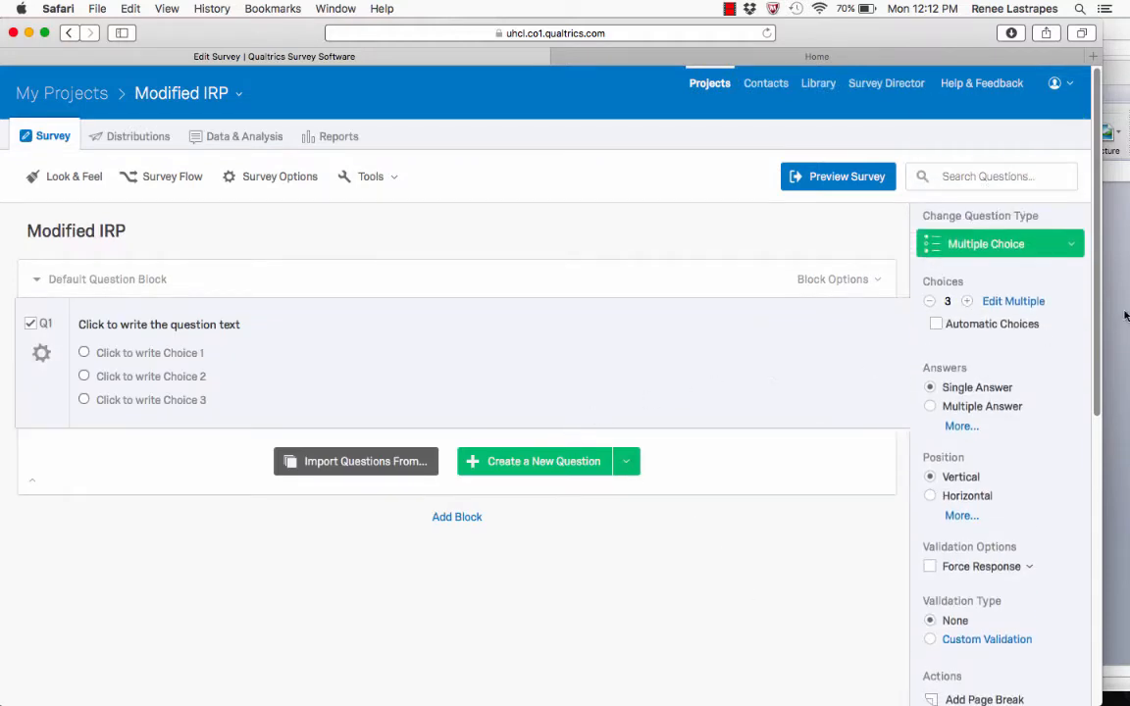
Step: Switch to the Word document and copy the bold title together with the instruction line above the rating table
{"action": "left_click", "coordinate": [234, 322]}
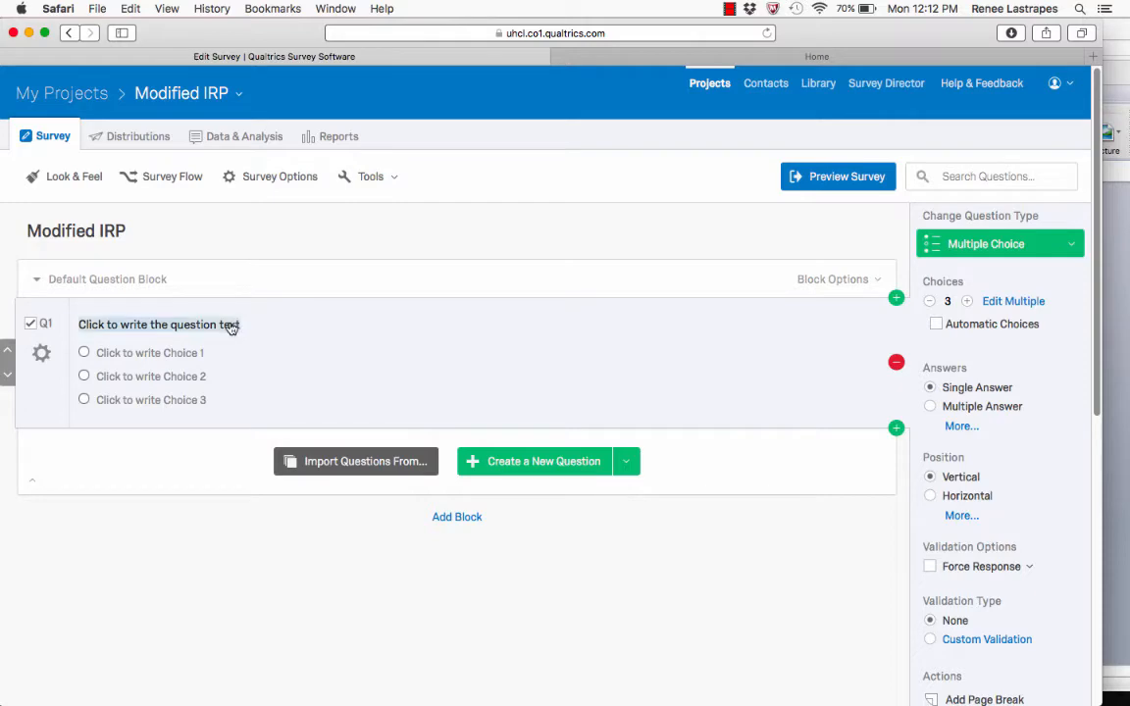
{"action": "left_click", "coordinate": [1107, 350]}
{"action": "scroll", "coordinate": [437, 348], "scroll_direction": "up", "scroll_amount": 10}
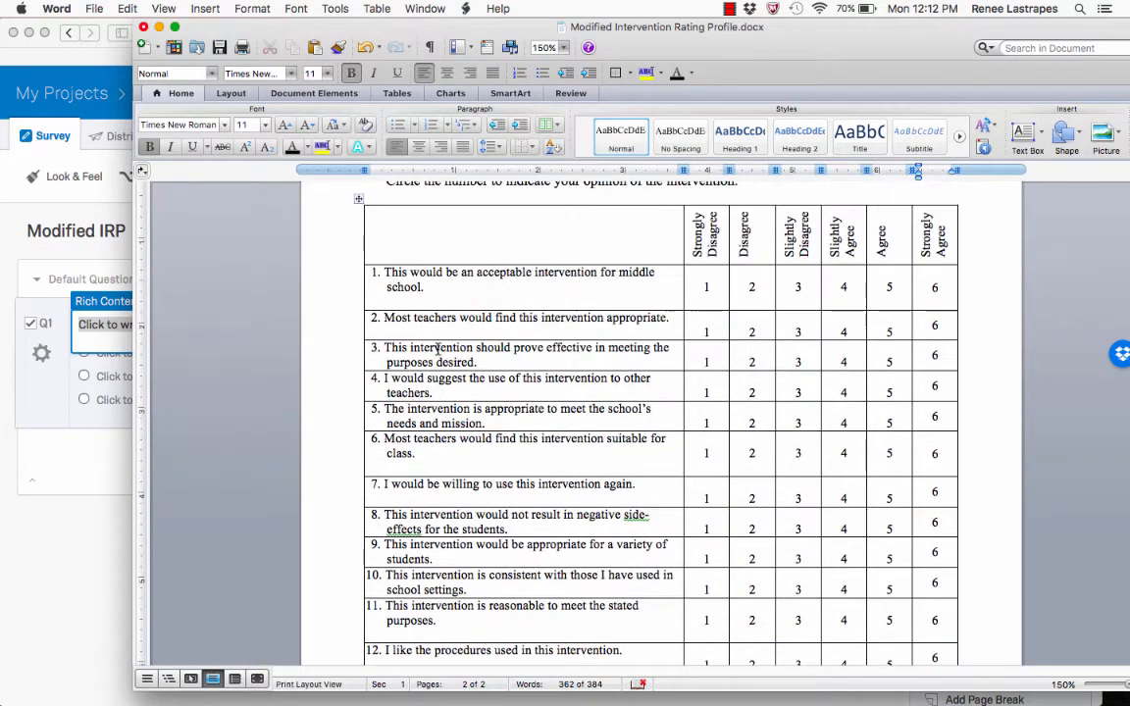
{"action": "scroll", "coordinate": [437, 348], "scroll_direction": "up", "scroll_amount": 3}
{"action": "left_click_drag", "start_coordinate": [385, 295], "coordinate": [735, 301]}
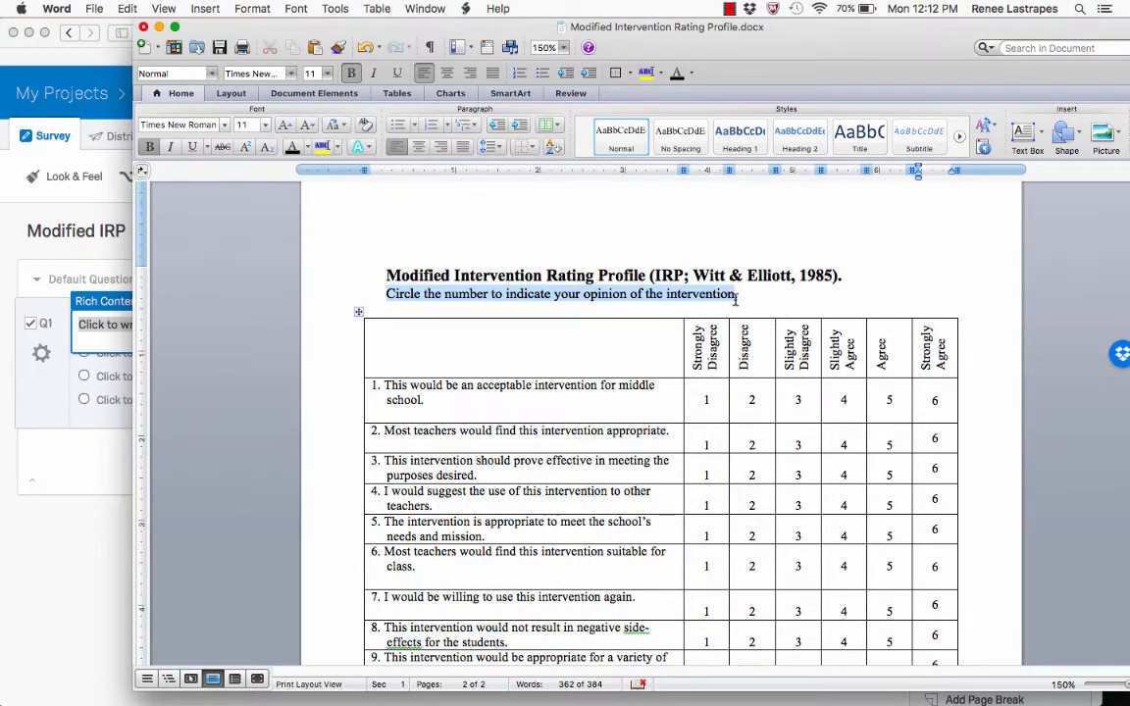
{"action": "left_click", "coordinate": [514, 270]}
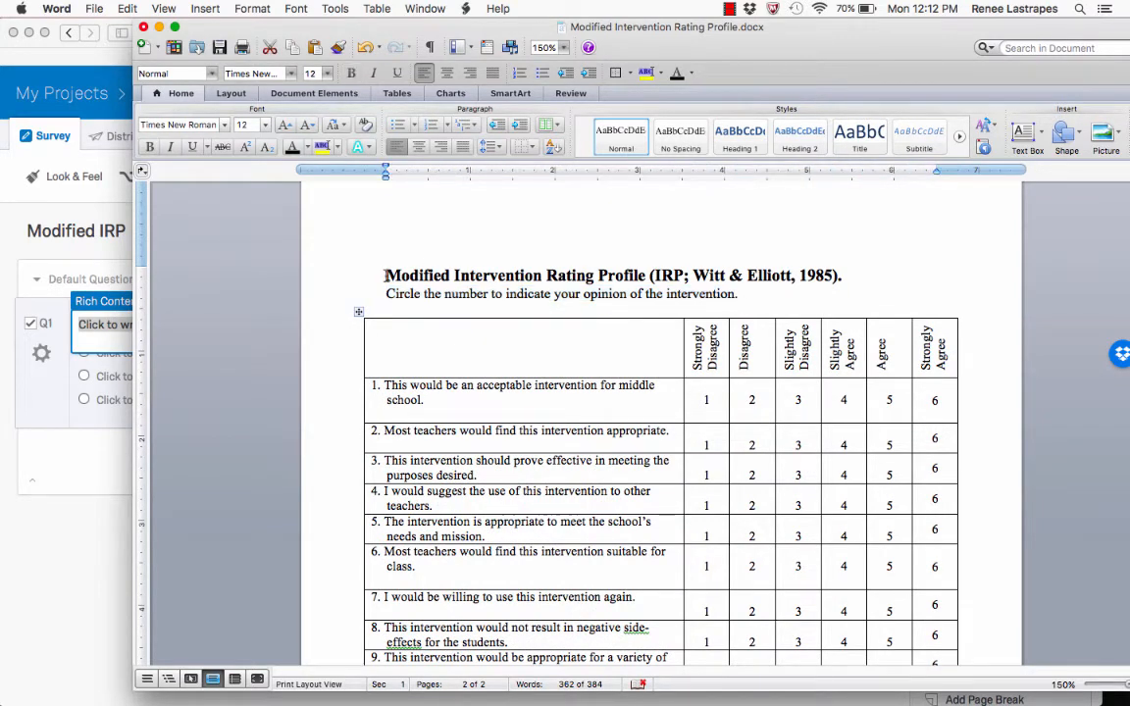
{"action": "left_click_drag", "start_coordinate": [384, 276], "coordinate": [743, 302]}
{"action": "key", "text": "super+c"}
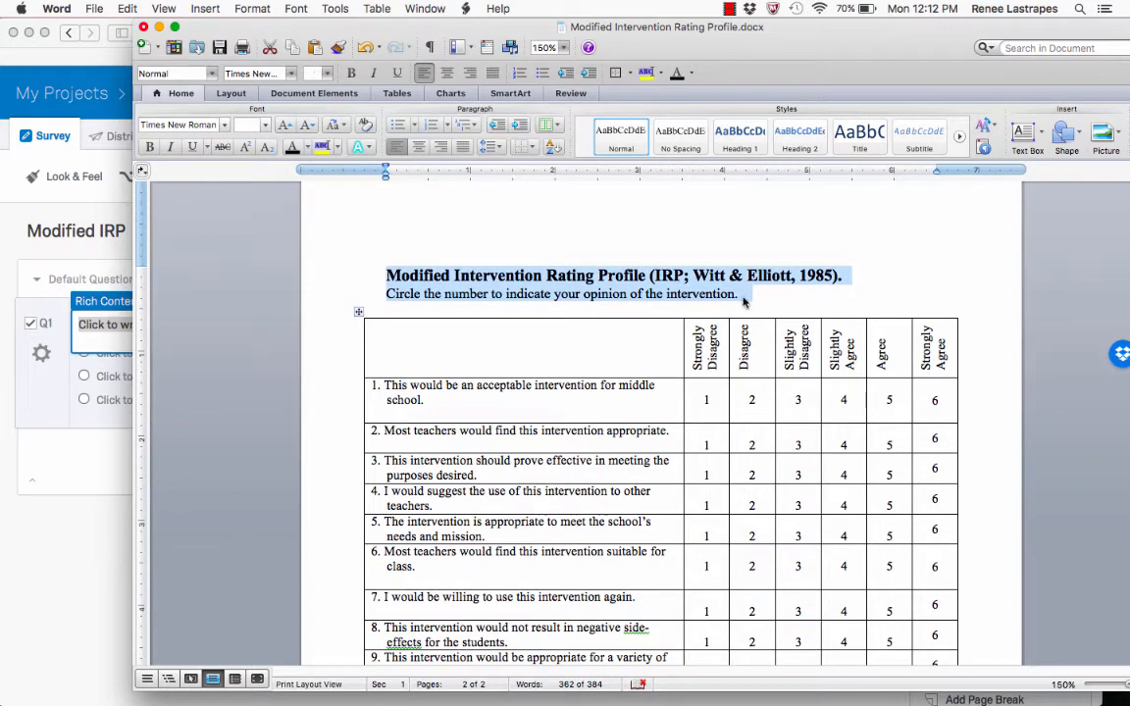
Step: Back in Qualtrics, add a question above Q1 and change its type to Descriptive Text
{"action": "left_click", "coordinate": [51, 488]}
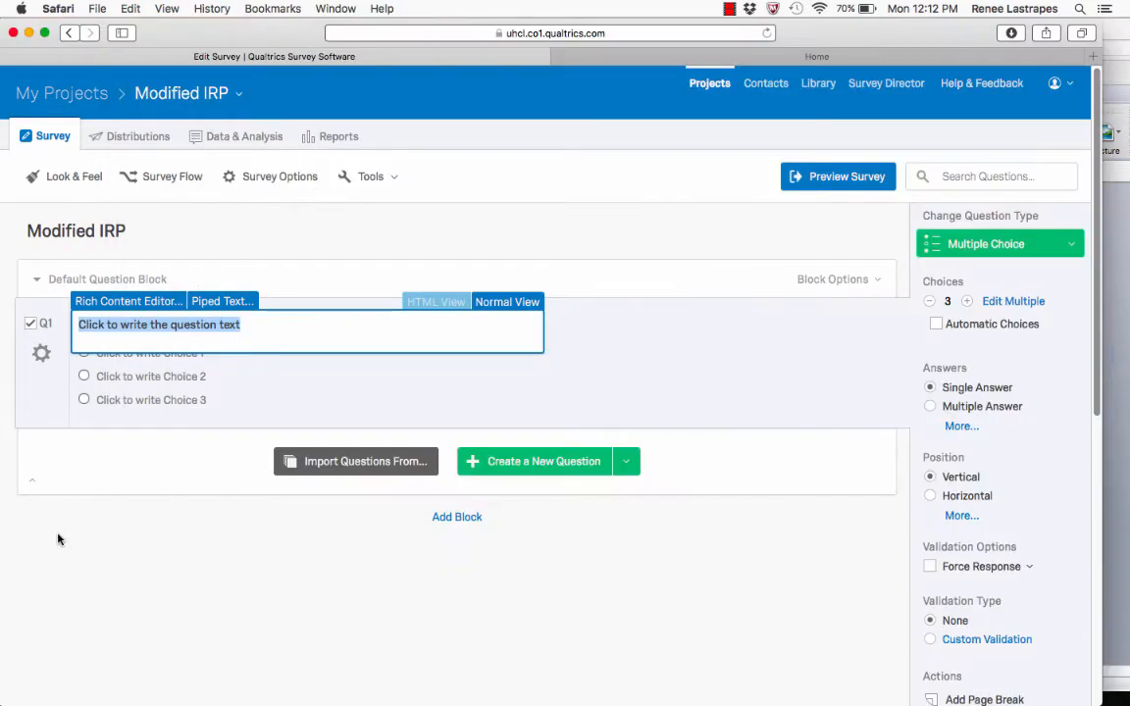
{"action": "left_click", "coordinate": [832, 279]}
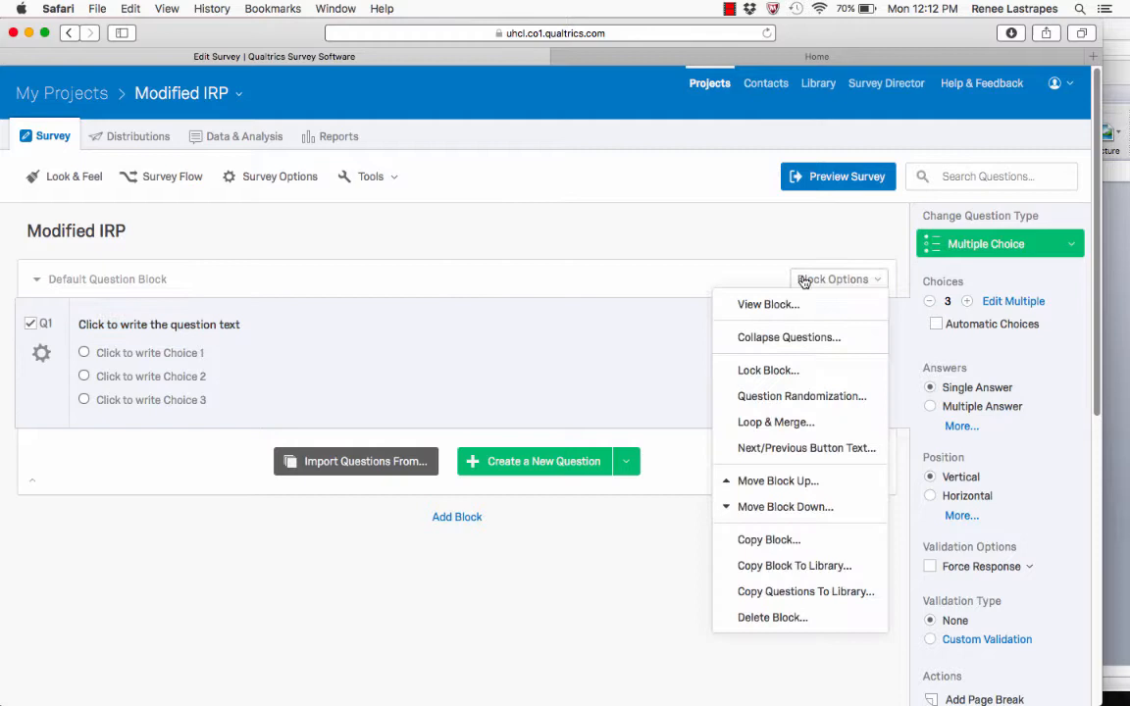
{"action": "left_click", "coordinate": [728, 253]}
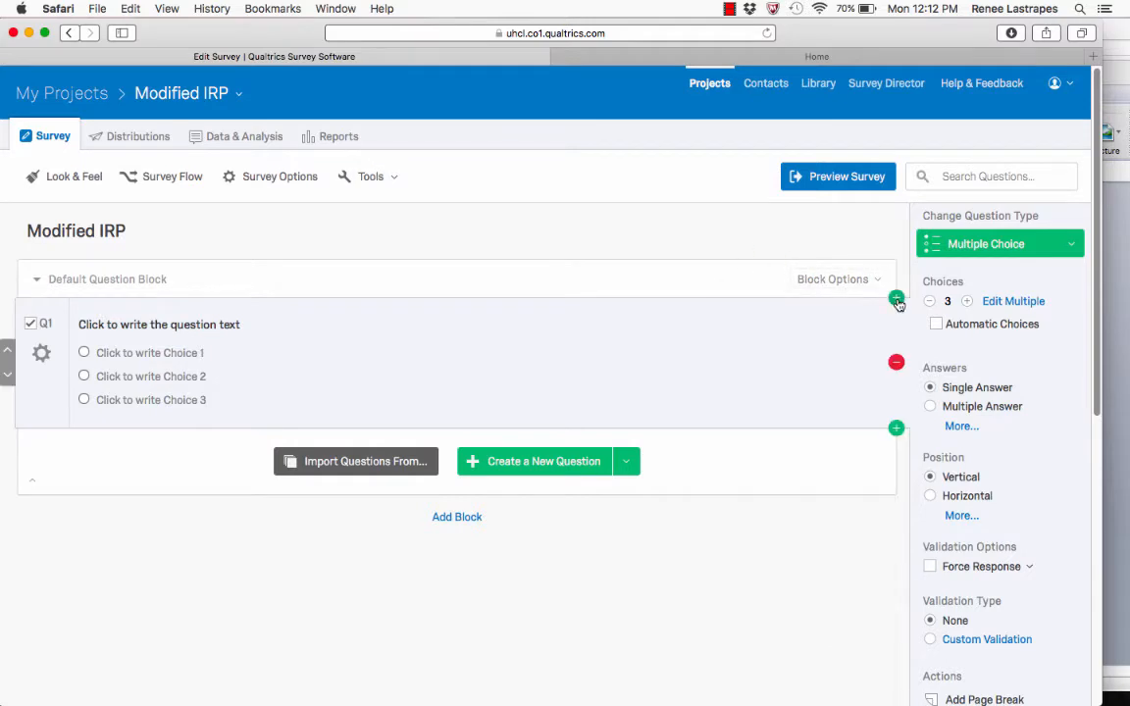
{"action": "left_click", "coordinate": [895, 298]}
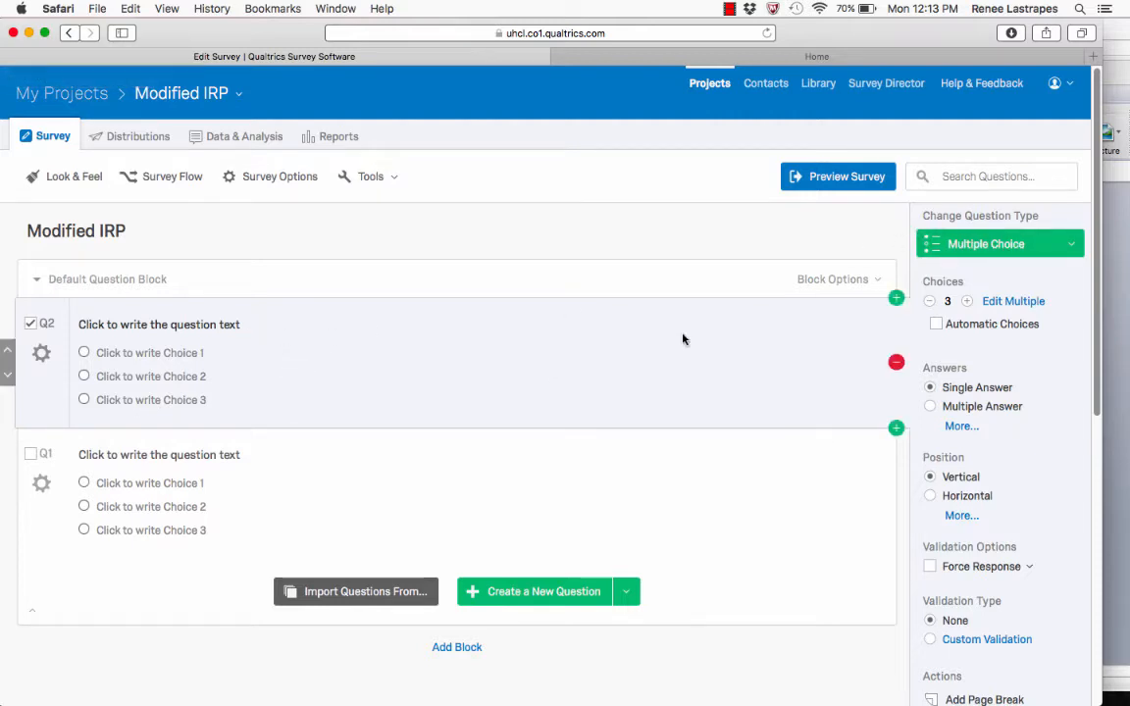
{"action": "left_click", "coordinate": [986, 243]}
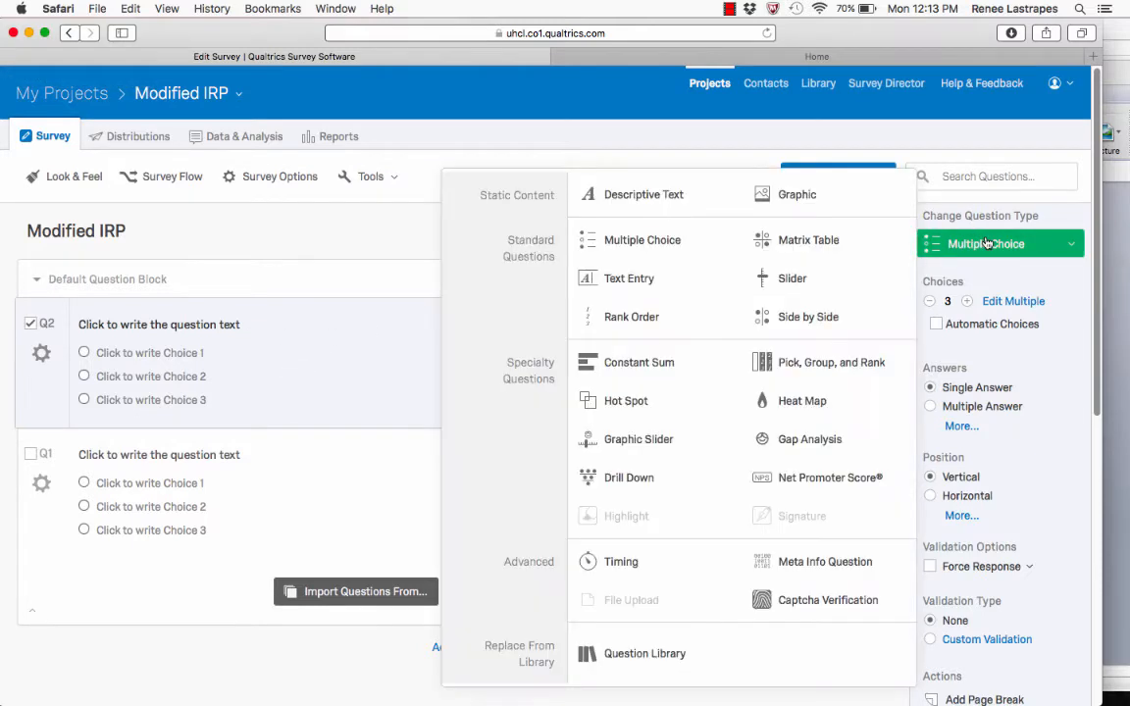
{"action": "left_click", "coordinate": [684, 198]}
Step: Paste the copied title and instruction into the descriptive text, with "Thank you for taking my survey..." on its own line above the title
{"action": "left_click", "coordinate": [240, 330]}
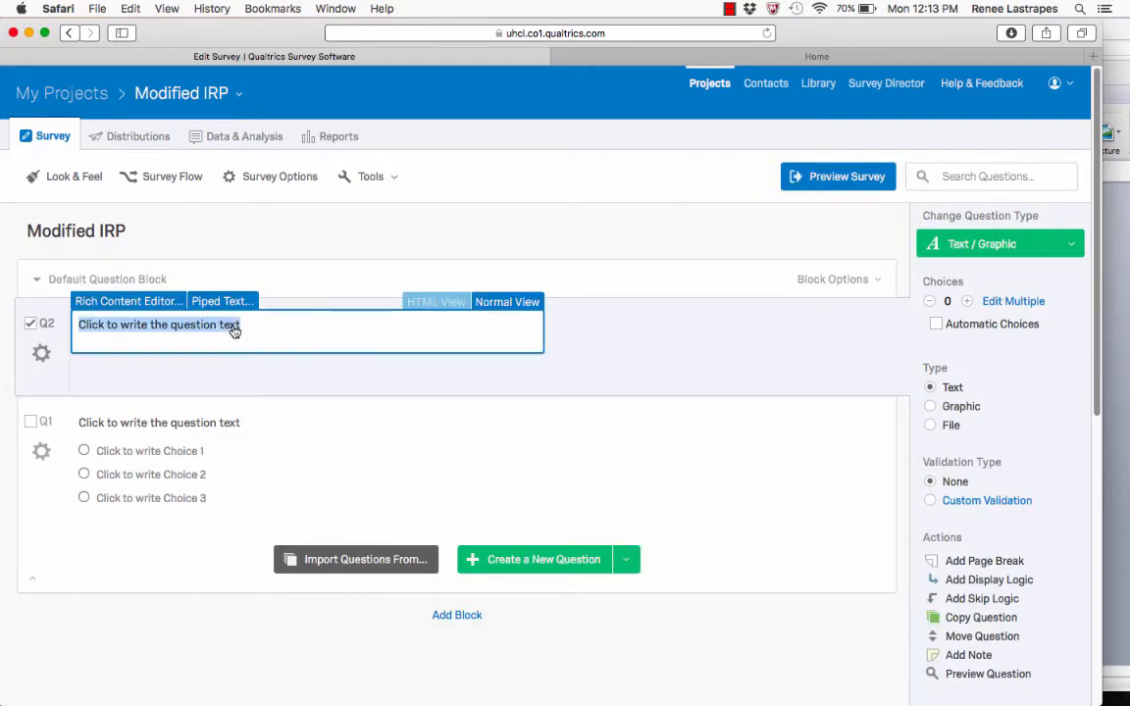
{"action": "key", "text": "super+v"}
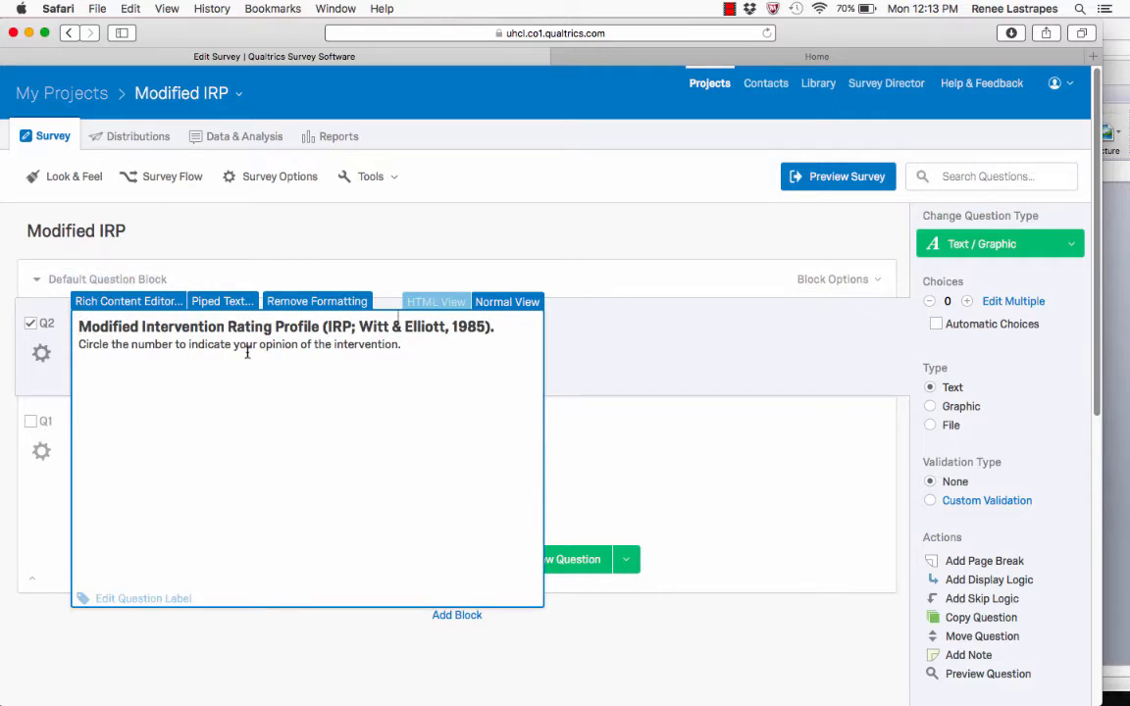
{"action": "type", "text": "Thank you fo"}
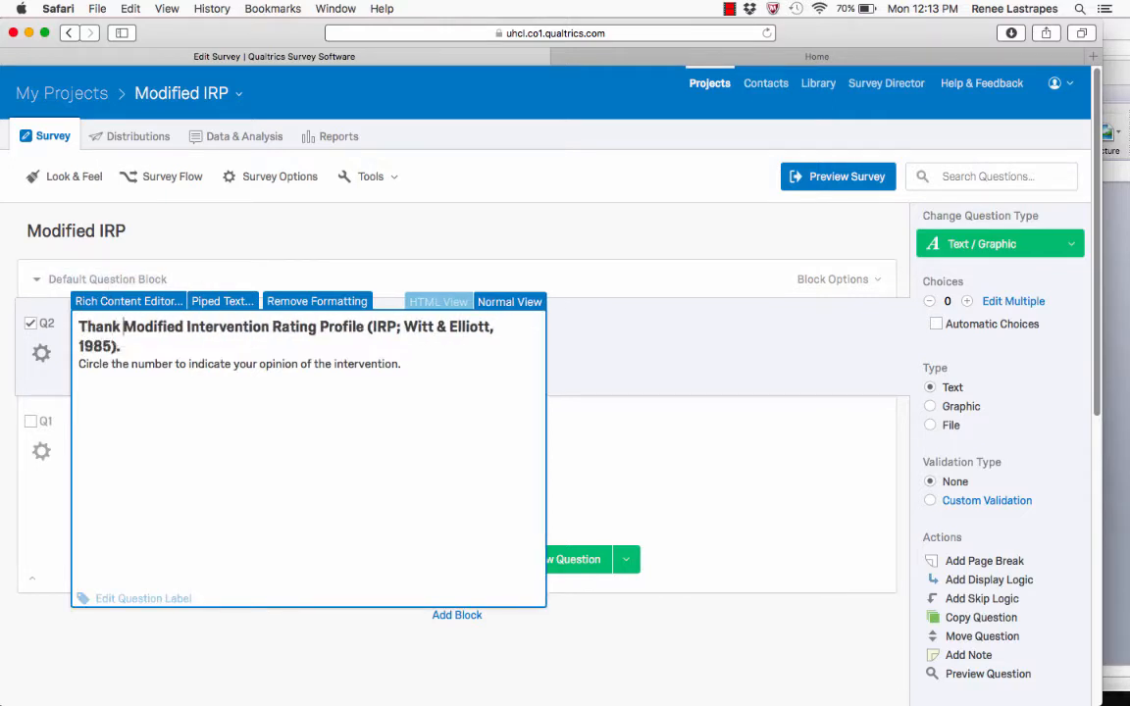
{"action": "type", "text": "r taking my s"}
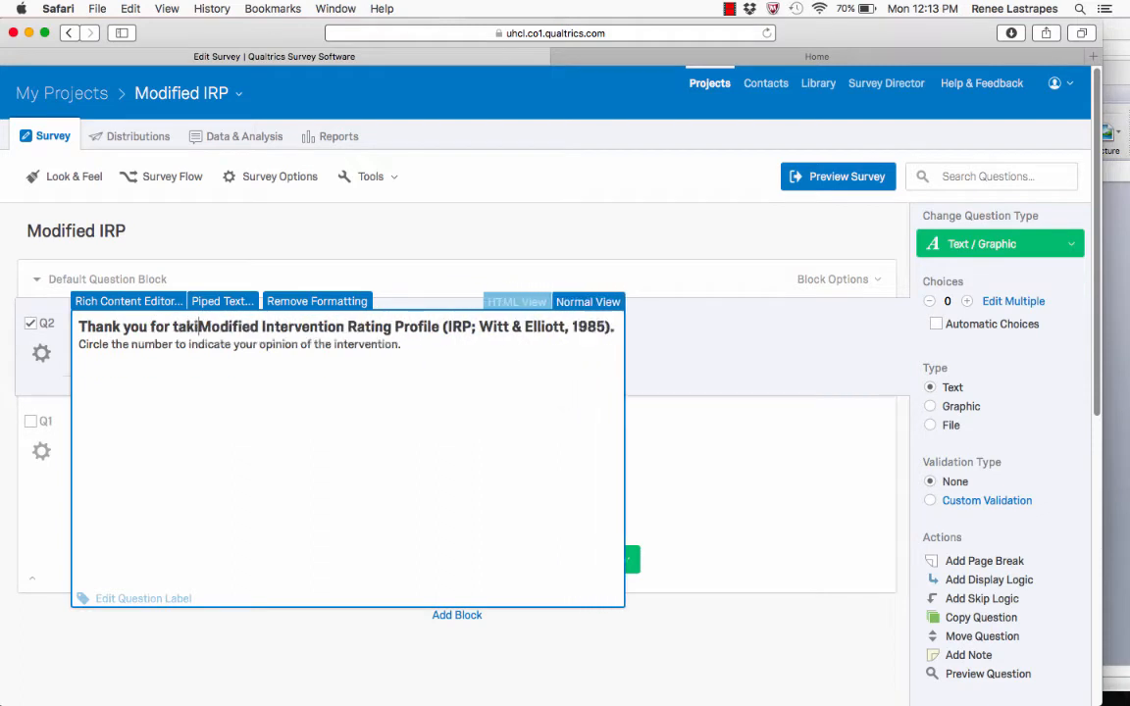
{"action": "type", "text": "urvey..."}
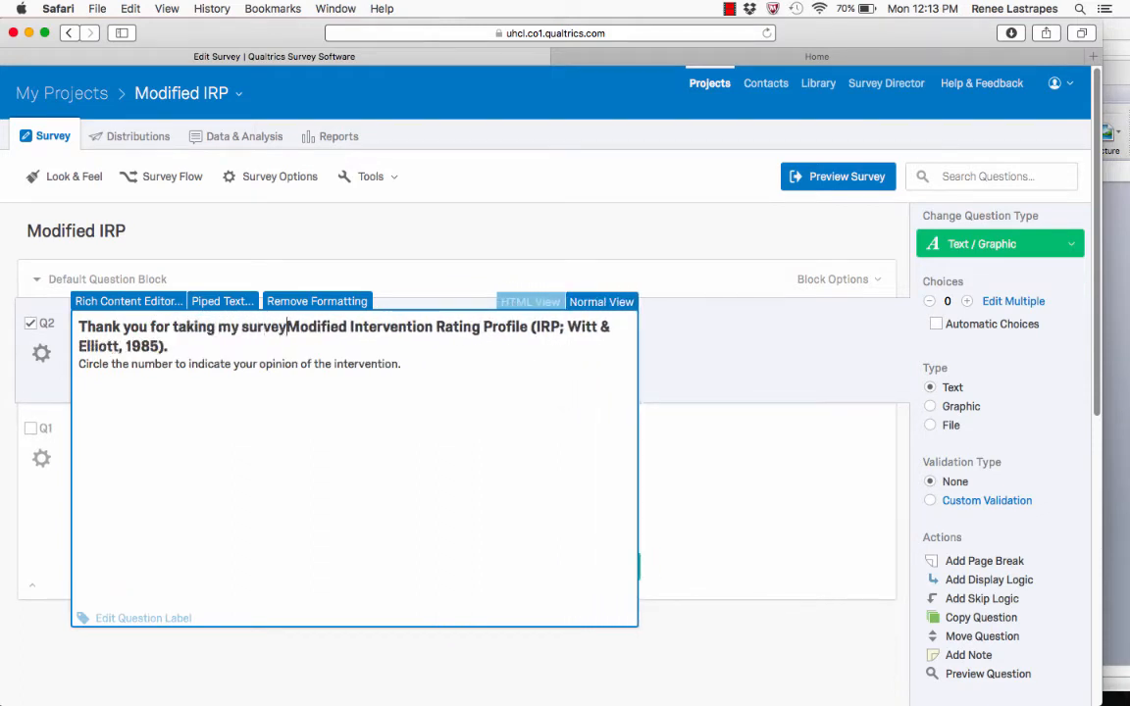
{"action": "key", "text": "Return"}
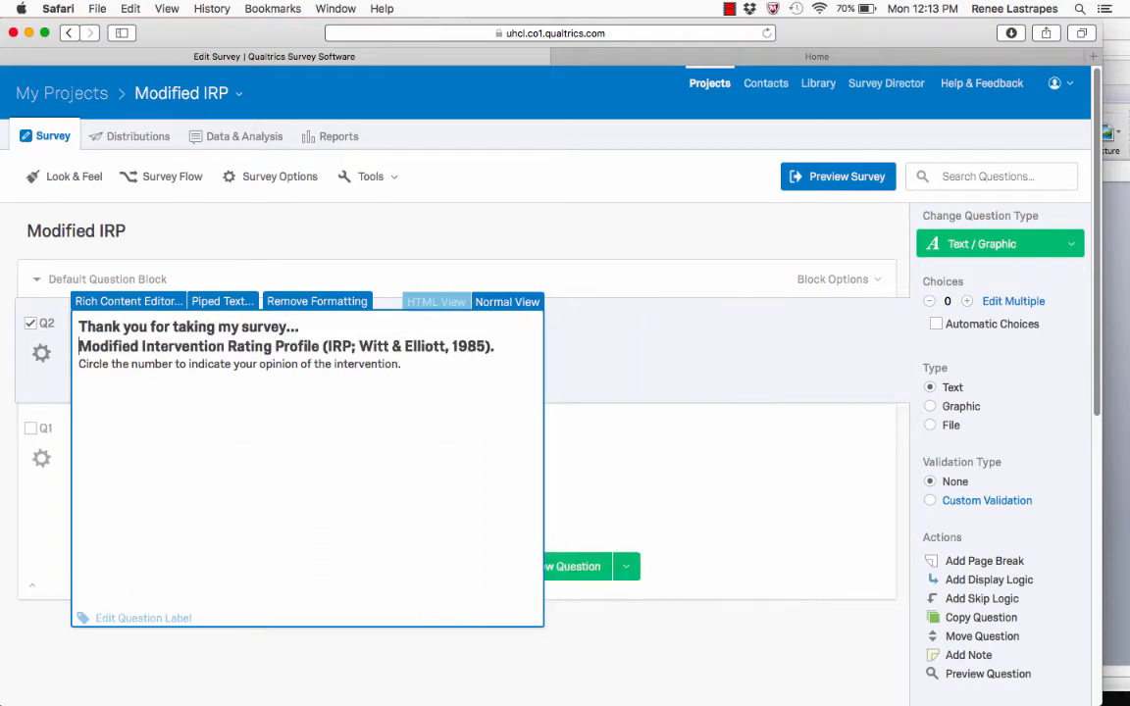
Step: Reword the instruction line to "Please click the response to indicate your opinion of the intervention."
{"action": "double_click", "coordinate": [94, 365]}
{"action": "type", "text": "Please cli"}
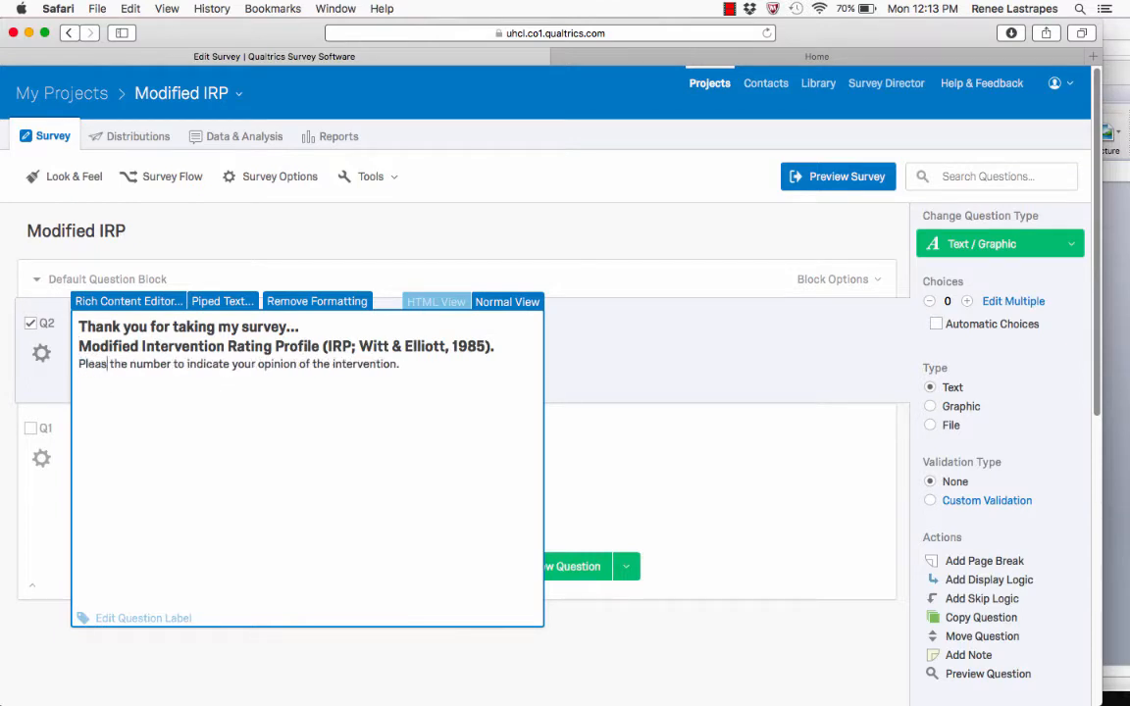
{"action": "type", "text": "ck the"}
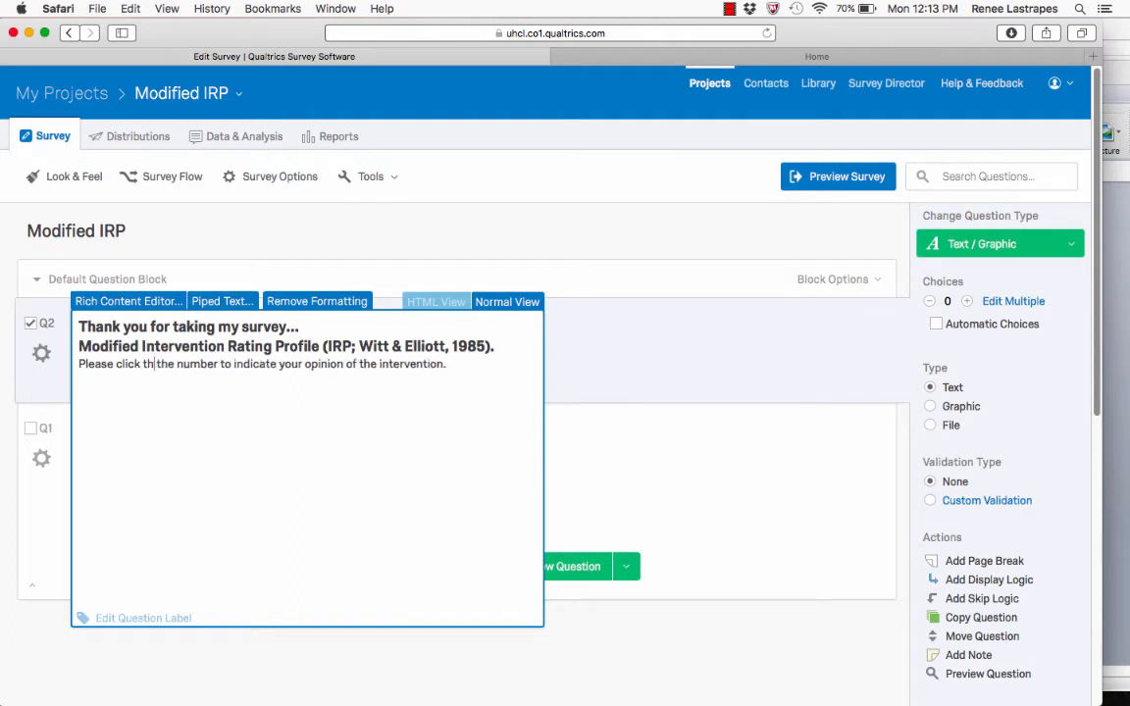
{"action": "type", "text": " res"}
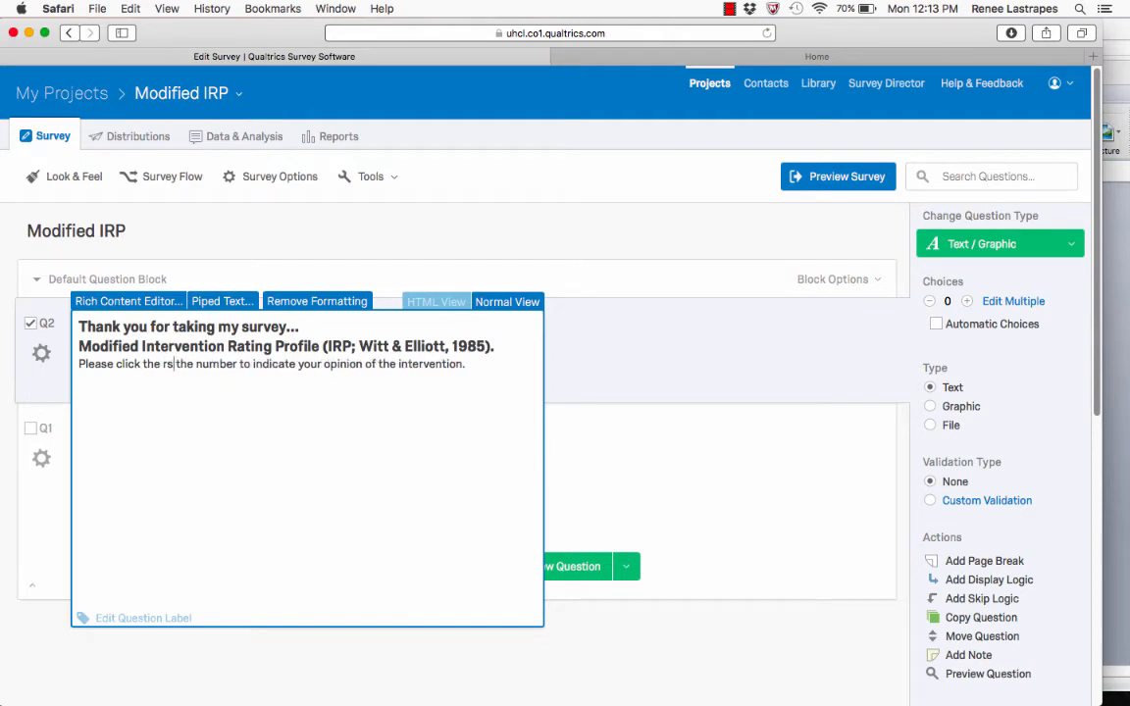
{"action": "type", "text": "ponse"}
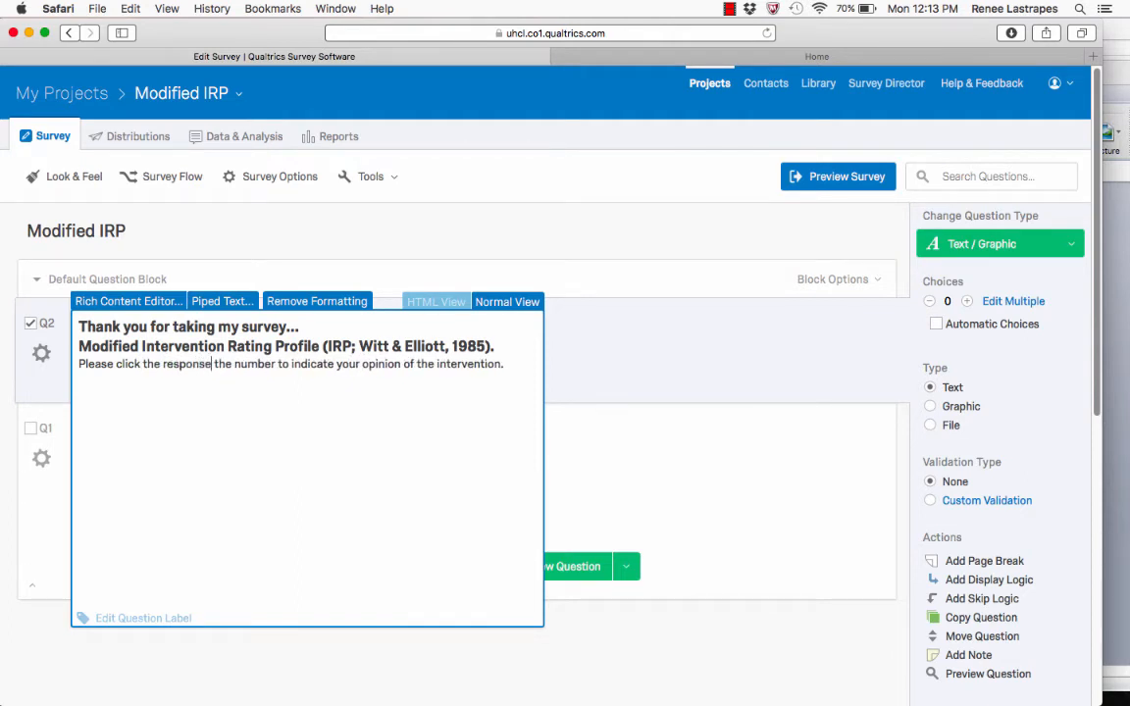
{"action": "key", "text": "Delete"}
{"action": "key", "text": "Delete"}
{"action": "key", "text": "Delete"}
{"action": "key", "text": "Delete"}
{"action": "key", "text": "Delete"}
{"action": "key", "text": "Delete"}
{"action": "key", "text": "Delete"}
{"action": "key", "text": "Delete"}
{"action": "key", "text": "Delete"}
{"action": "key", "text": "Delete"}
{"action": "key", "text": "Delete"}
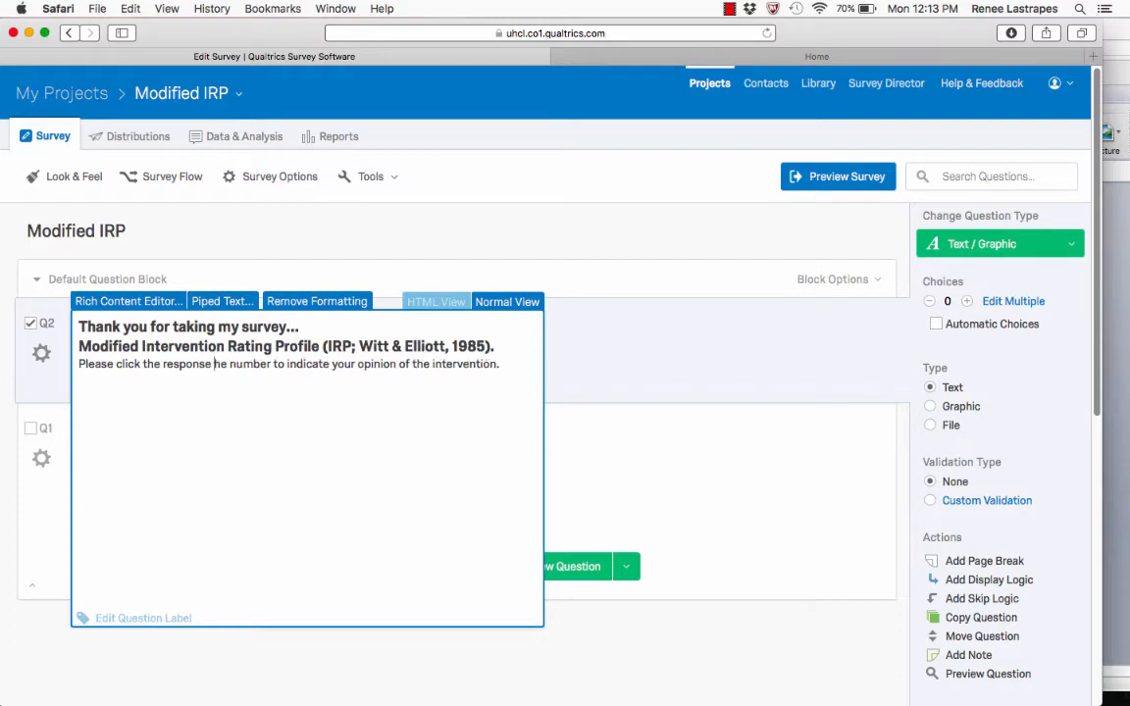
{"action": "key", "text": "Delete"}
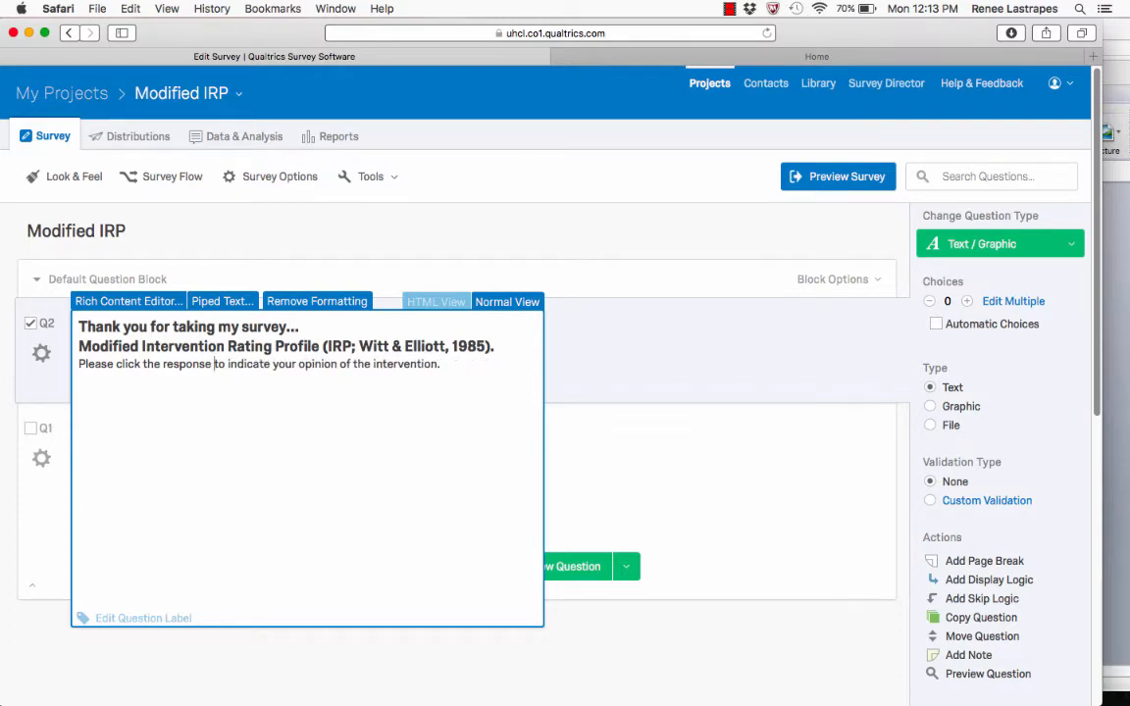
{"action": "left_click", "coordinate": [741, 386]}
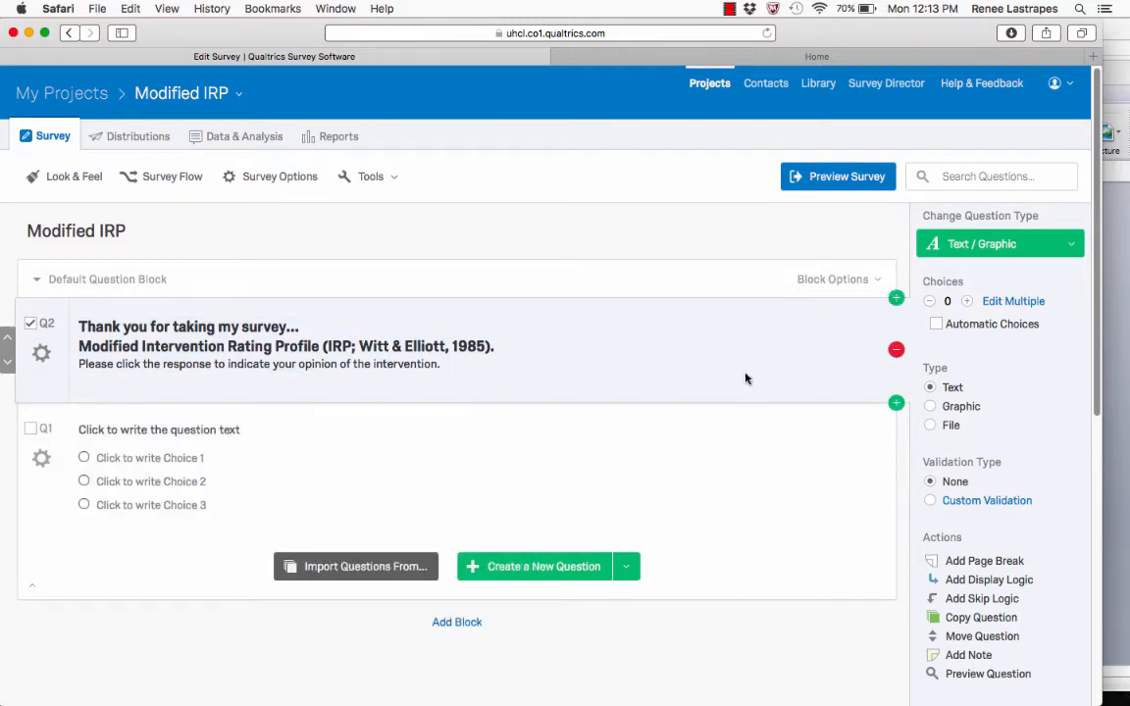
Step: Change the question type of the introductory text item Q2 to Multiple Choice
{"action": "left_click", "coordinate": [1110, 393]}
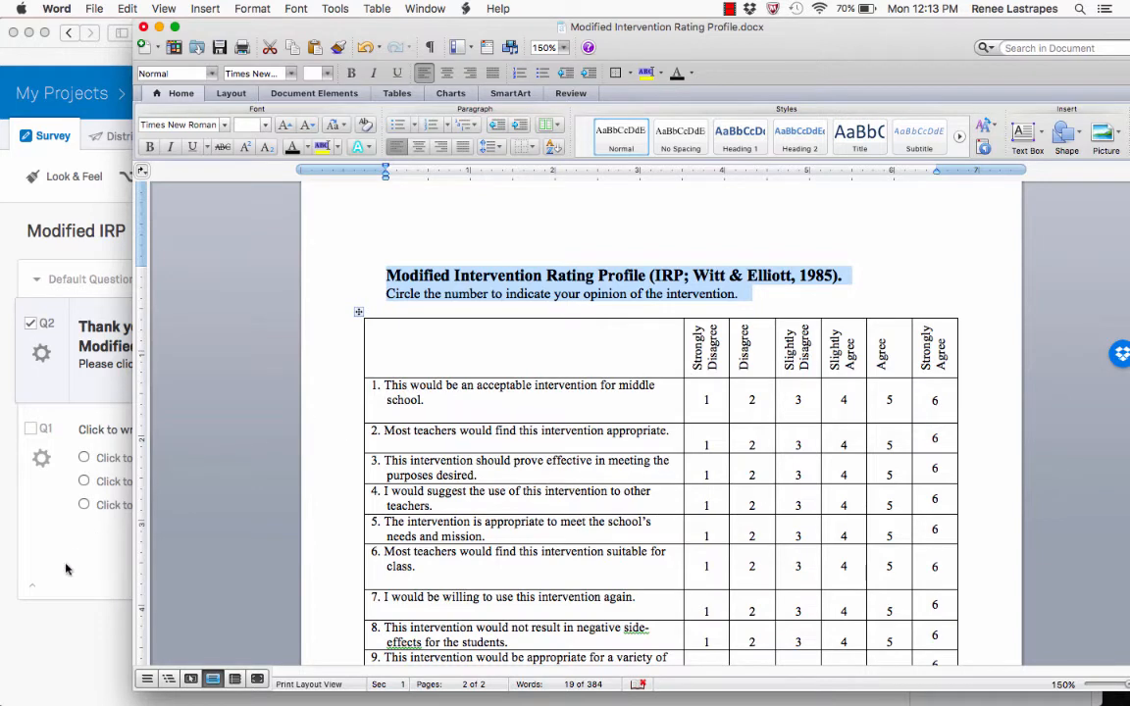
{"action": "left_click", "coordinate": [58, 504]}
{"action": "left_click", "coordinate": [1044, 256]}
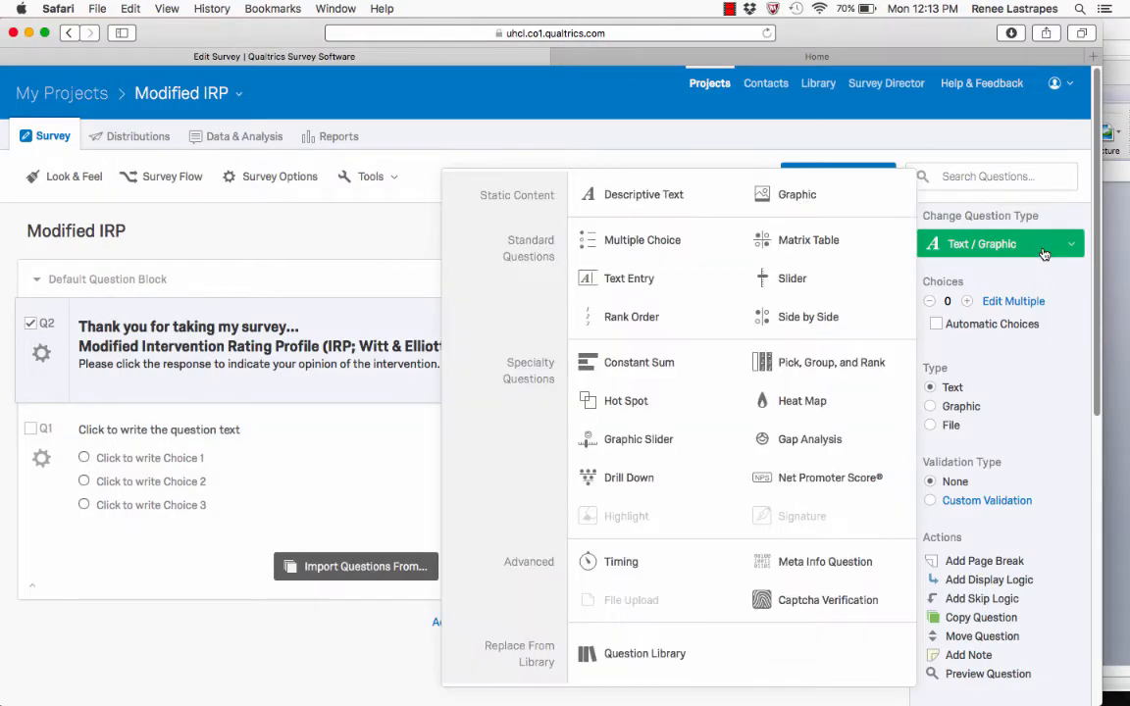
{"action": "left_click", "coordinate": [629, 241]}
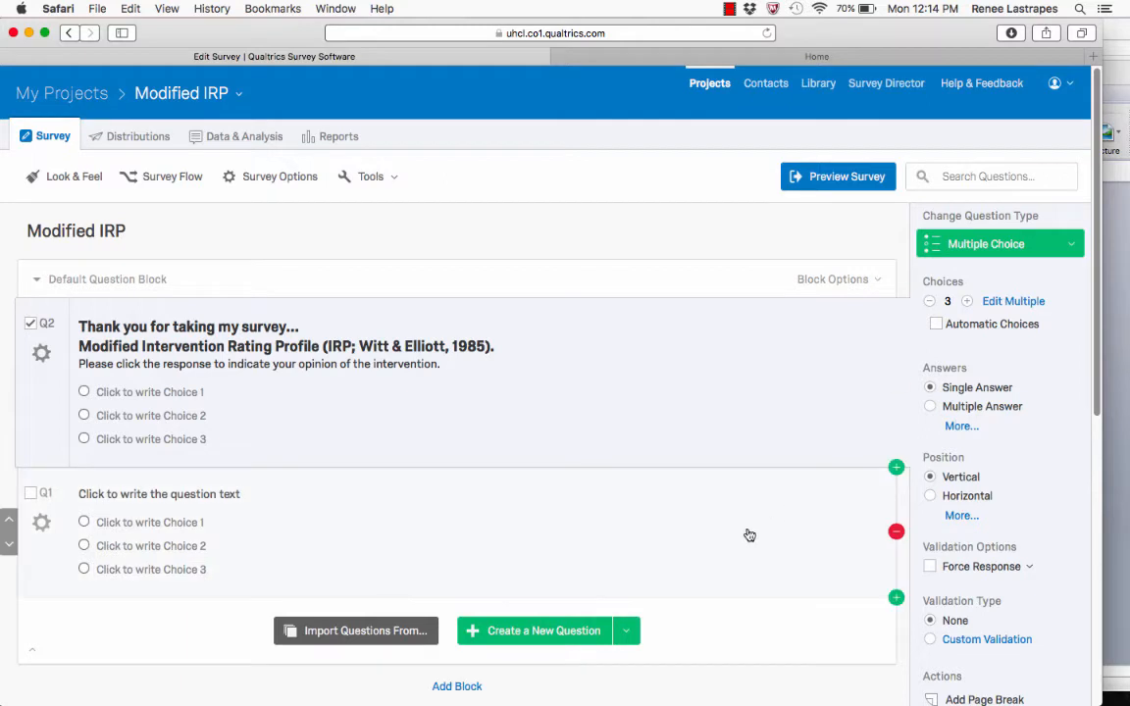
{"action": "scroll", "coordinate": [686, 490], "scroll_direction": "down", "scroll_amount": 1}
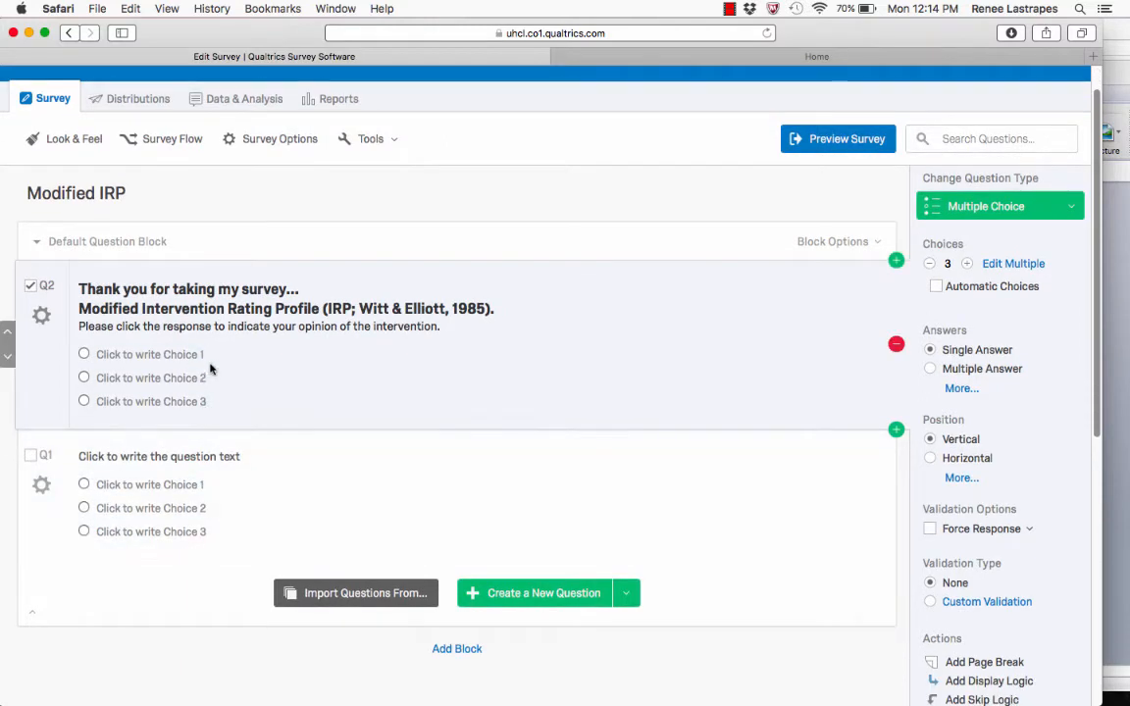
Step: Change the question type of the introductory item Q2 back to Descriptive Text
{"action": "left_click", "coordinate": [971, 207]}
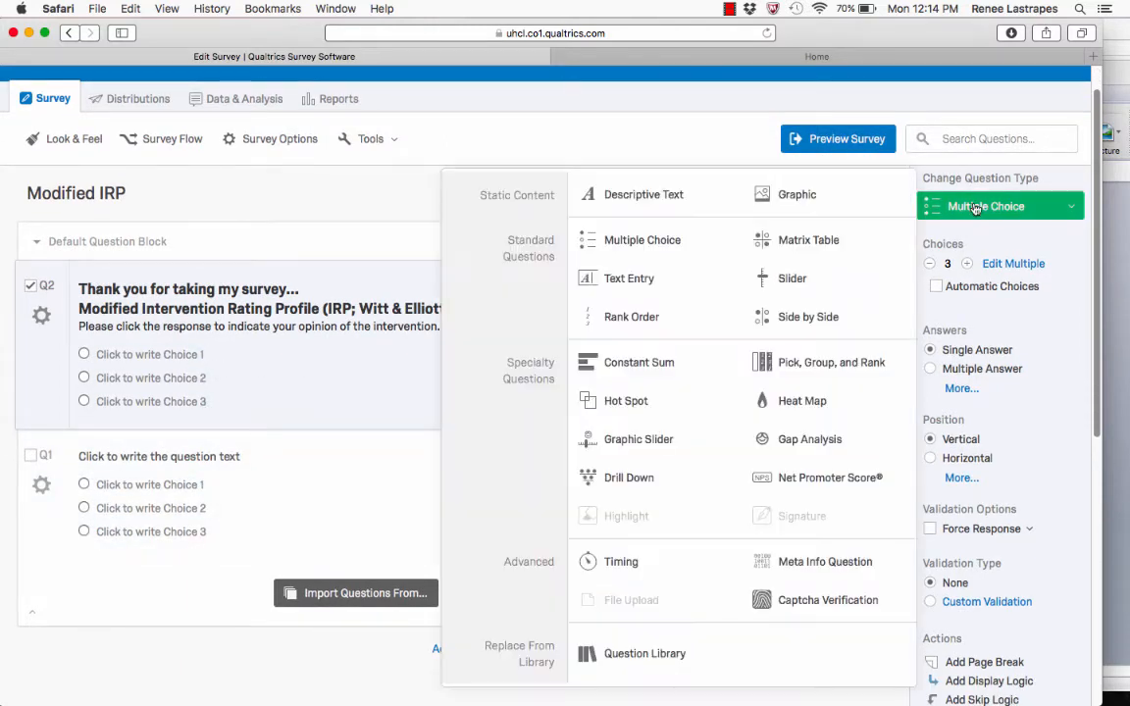
{"action": "left_click", "coordinate": [663, 199]}
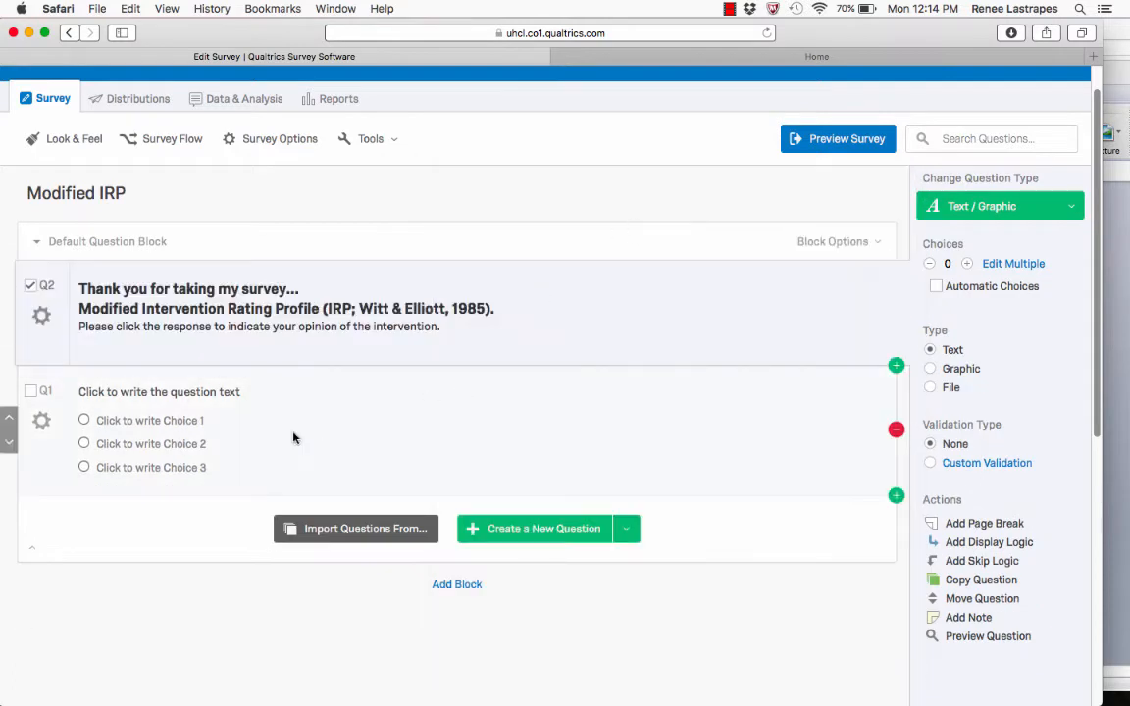
Step: Increase the number of answer choices in question Q1 to 6
{"action": "left_click", "coordinate": [292, 437]}
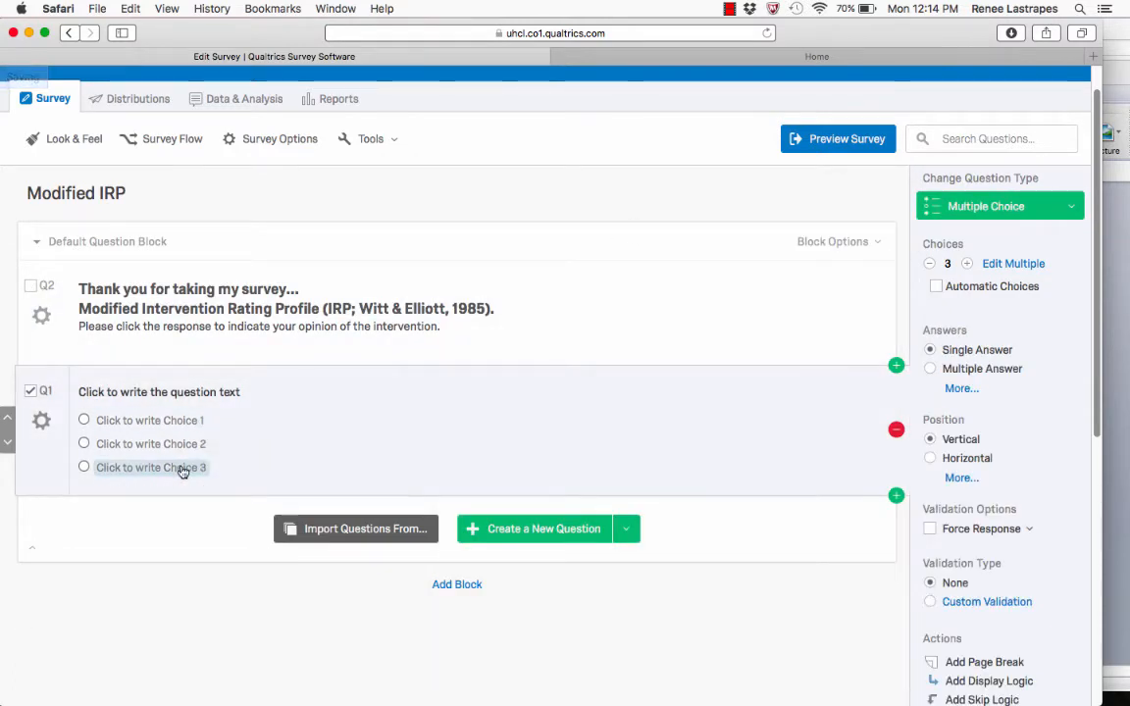
{"action": "left_click", "coordinate": [968, 266]}
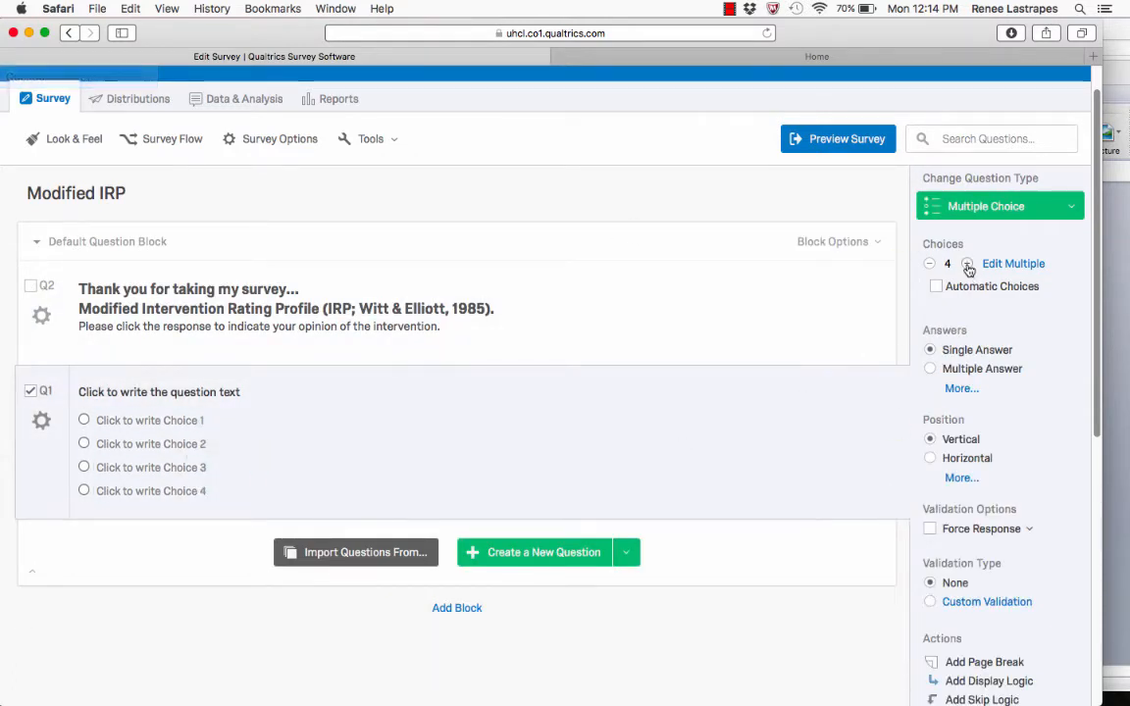
{"action": "left_click", "coordinate": [968, 267]}
{"action": "left_click", "coordinate": [968, 267]}
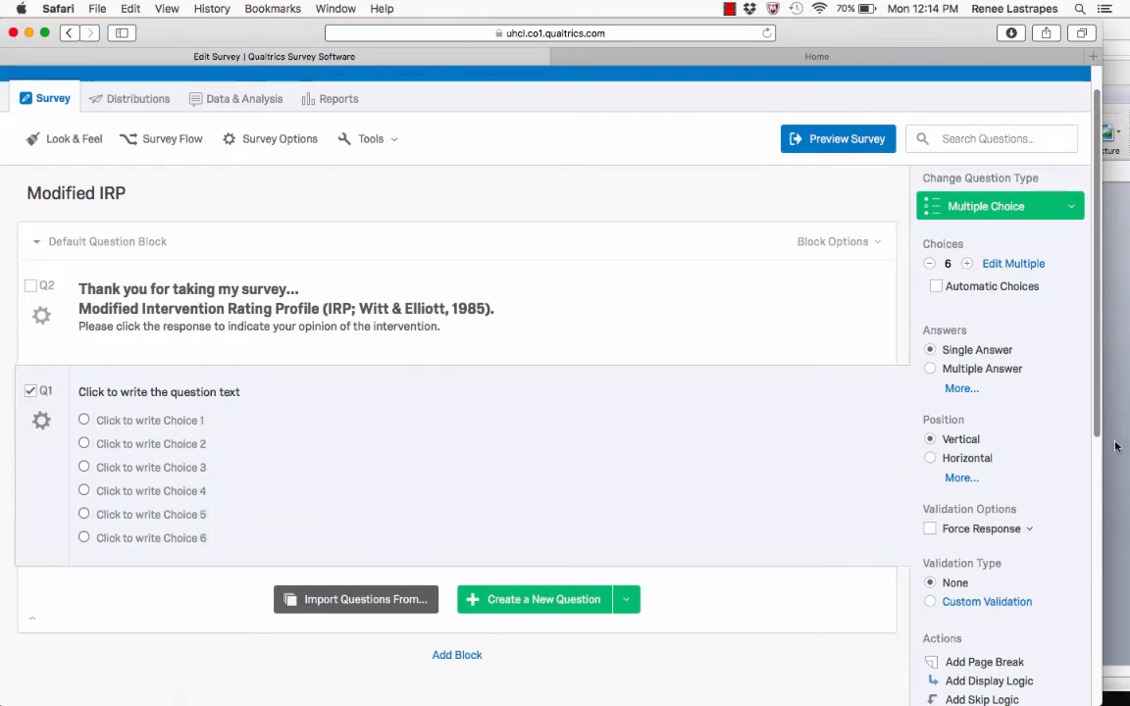
Step: Check the response scale in the Word questionnaire, and in Qualtrics convert Q1 to a Matrix Table with 6 scale points
{"action": "key", "text": "super+Tab"}
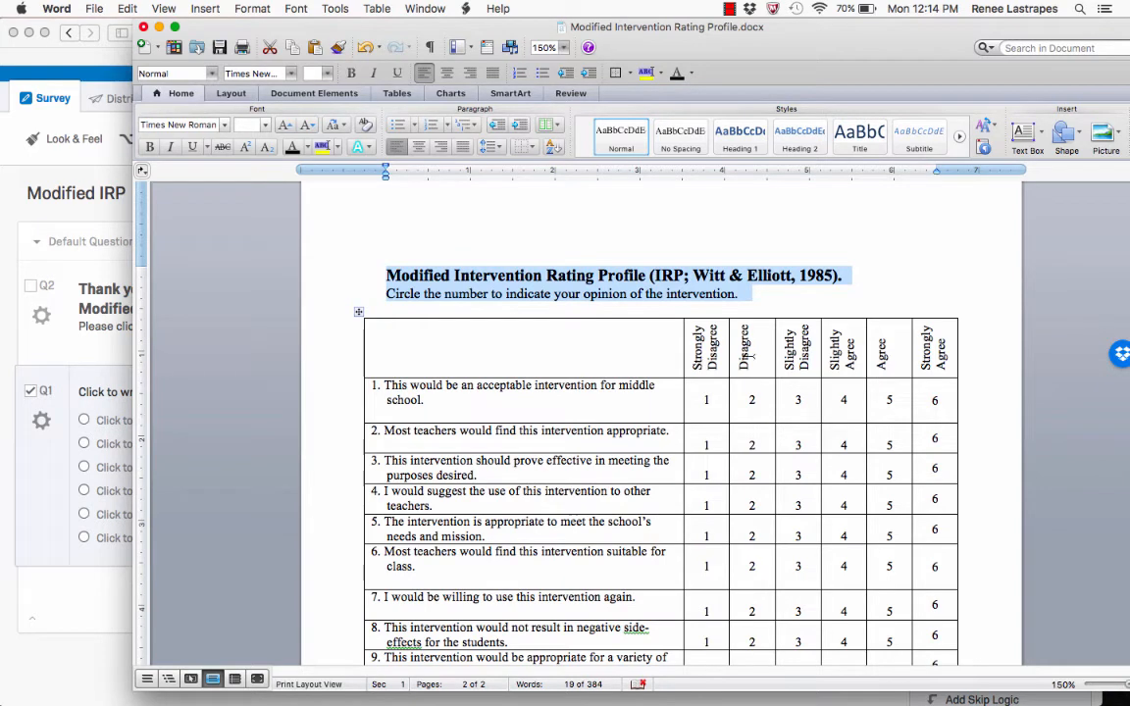
{"action": "left_click", "coordinate": [87, 447]}
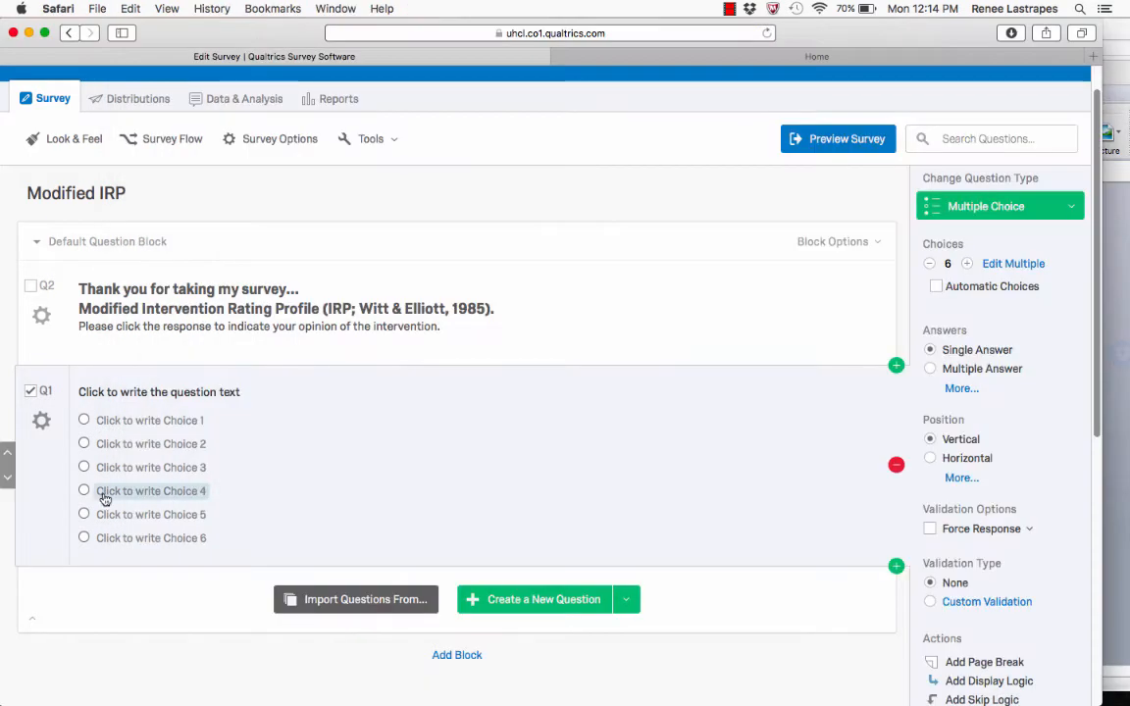
{"action": "left_click", "coordinate": [1075, 217]}
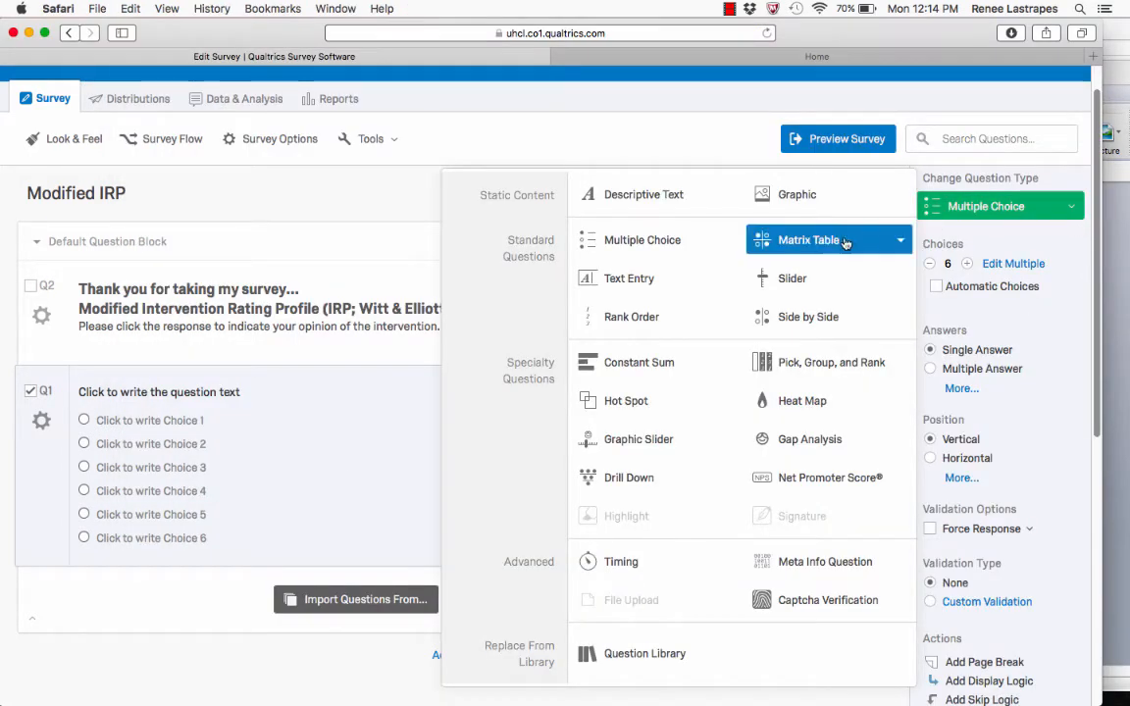
{"action": "left_click", "coordinate": [809, 239]}
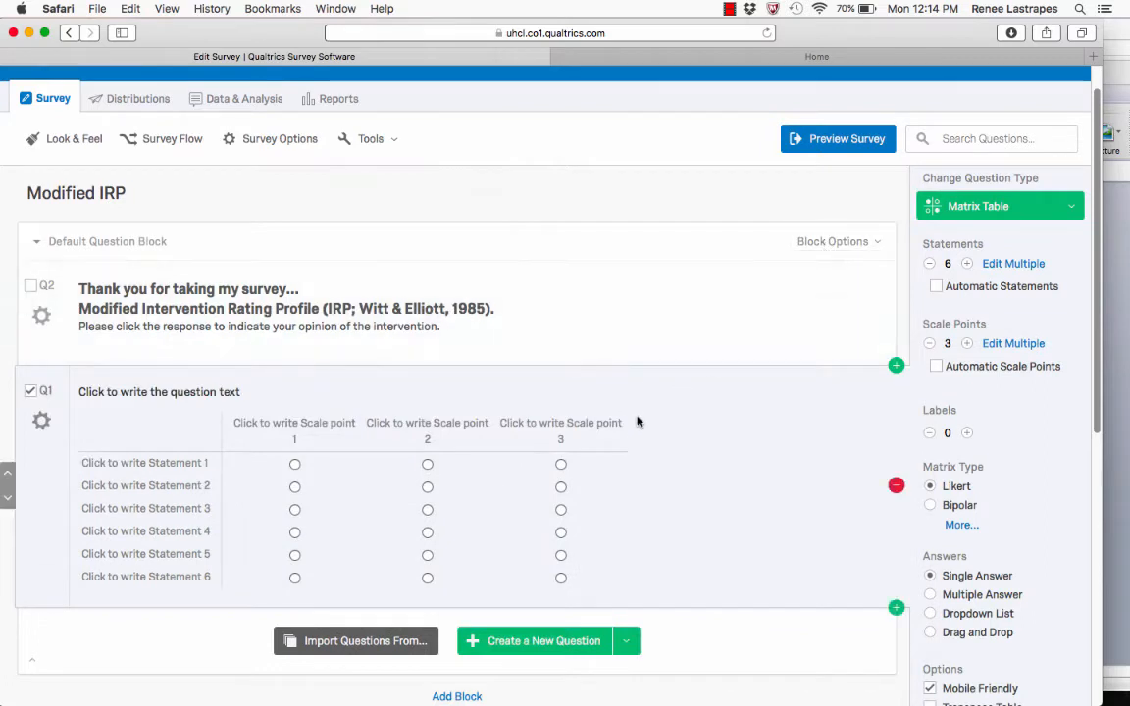
{"action": "left_click", "coordinate": [967, 344]}
{"action": "left_click", "coordinate": [968, 344]}
{"action": "left_click", "coordinate": [968, 345]}
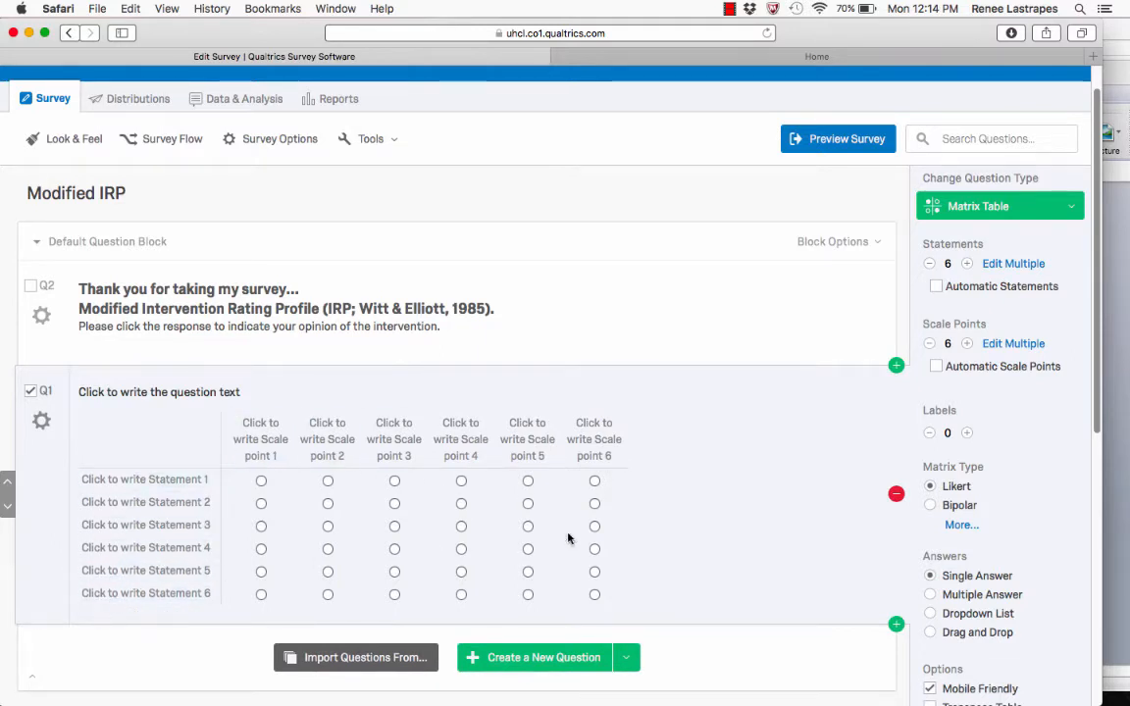
Step: Increase the Q1 matrix to 15 statements, checking the number of rating items in the Word questionnaire
{"action": "left_click", "coordinate": [966, 263]}
{"action": "left_click", "coordinate": [967, 264]}
{"action": "left_click", "coordinate": [967, 264]}
{"action": "left_click", "coordinate": [967, 264]}
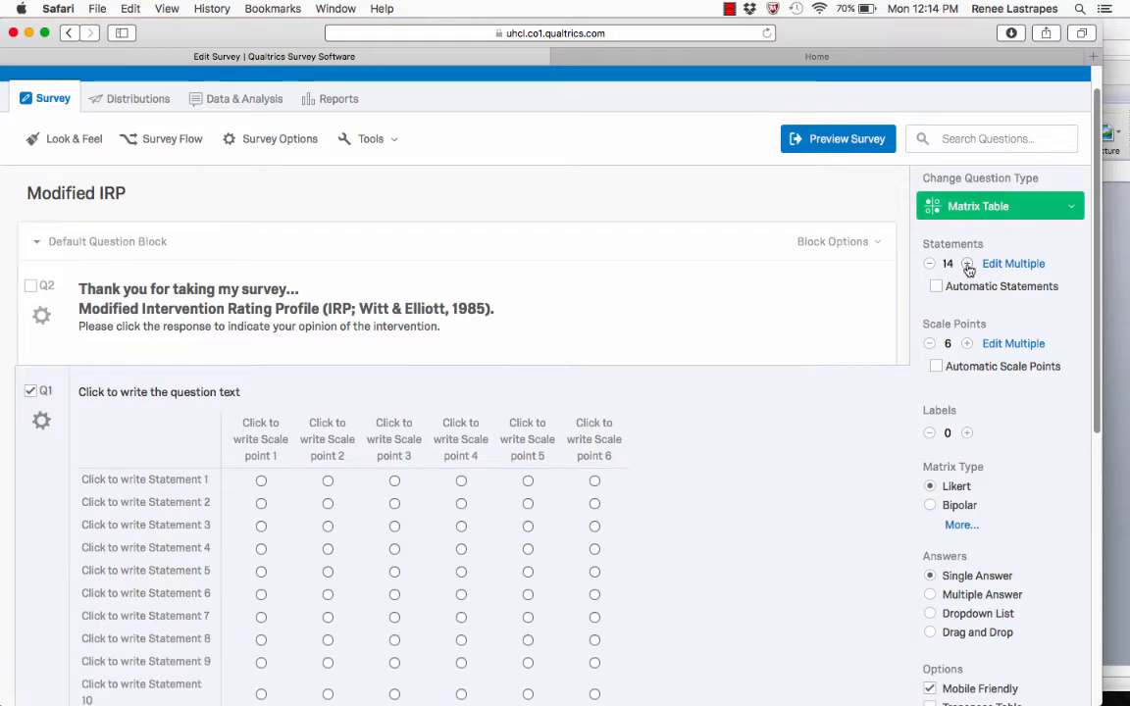
{"action": "left_click", "coordinate": [1124, 276]}
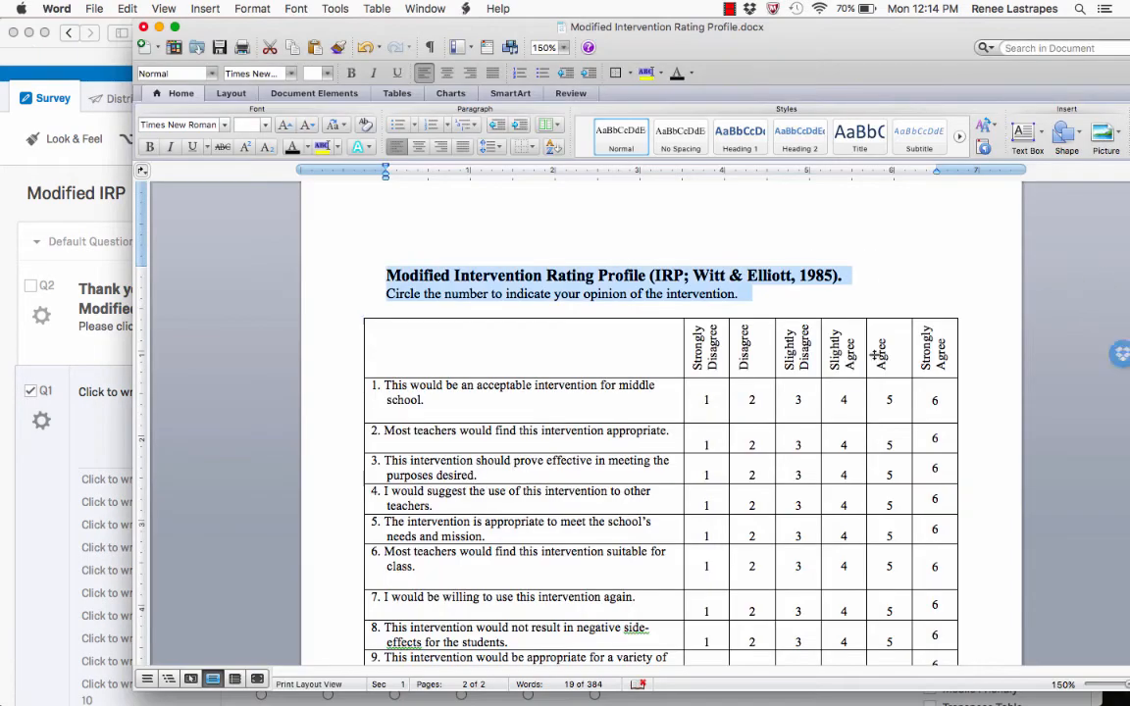
{"action": "scroll", "coordinate": [759, 466], "scroll_direction": "down", "scroll_amount": 10}
{"action": "scroll", "coordinate": [760, 468], "scroll_direction": "up", "scroll_amount": 3}
{"action": "scroll", "coordinate": [759, 467], "scroll_direction": "up", "scroll_amount": 3}
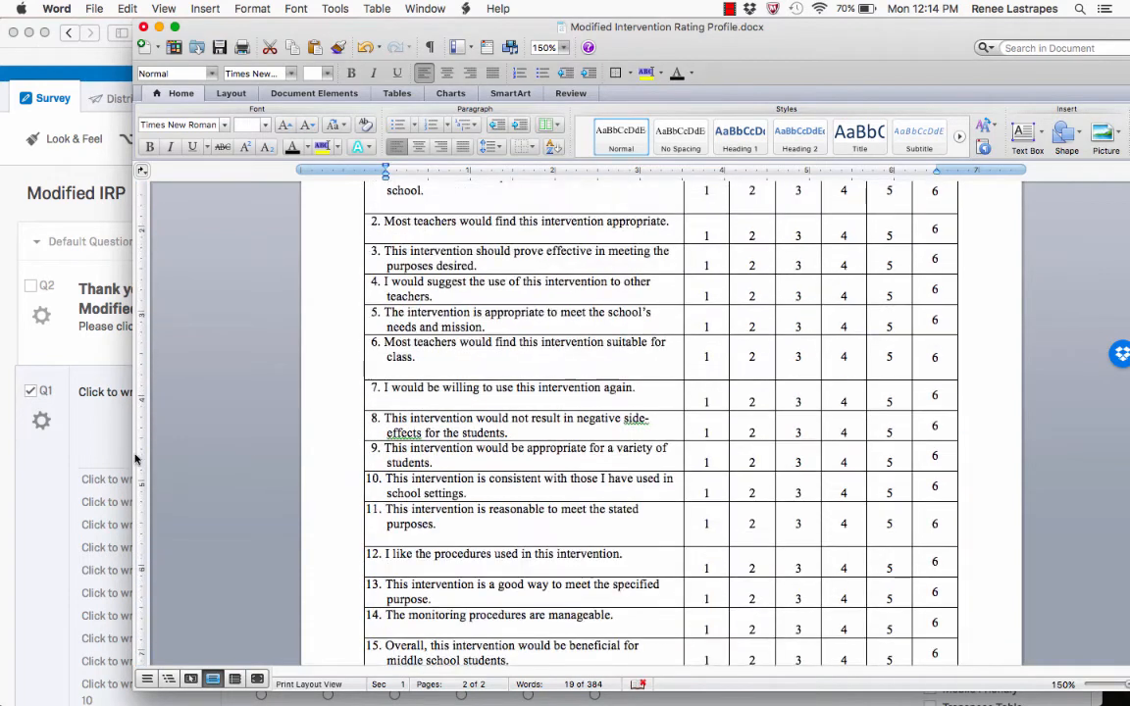
{"action": "left_click", "coordinate": [85, 391]}
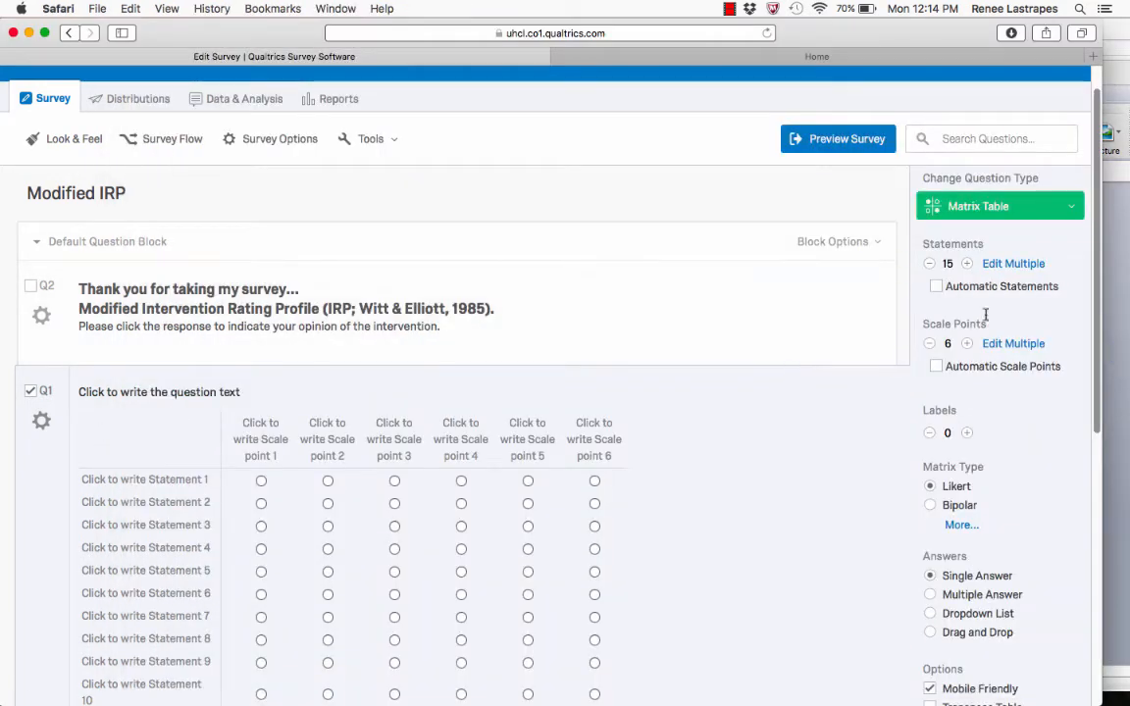
{"action": "scroll", "coordinate": [844, 407], "scroll_direction": "down", "scroll_amount": 6}
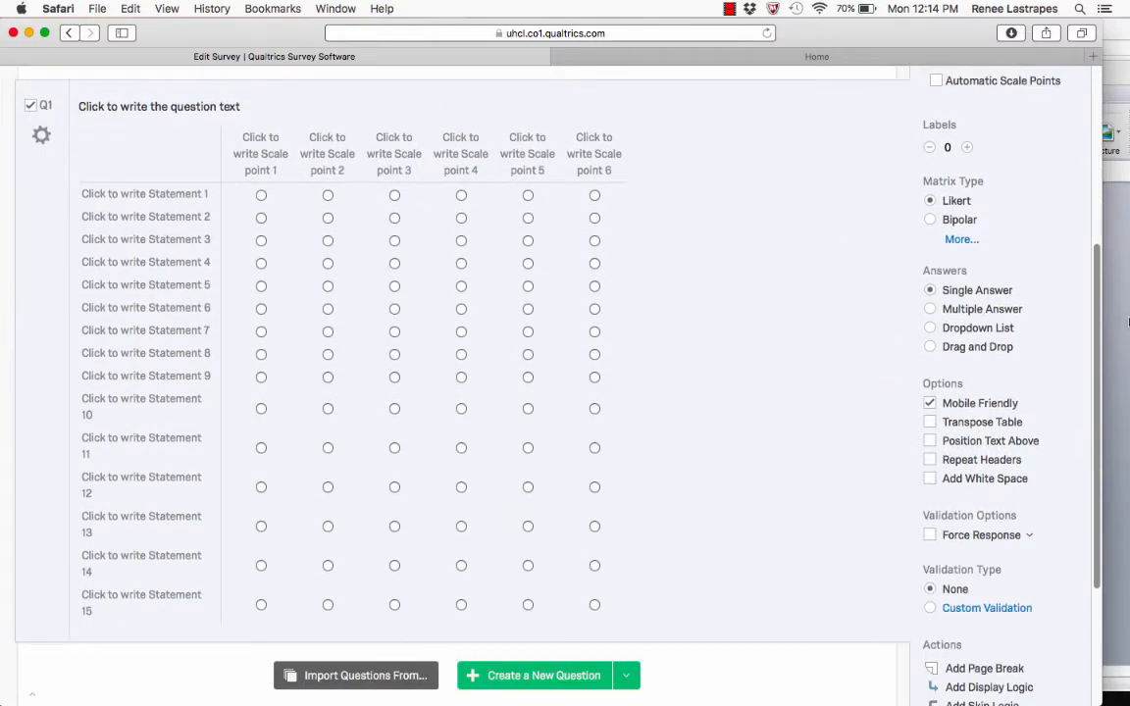
{"action": "scroll", "coordinate": [691, 355], "scroll_direction": "up", "scroll_amount": 7}
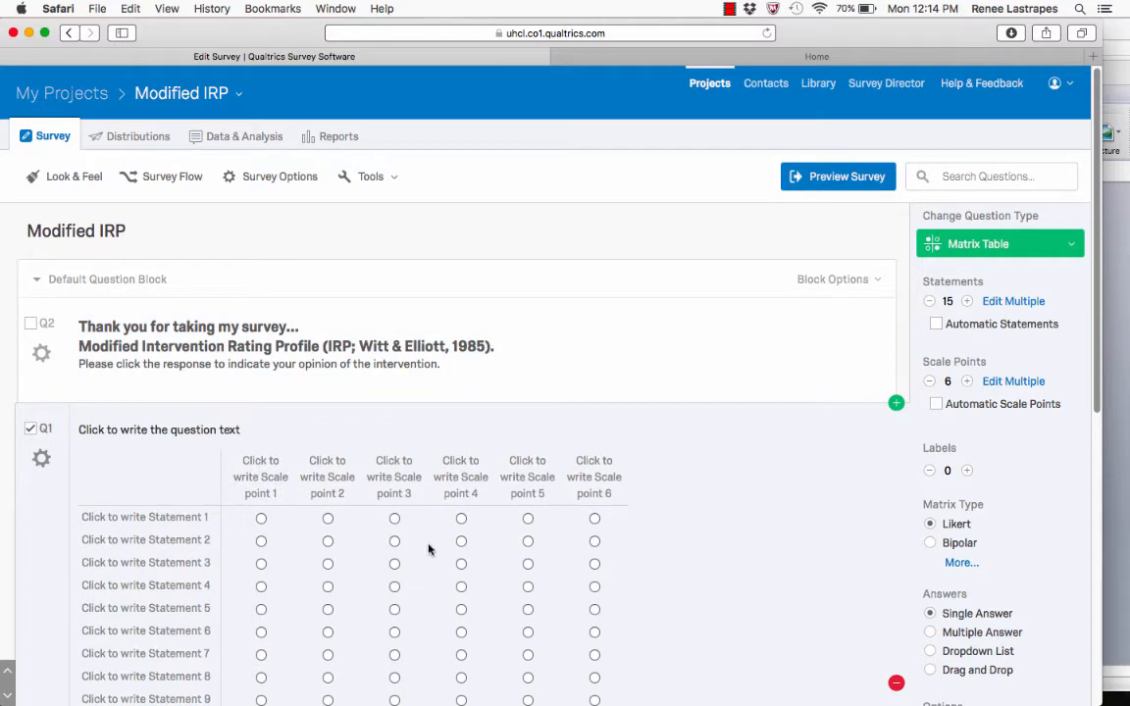
Step: Preview the survey and examine the introduction and matrix layout in the desktop and mobile versions
{"action": "left_click", "coordinate": [844, 180]}
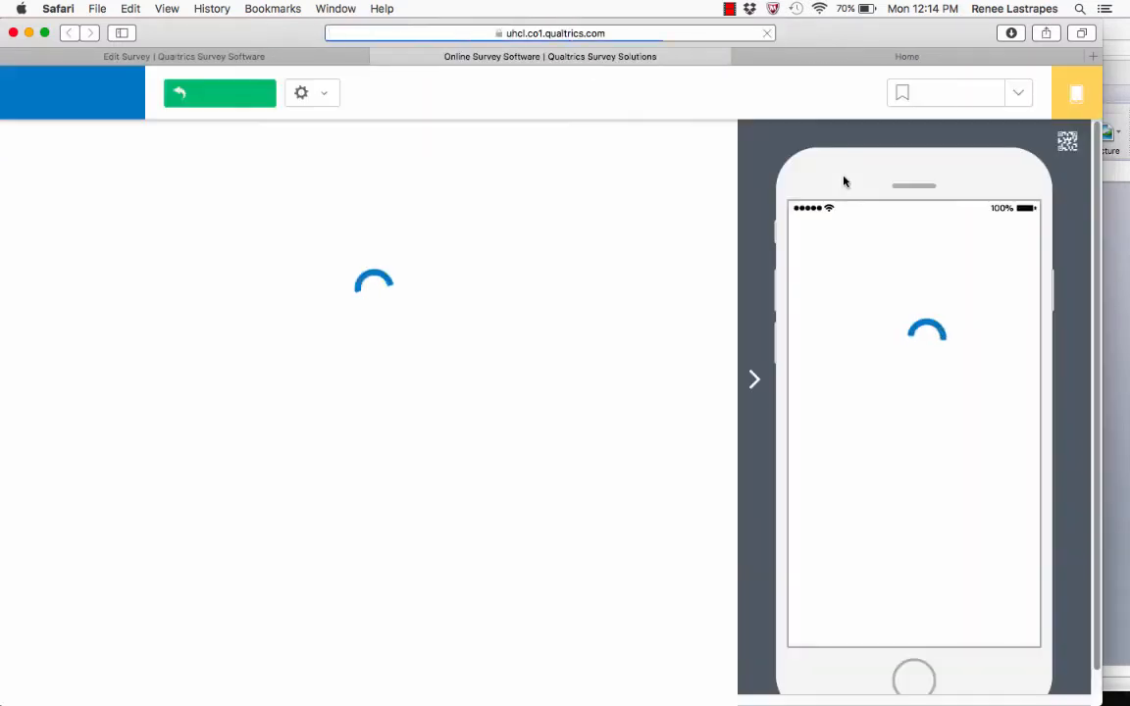
{"action": "scroll", "coordinate": [898, 397], "scroll_direction": "down", "scroll_amount": 2}
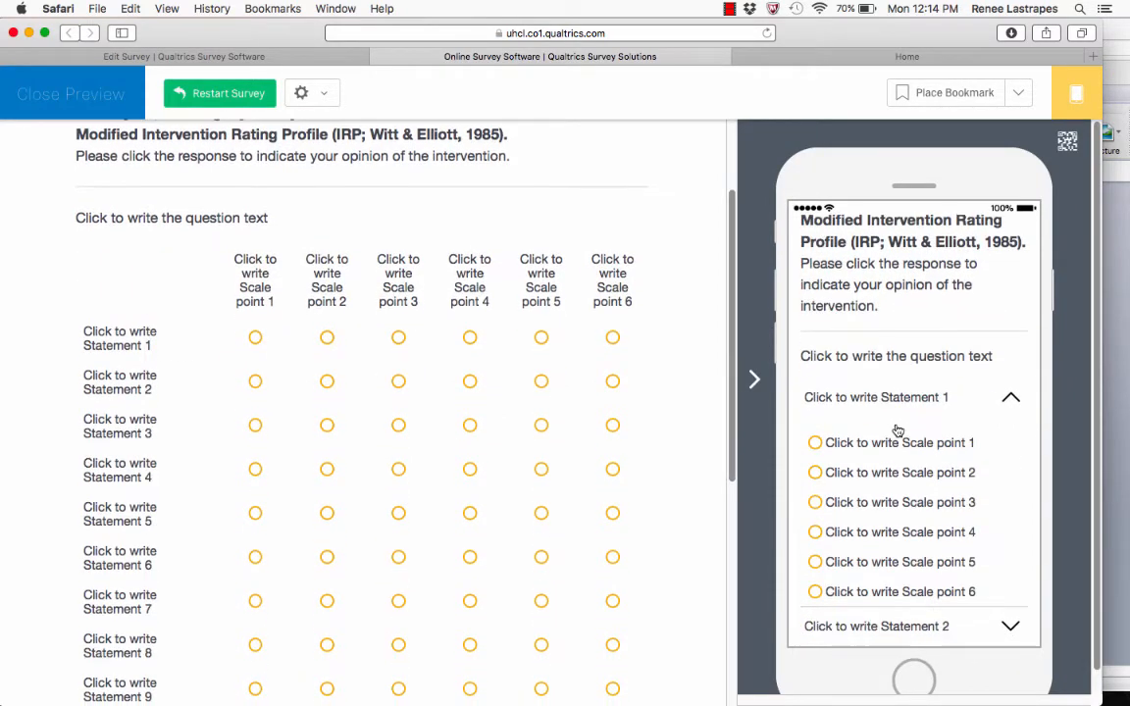
{"action": "scroll", "coordinate": [506, 417], "scroll_direction": "down", "scroll_amount": 2}
{"action": "scroll", "coordinate": [506, 416], "scroll_direction": "down", "scroll_amount": 5}
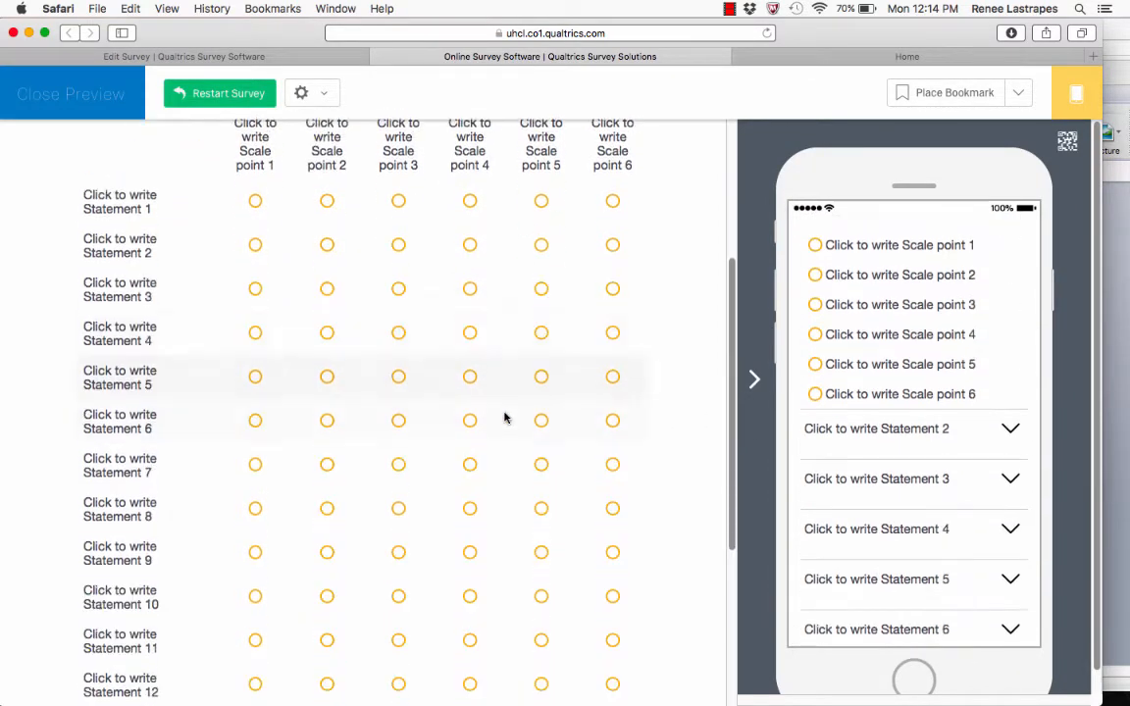
{"action": "scroll", "coordinate": [506, 417], "scroll_direction": "down", "scroll_amount": 3}
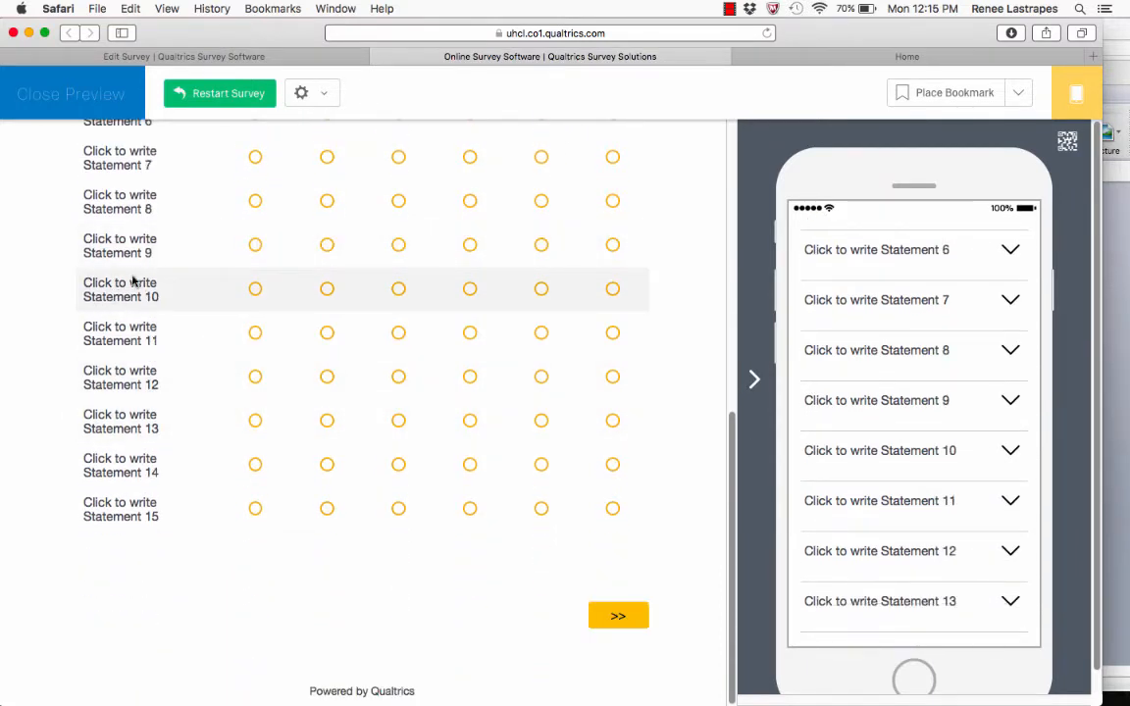
{"action": "scroll", "coordinate": [111, 310], "scroll_direction": "up", "scroll_amount": 8}
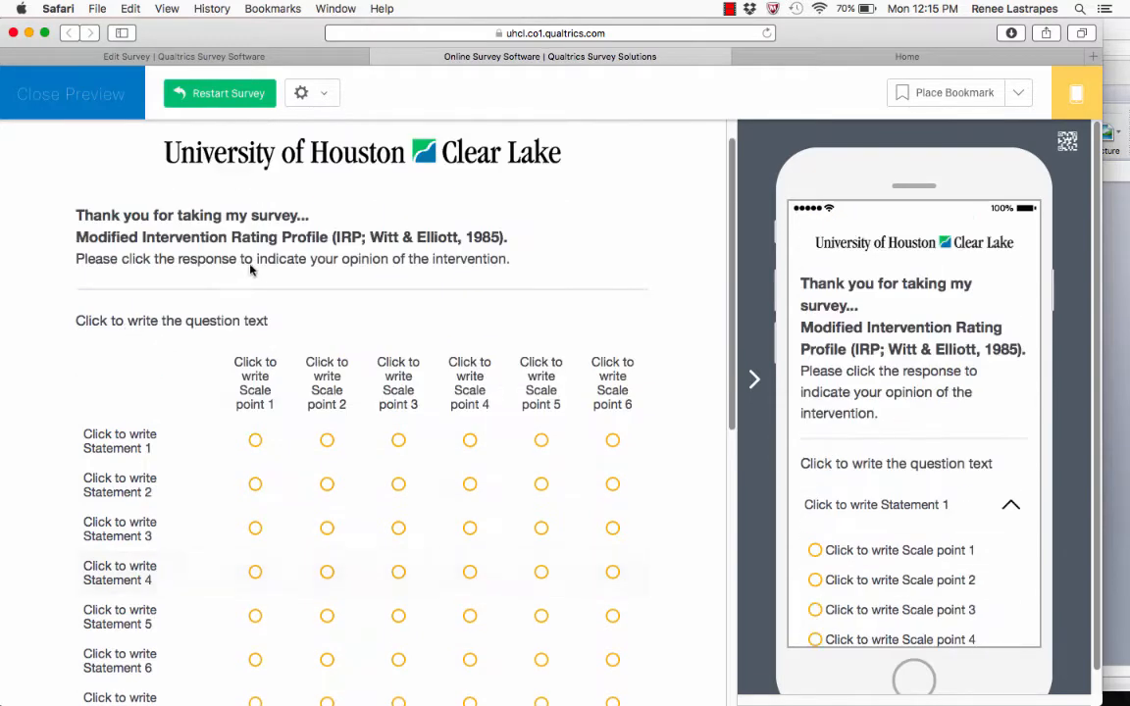
{"action": "scroll", "coordinate": [879, 375], "scroll_direction": "down", "scroll_amount": 3}
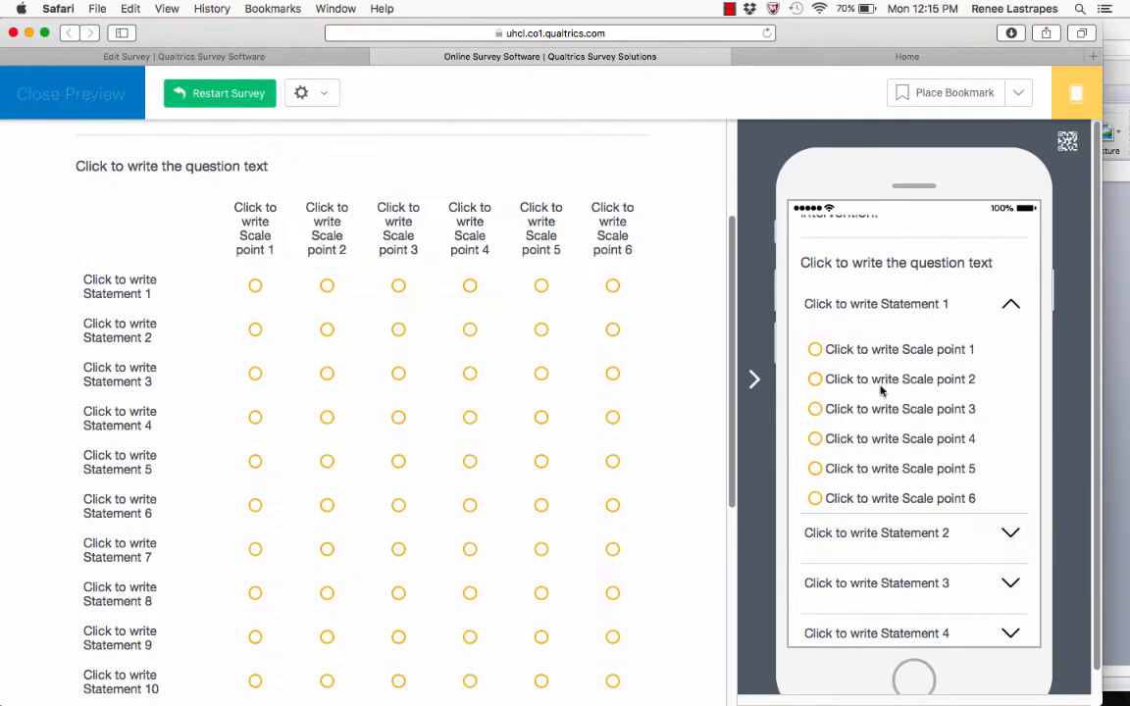
Step: Expand Statements 2 through 6 one by one in the mobile preview, and compare the matrix with the table in the Word questionnaire
{"action": "left_click", "coordinate": [1013, 528]}
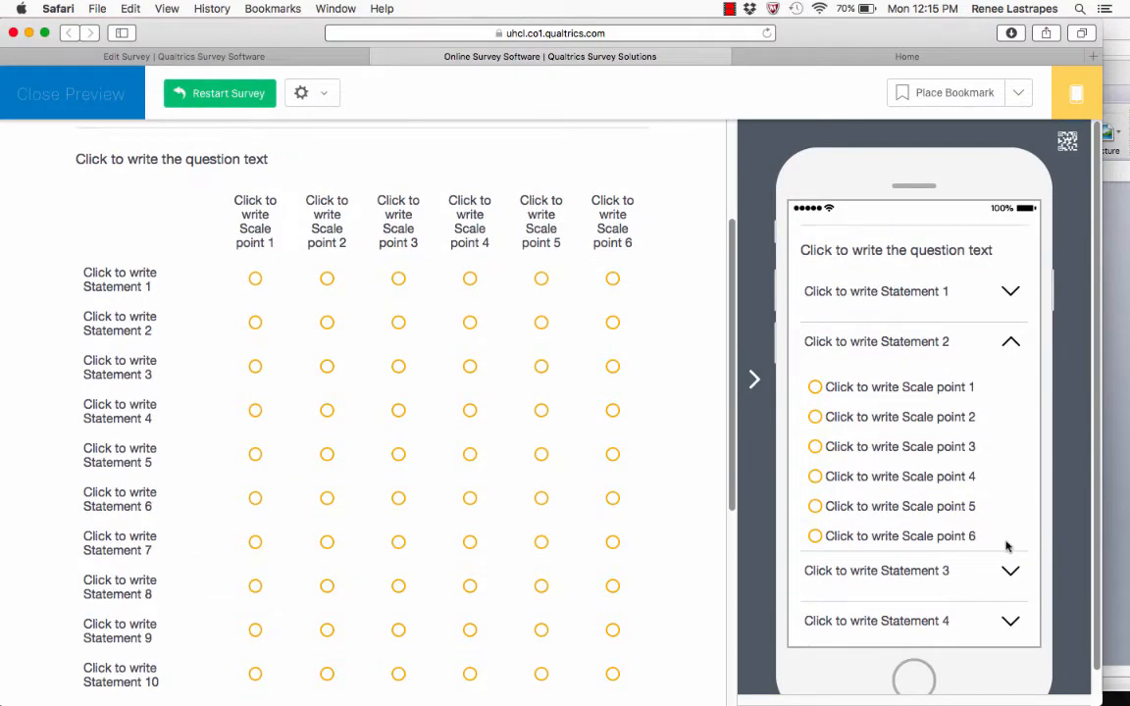
{"action": "left_click", "coordinate": [1006, 574]}
{"action": "scroll", "coordinate": [1000, 577], "scroll_direction": "down", "scroll_amount": 2}
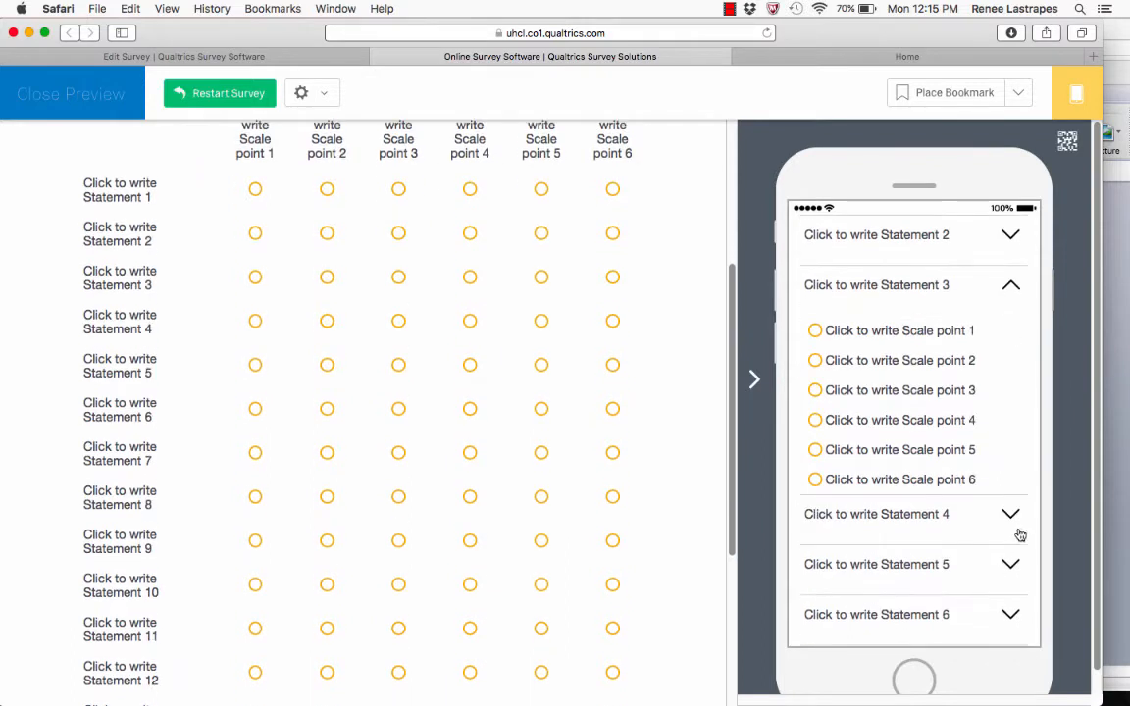
{"action": "left_click", "coordinate": [1017, 524]}
{"action": "left_click", "coordinate": [1008, 568]}
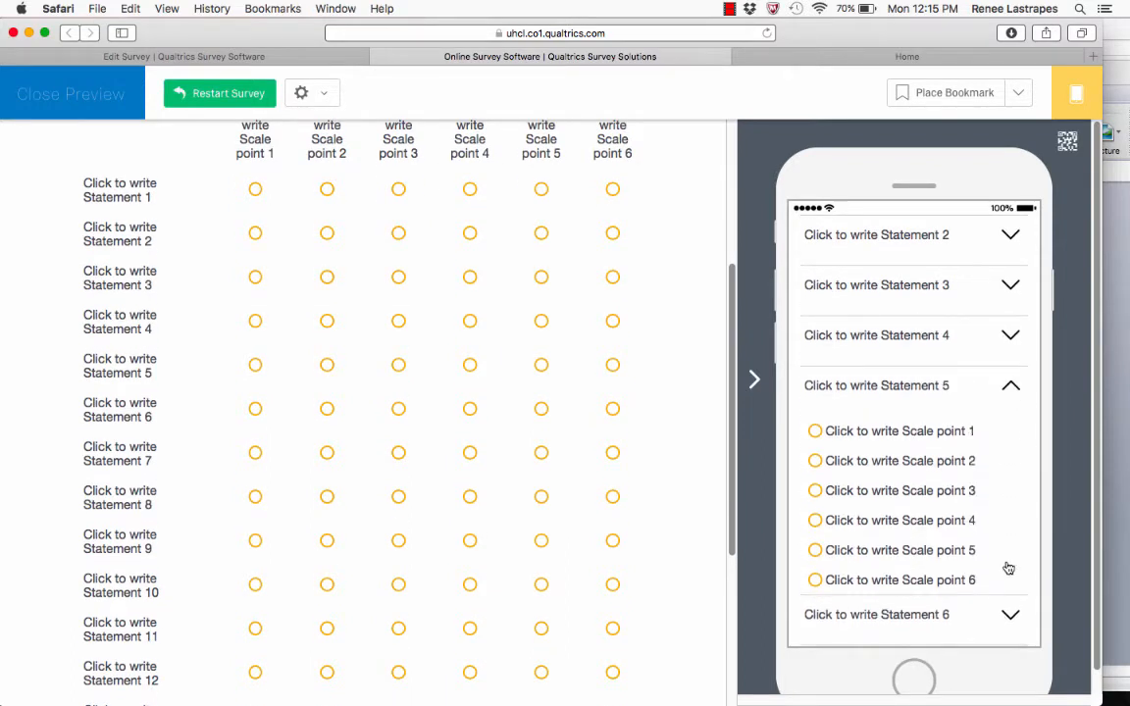
{"action": "scroll", "coordinate": [986, 580], "scroll_direction": "down", "scroll_amount": 3}
{"action": "left_click", "coordinate": [1010, 444]}
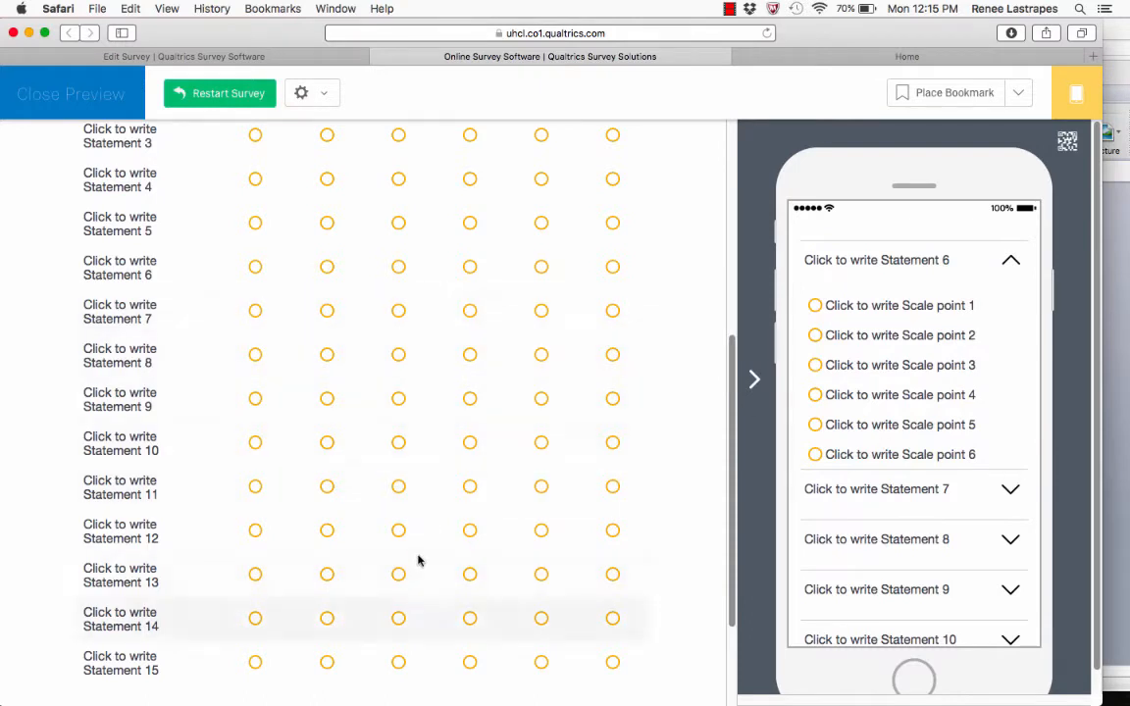
{"action": "scroll", "coordinate": [502, 275], "scroll_direction": "up", "scroll_amount": 1}
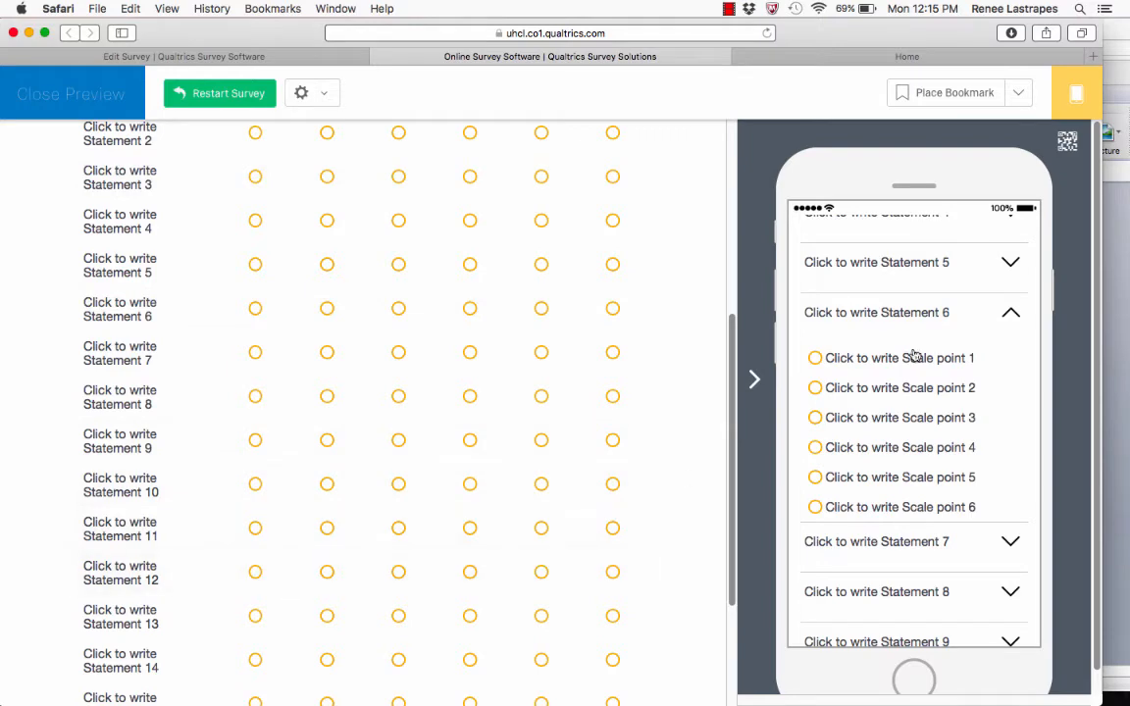
{"action": "left_click", "coordinate": [1120, 296]}
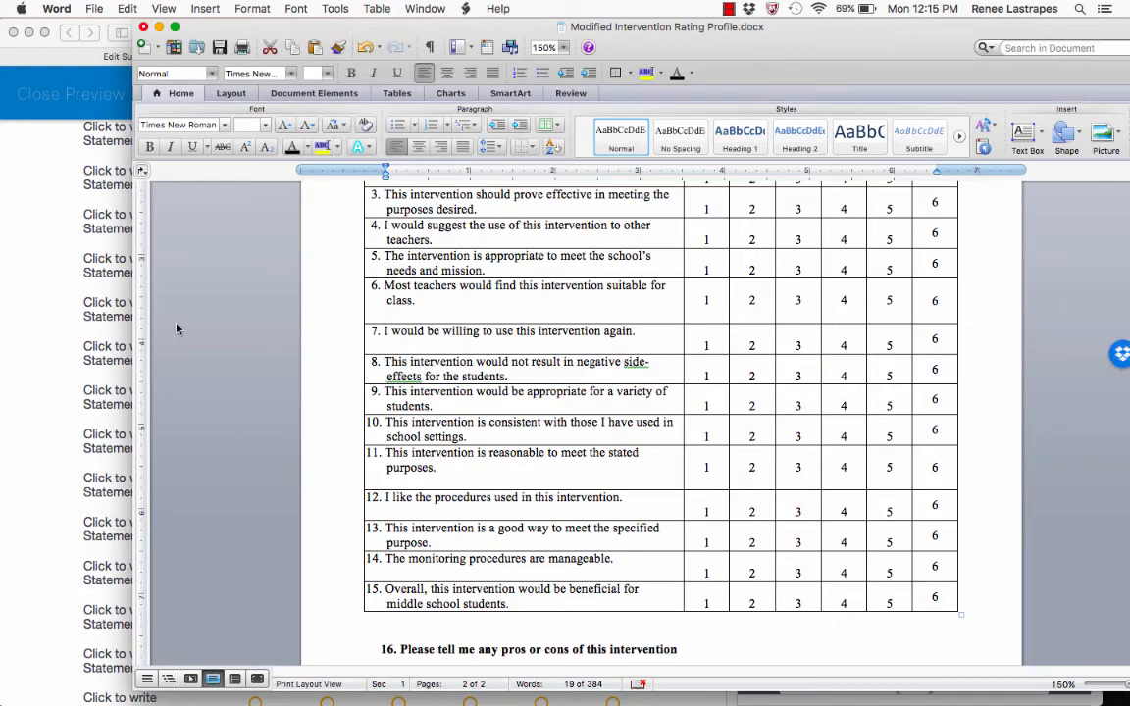
{"action": "left_click", "coordinate": [49, 276]}
{"action": "scroll", "coordinate": [301, 341], "scroll_direction": "up", "scroll_amount": 5}
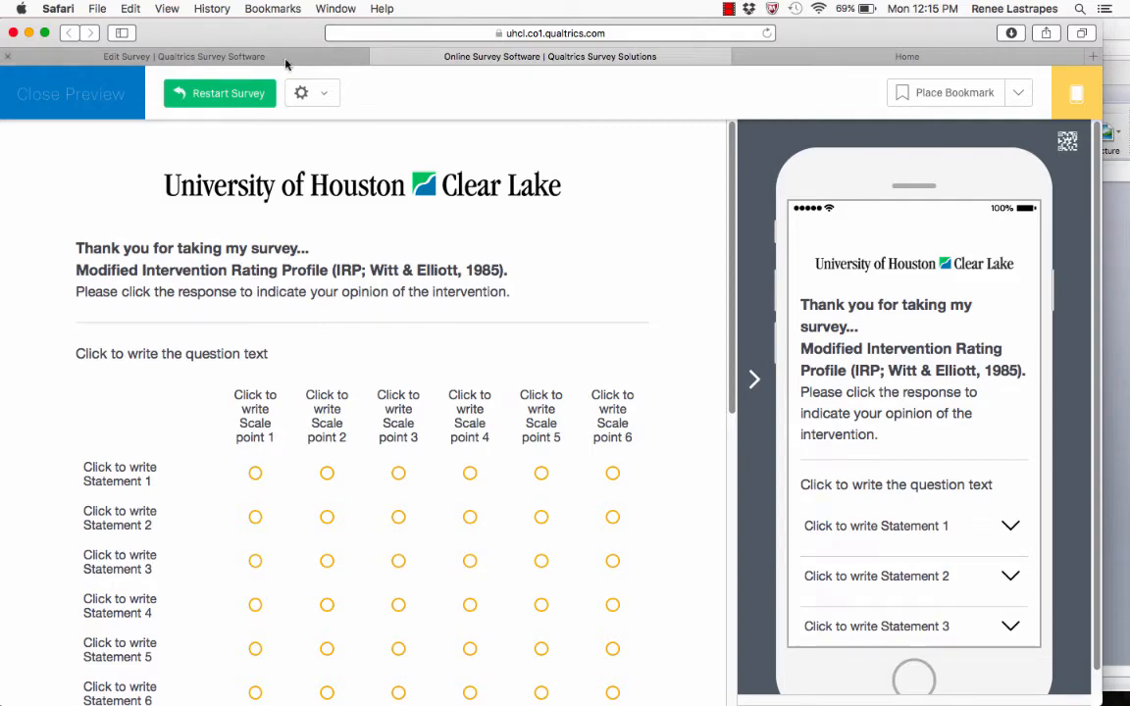
Step: In the survey editor, replace Q1's Statement 1 with "This would be an acceptable intervention for middle school." copied from the Word questionnaire
{"action": "left_click", "coordinate": [245, 57]}
{"action": "scroll", "coordinate": [517, 379], "scroll_direction": "down", "scroll_amount": 5}
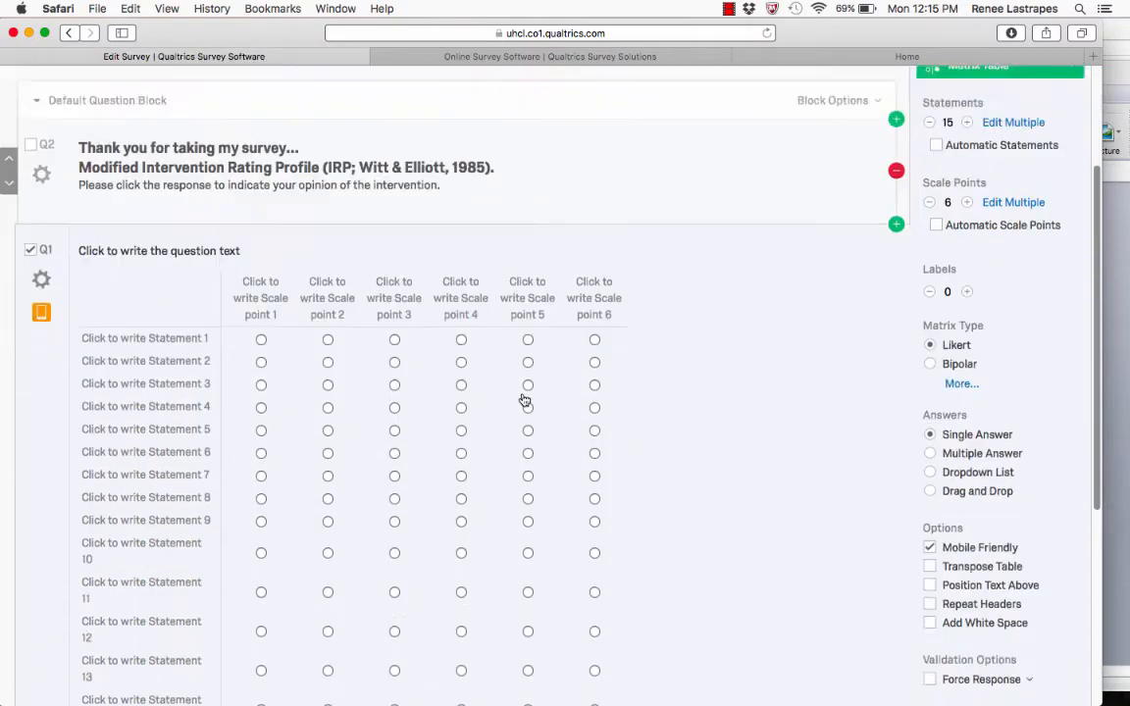
{"action": "scroll", "coordinate": [530, 400], "scroll_direction": "down", "scroll_amount": 2}
{"action": "left_click", "coordinate": [1120, 285]}
{"action": "scroll", "coordinate": [785, 302], "scroll_direction": "up", "scroll_amount": 3}
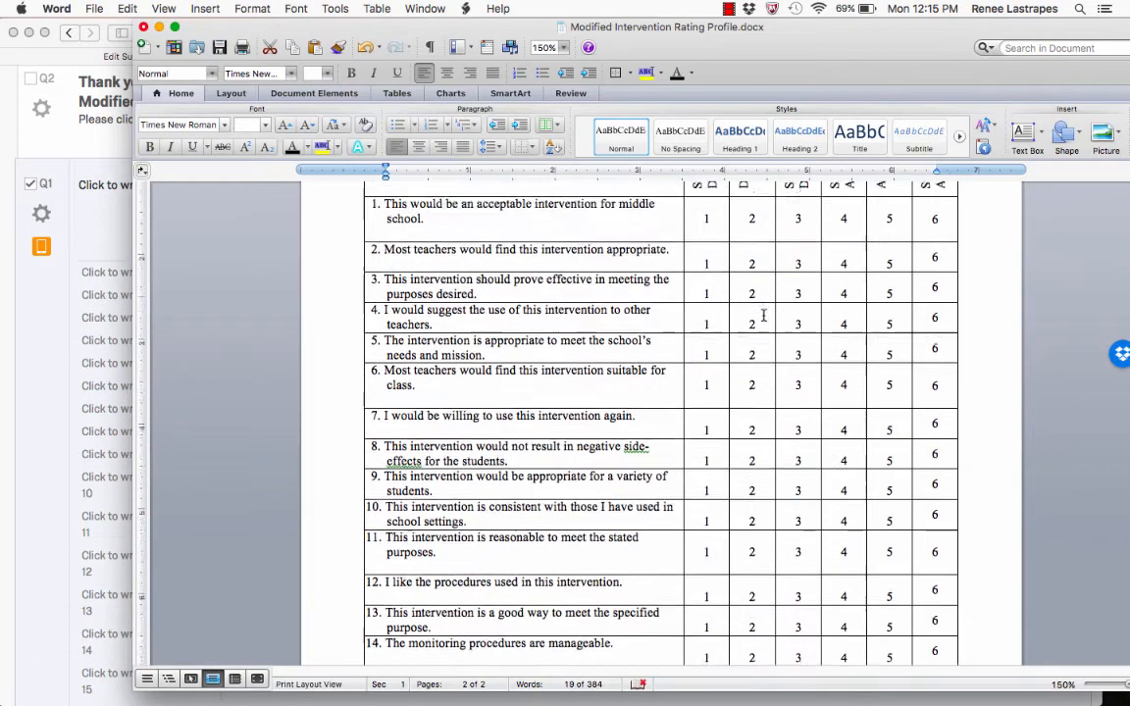
{"action": "scroll", "coordinate": [763, 315], "scroll_direction": "up", "scroll_amount": 3}
{"action": "left_click_drag", "start_coordinate": [430, 360], "coordinate": [386, 351]}
{"action": "key", "text": "super+c"}
{"action": "left_click", "coordinate": [7, 345]}
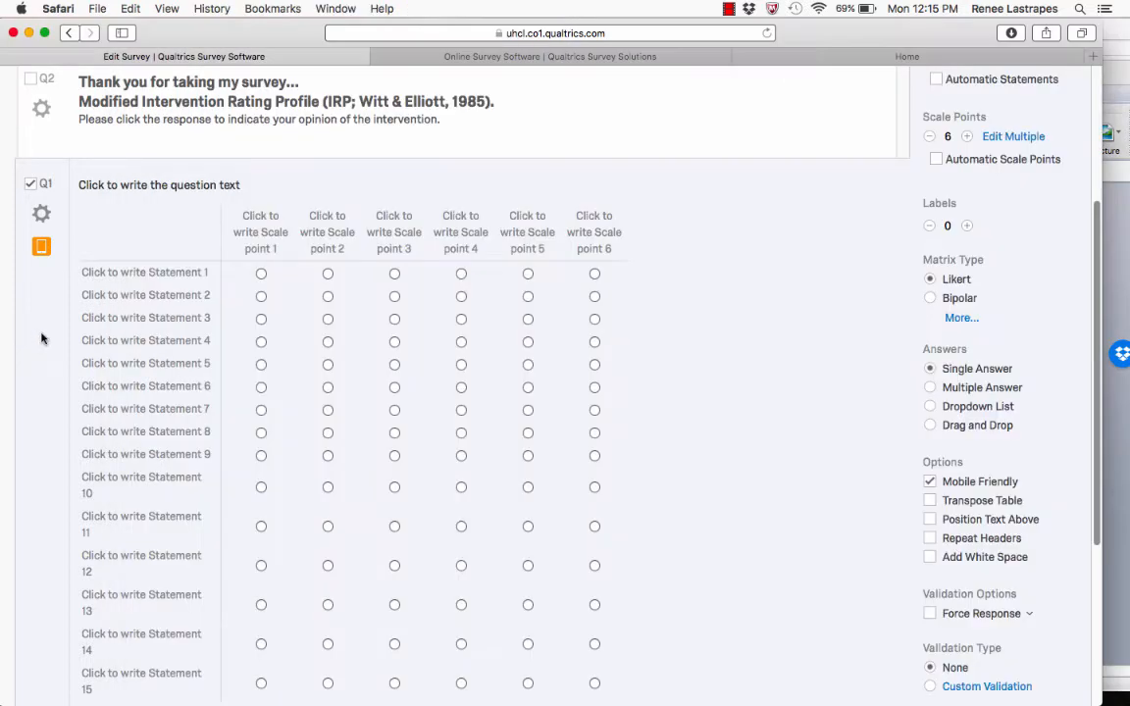
{"action": "left_click", "coordinate": [116, 273]}
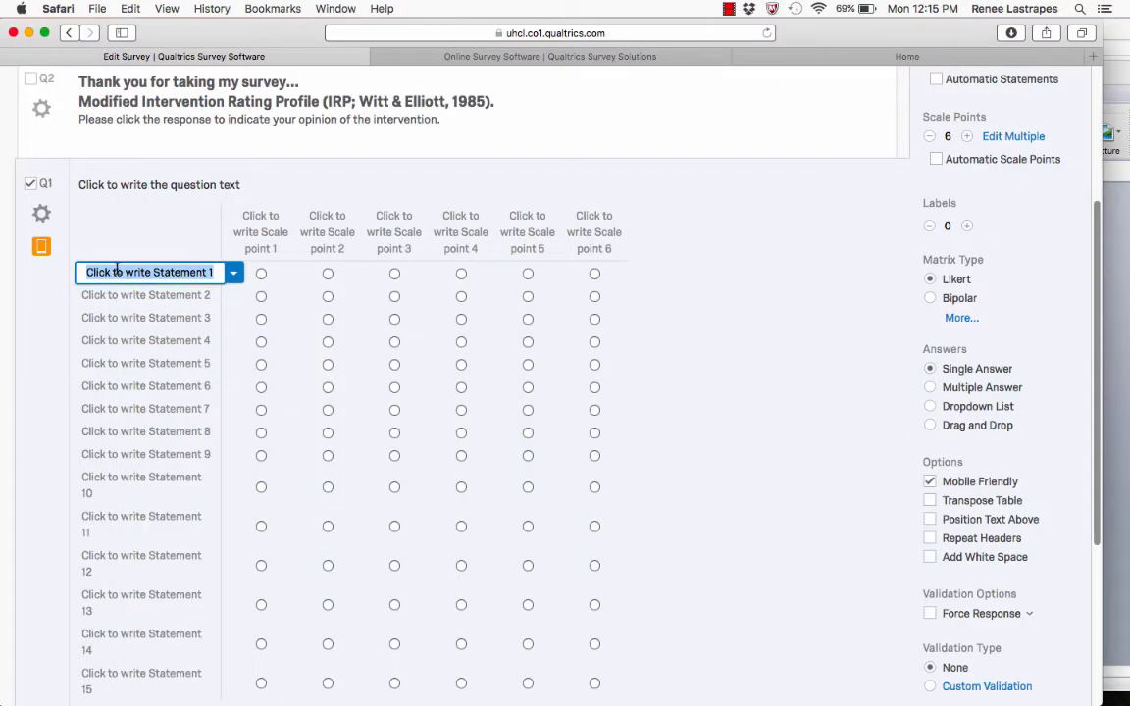
{"action": "key", "text": "super+v"}
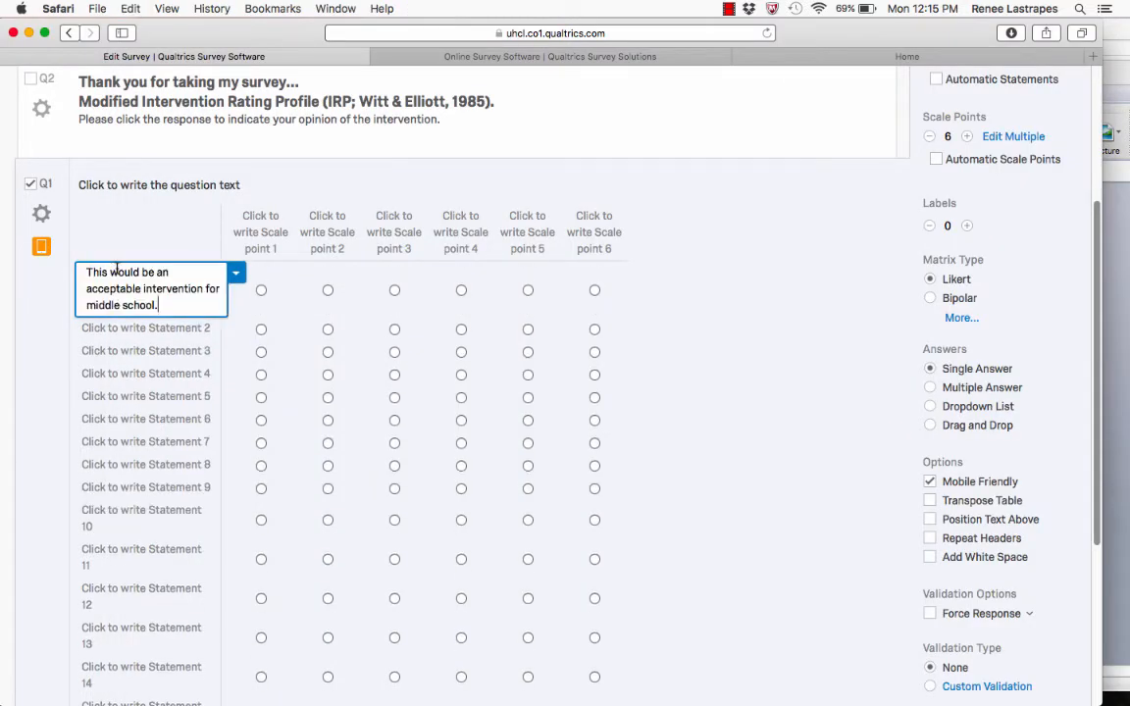
{"action": "left_click", "coordinate": [236, 228]}
Step: Copy "Strongly Disagree" from the Word questionnaire's table header and use it as the label of Q1's first scale point
{"action": "left_click", "coordinate": [1108, 325]}
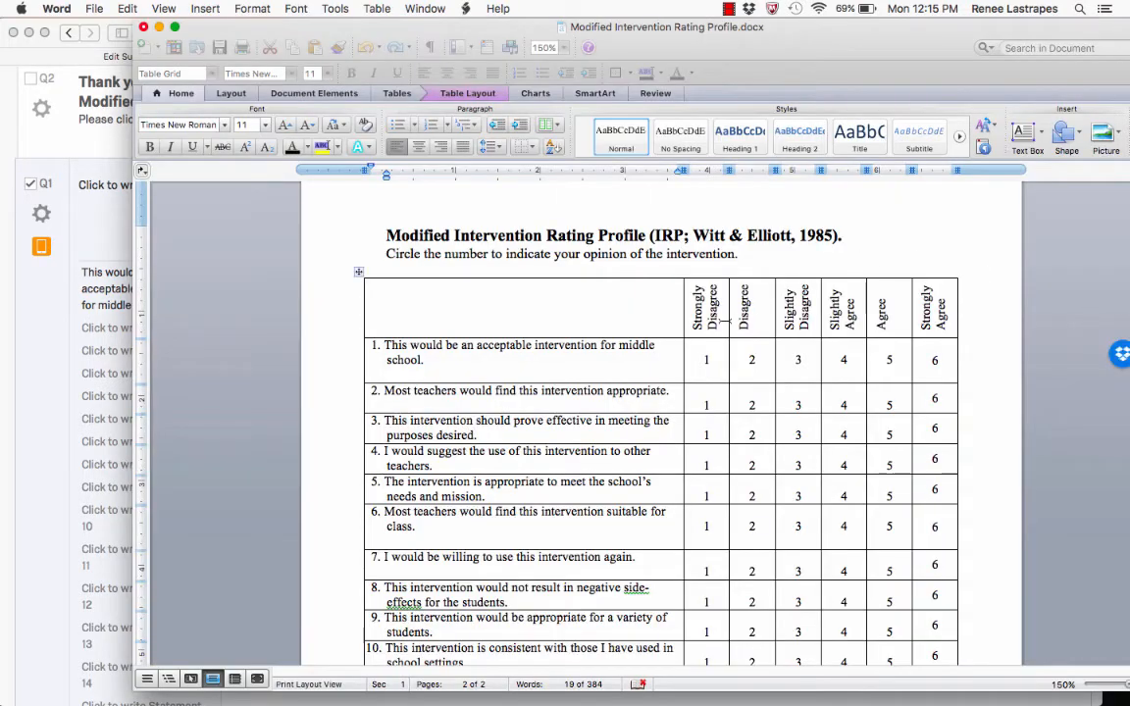
{"action": "left_click_drag", "start_coordinate": [698, 294], "coordinate": [720, 286]}
{"action": "key", "text": "super+c"}
{"action": "left_click", "coordinate": [707, 329]}
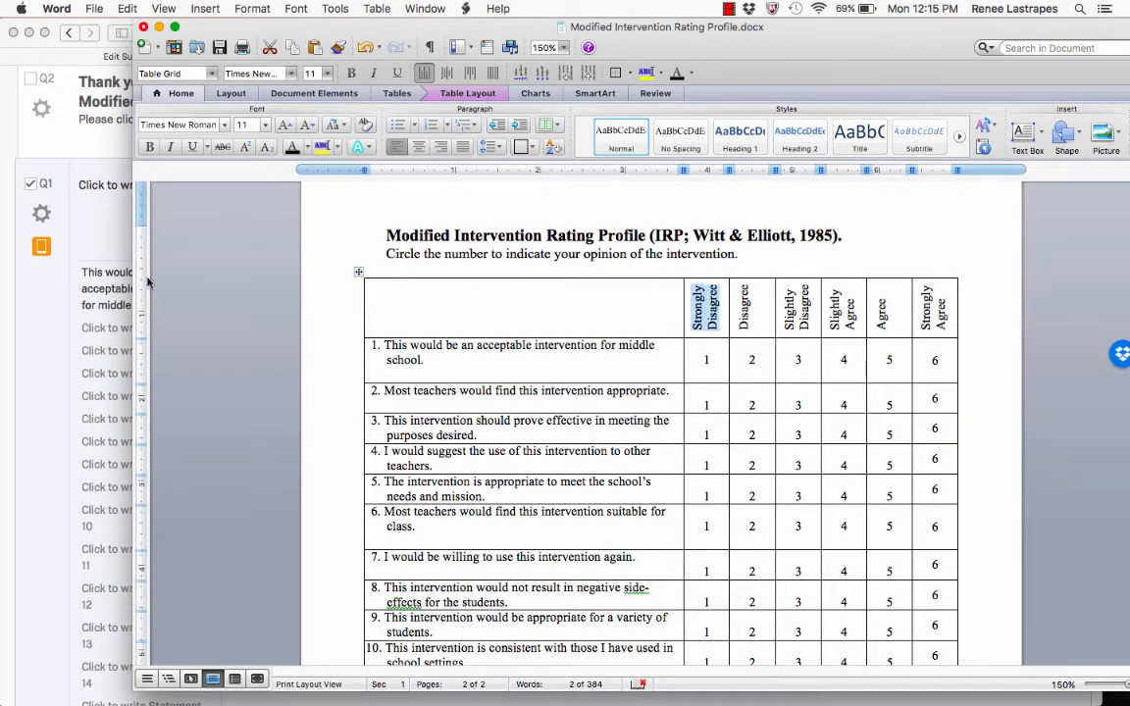
{"action": "left_click", "coordinate": [97, 243]}
{"action": "left_click", "coordinate": [330, 233]}
{"action": "left_click", "coordinate": [277, 224]}
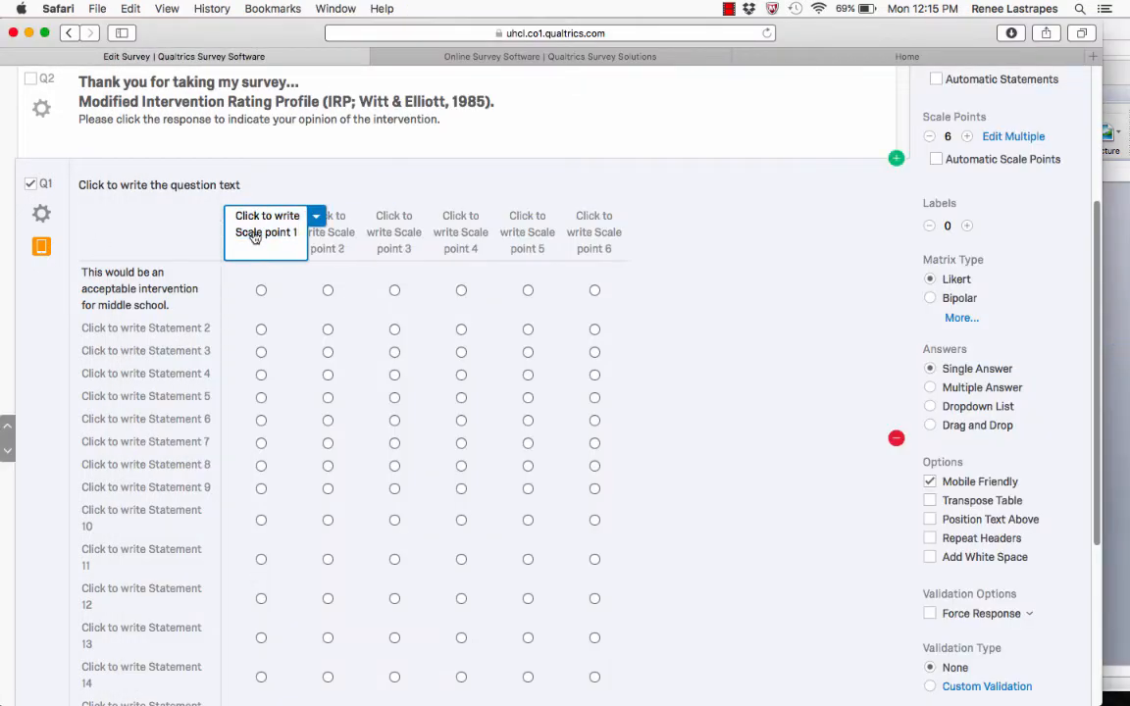
{"action": "key", "text": "super+v"}
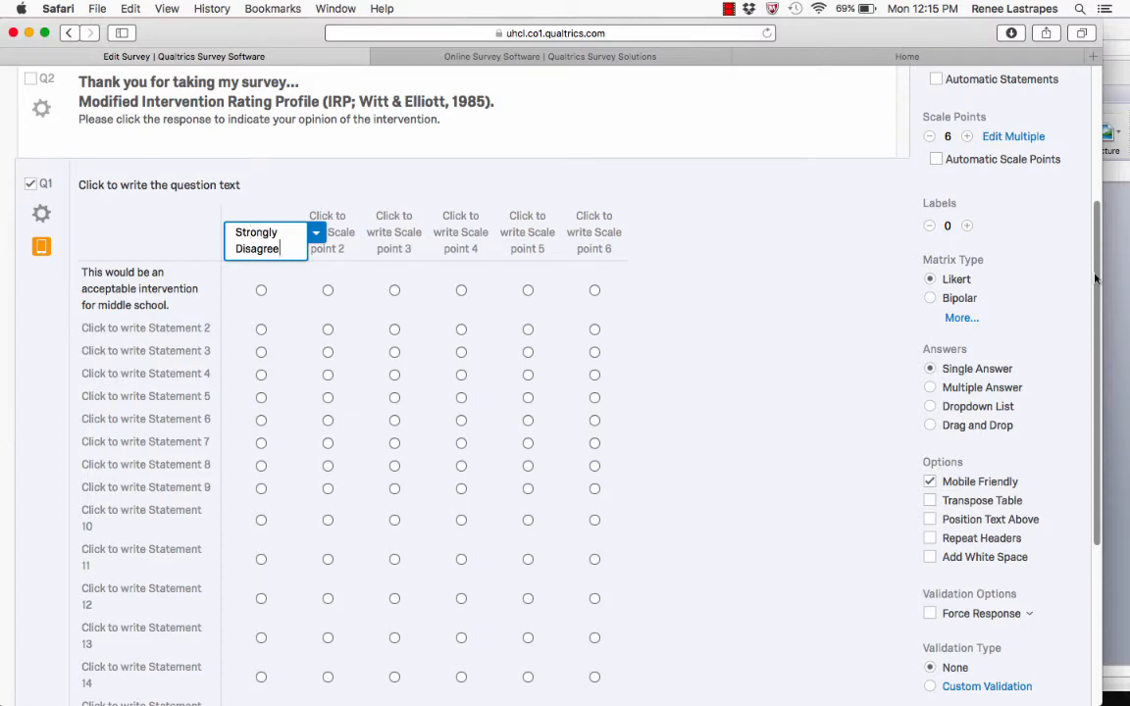
Step: Take the "Disagree" heading from the Word questionnaire and set it as the label of Q1's second scale point
{"action": "left_click", "coordinate": [1113, 281]}
{"action": "double_click", "coordinate": [743, 287]}
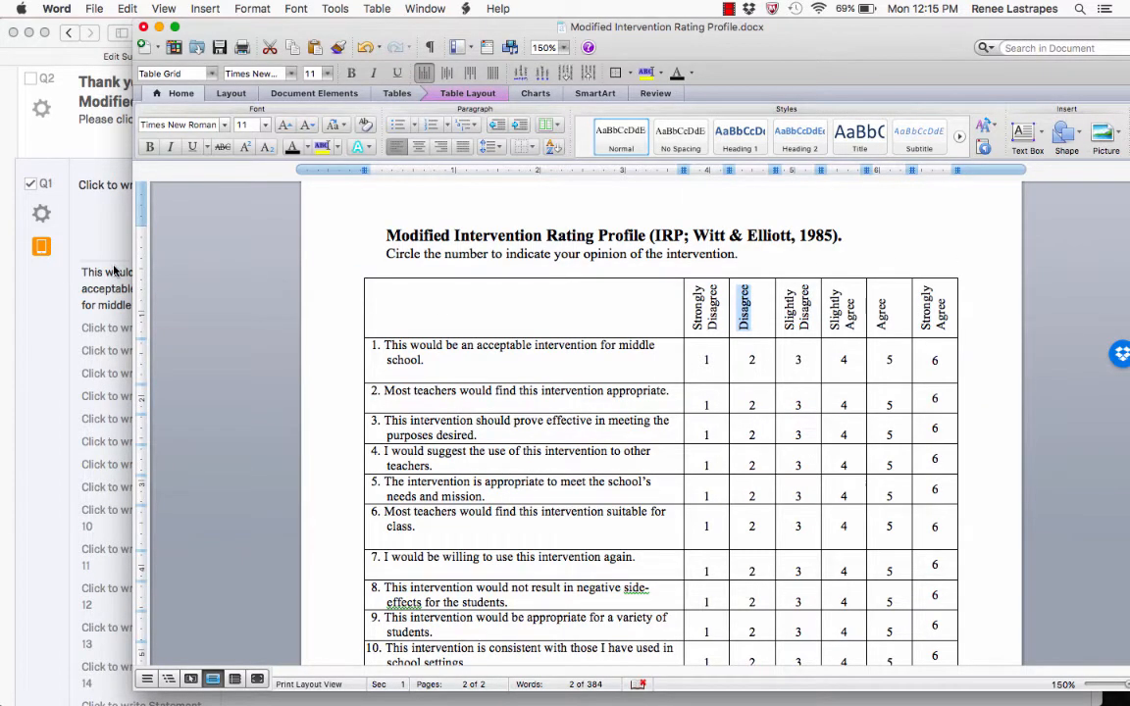
{"action": "left_click", "coordinate": [77, 212]}
{"action": "left_click", "coordinate": [327, 247]}
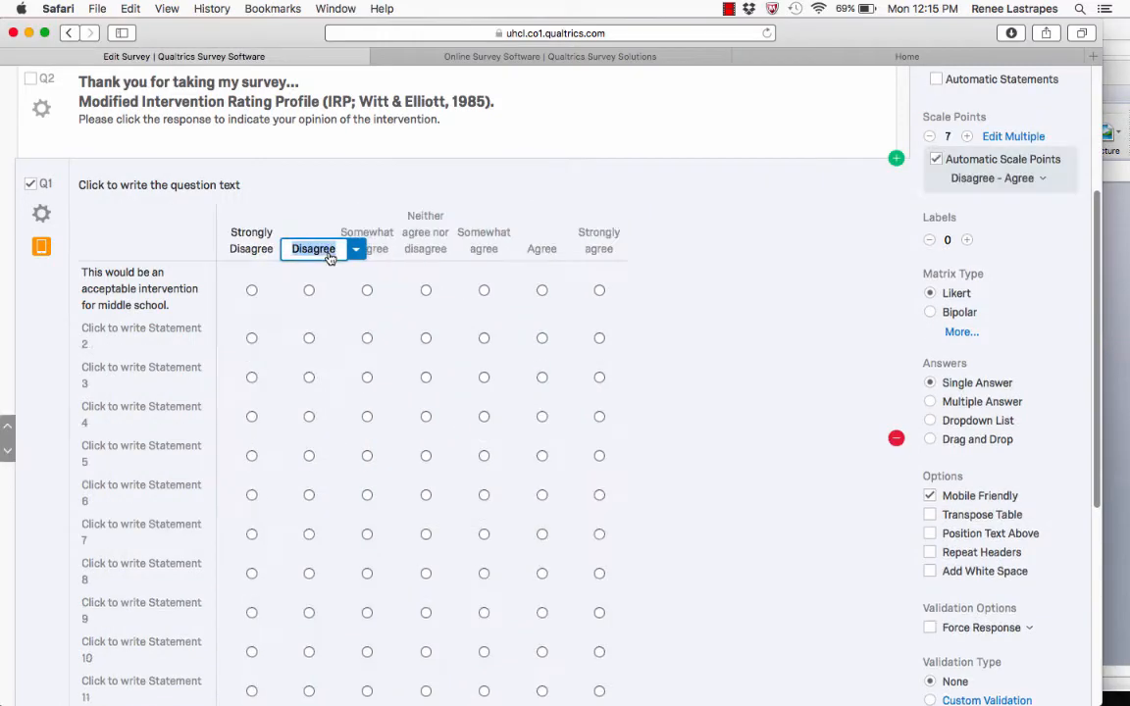
Step: Replace the third scale point label in Q1 with "Slightly Disagree" copied from the Word questionnaire
{"action": "key", "text": "super+Tab"}
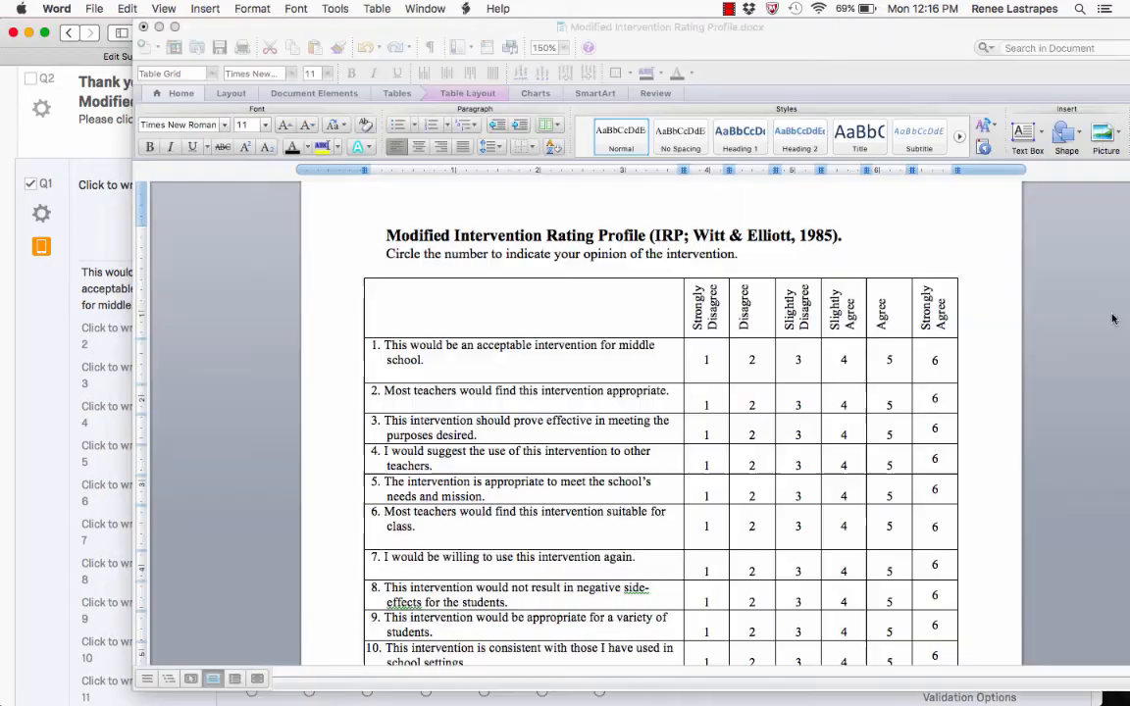
{"action": "double_click", "coordinate": [791, 306]}
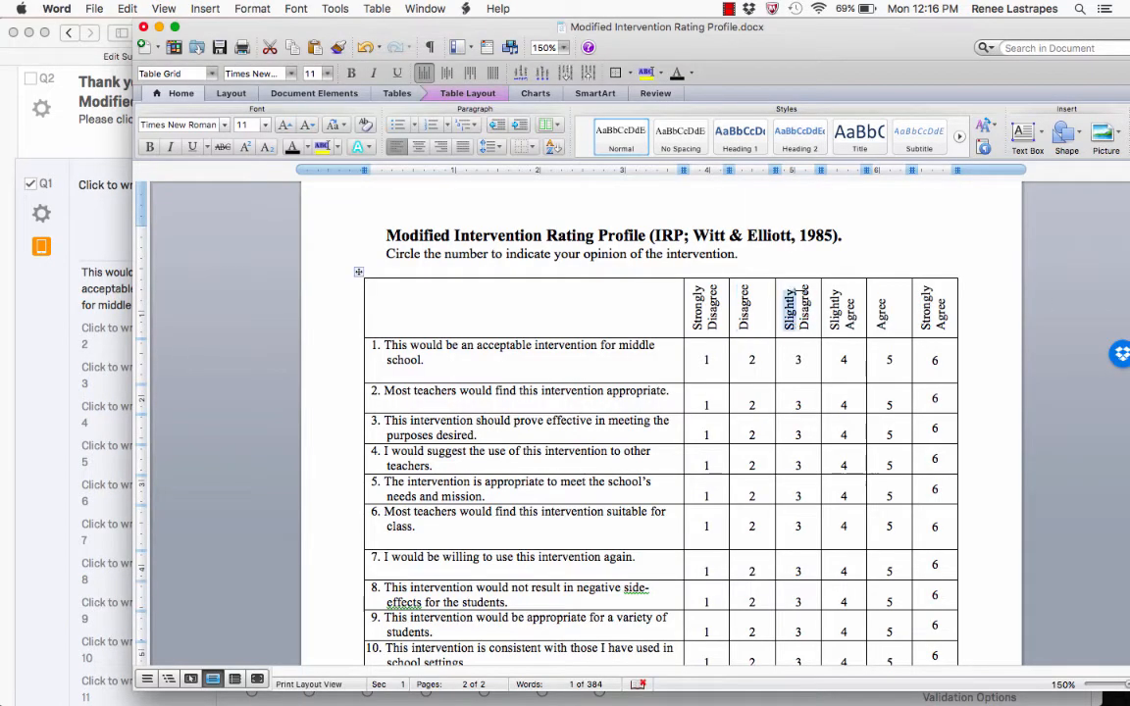
{"action": "left_click_drag", "start_coordinate": [801, 291], "coordinate": [812, 286]}
{"action": "key", "text": "super+c"}
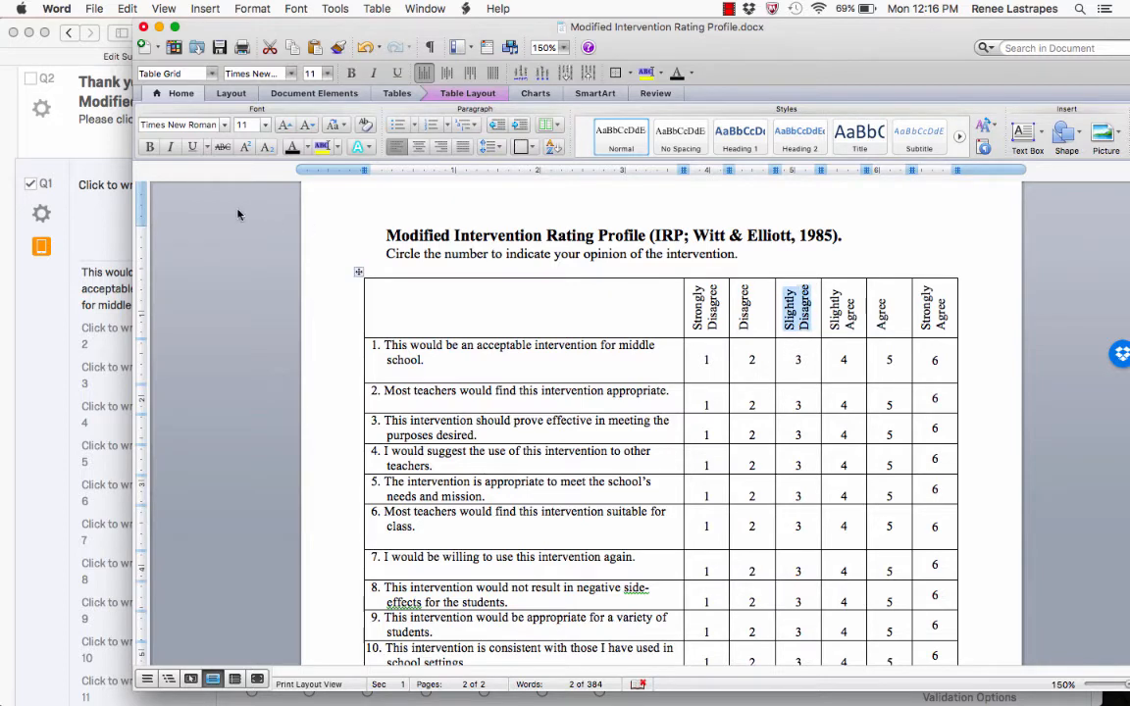
{"action": "key", "text": "super+Tab"}
{"action": "left_click", "coordinate": [384, 252]}
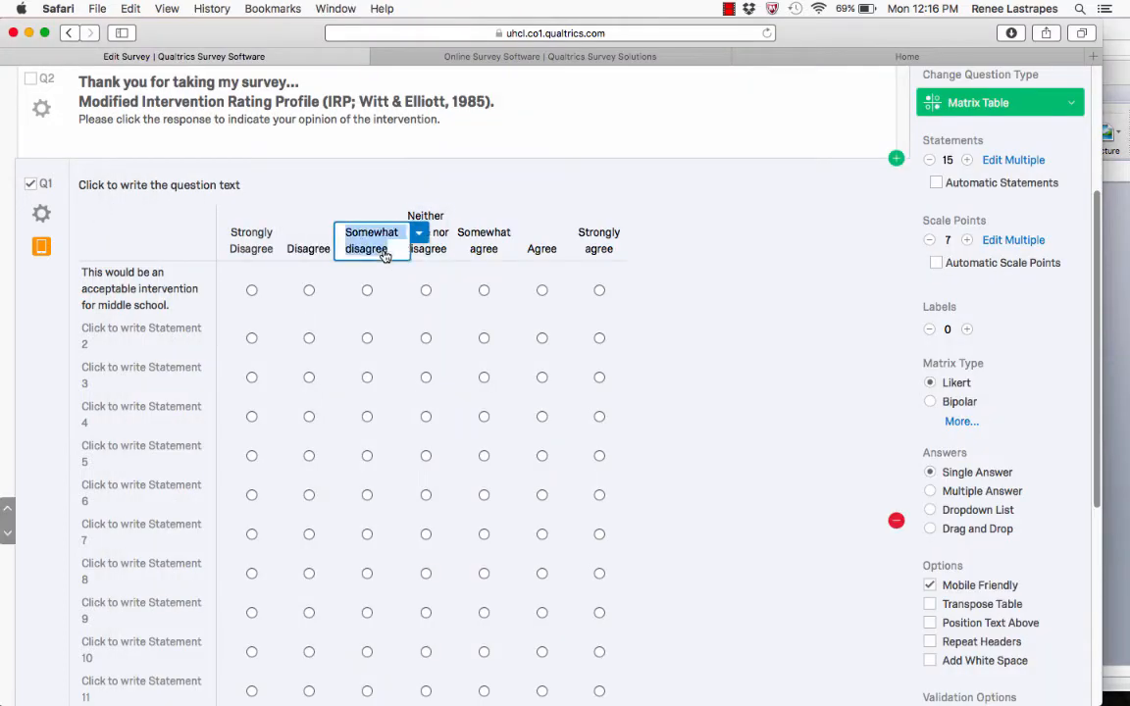
{"action": "key", "text": "super+v"}
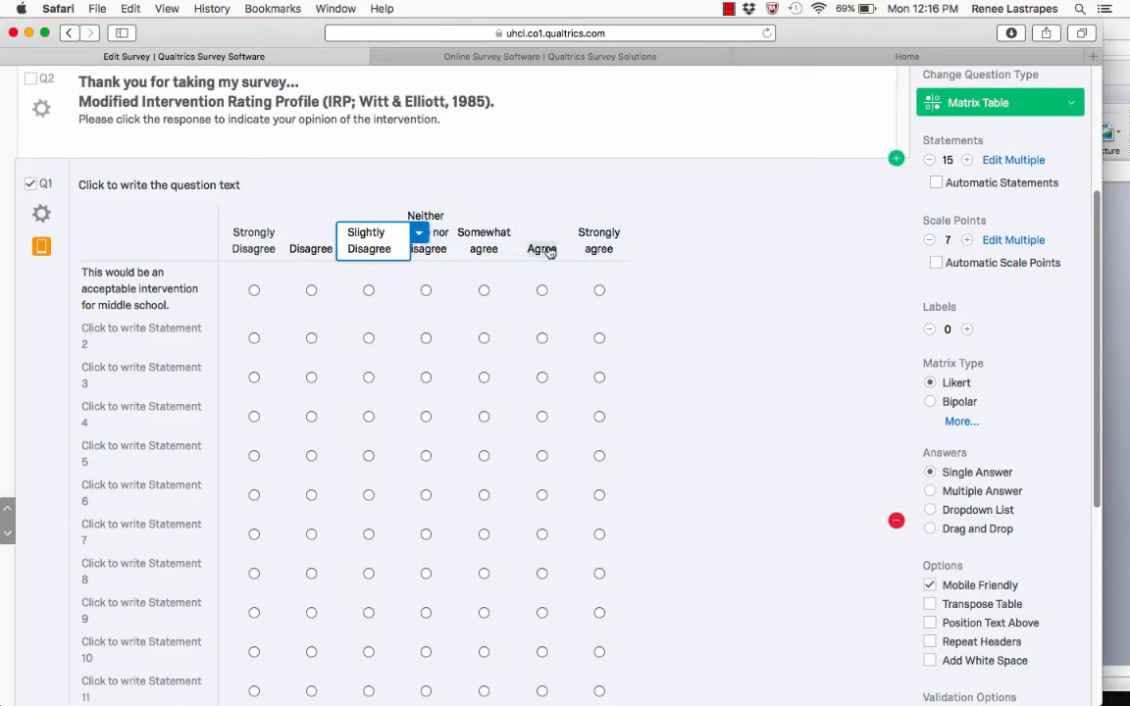
Step: Replace the "Neither agree nor disagree" scale point in Q1 with "Slightly Agree" copied from the Word questionnaire
{"action": "left_click", "coordinate": [1120, 304]}
{"action": "left_click_drag", "start_coordinate": [837, 331], "coordinate": [834, 286]}
{"action": "key", "text": "super+c"}
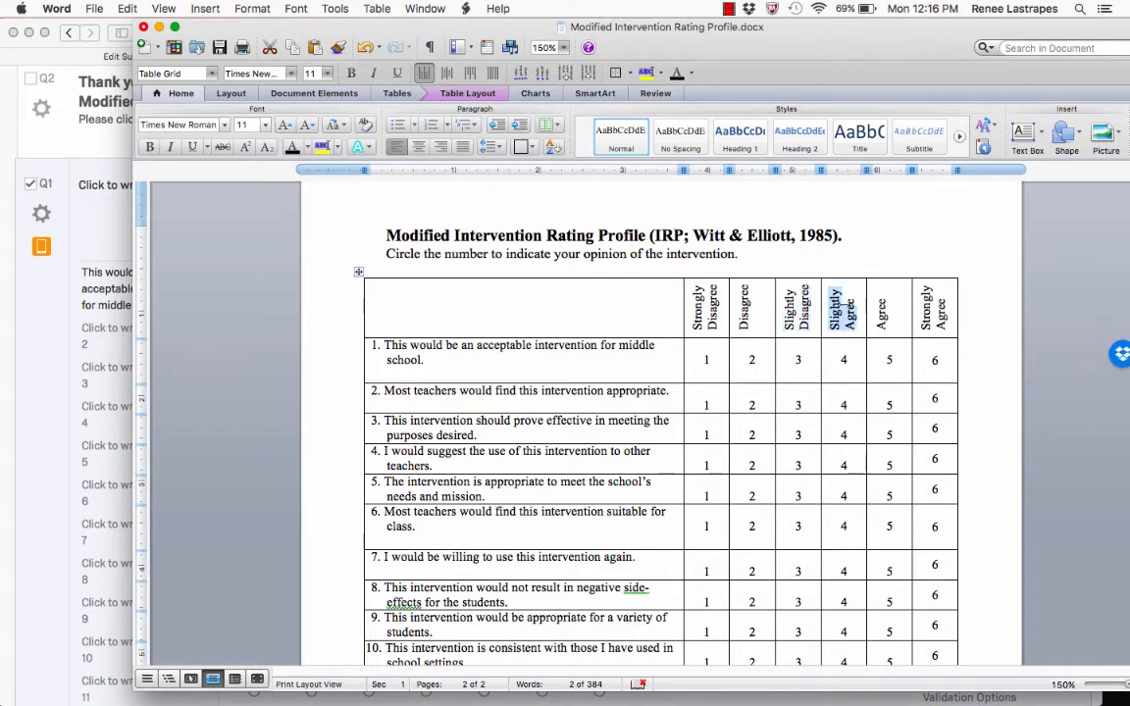
{"action": "left_click", "coordinate": [116, 233]}
{"action": "left_click", "coordinate": [431, 247]}
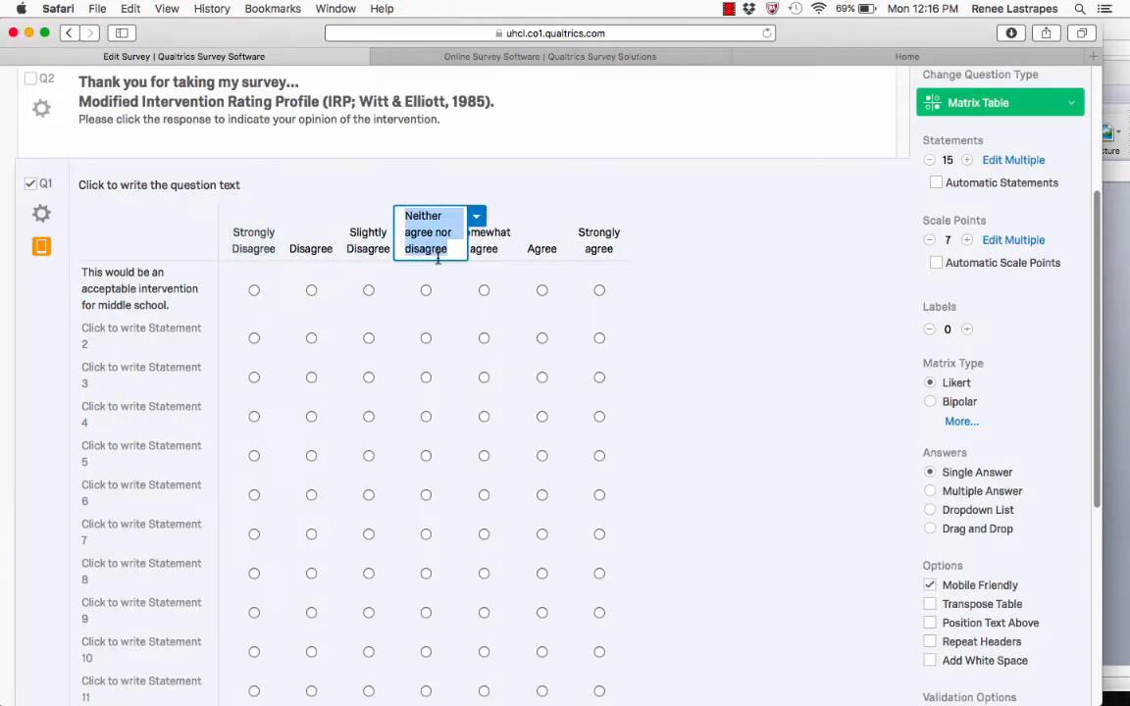
{"action": "key", "text": "super+v"}
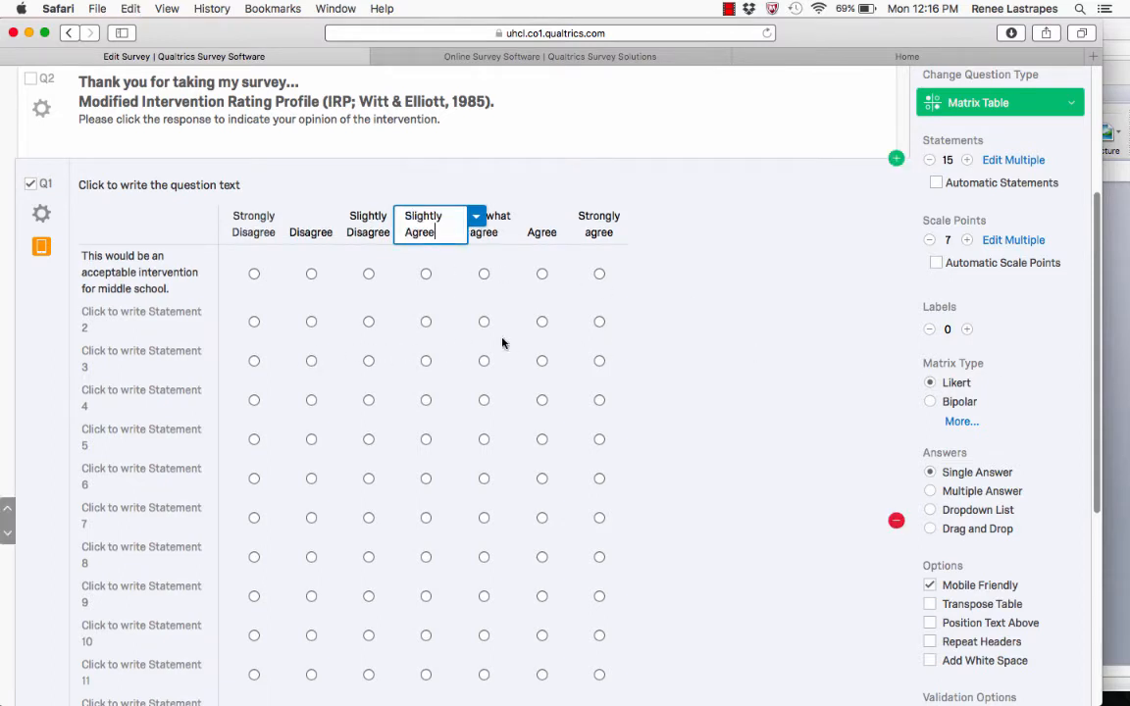
Step: Reduce Q1 to 6 scale points and relabel the fifth one "Agree", copied from the Word questionnaire
{"action": "left_click", "coordinate": [931, 243]}
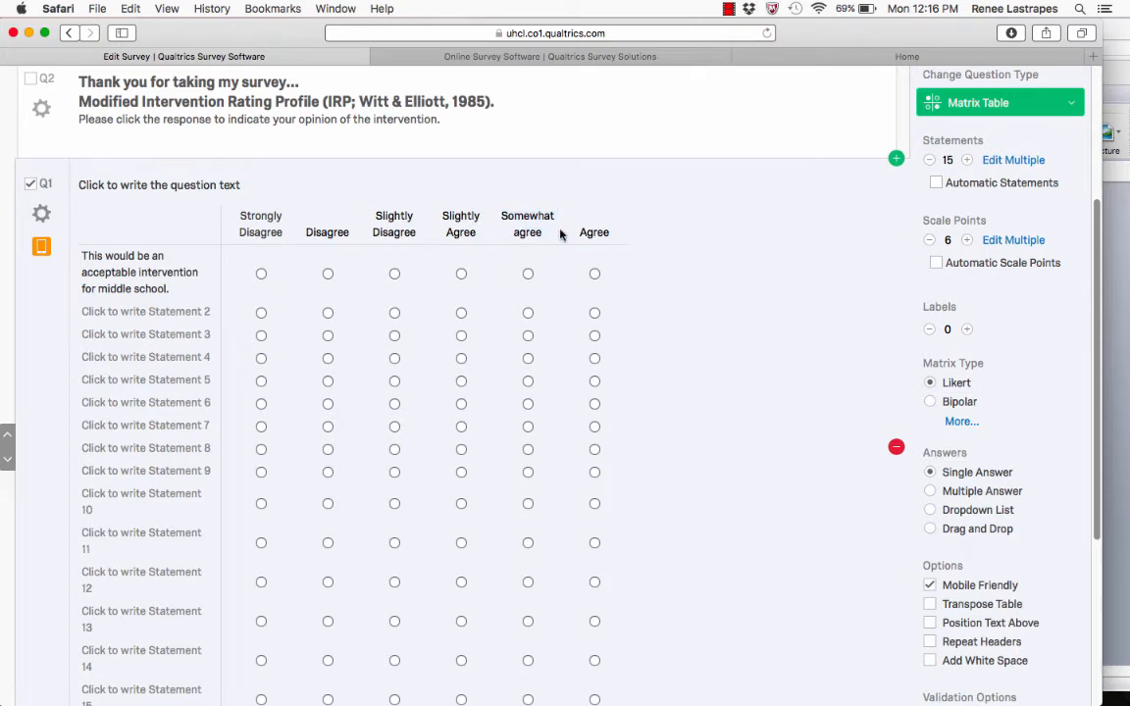
{"action": "left_click", "coordinate": [1119, 303]}
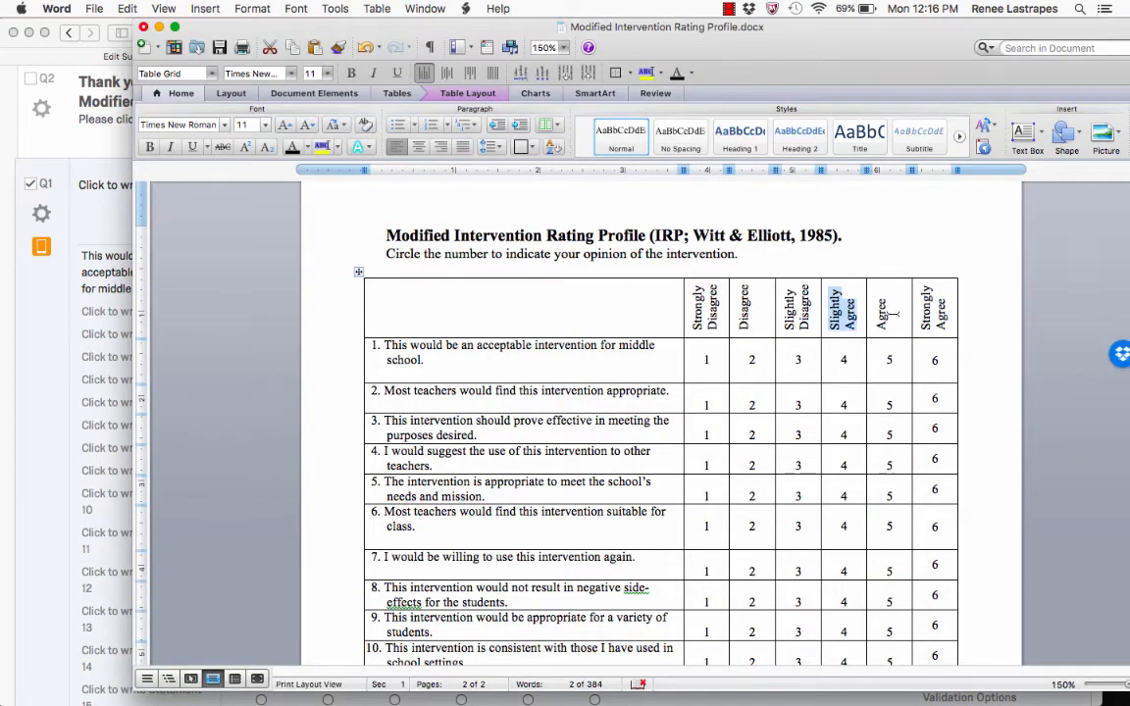
{"action": "left_click_drag", "start_coordinate": [879, 324], "coordinate": [879, 291]}
{"action": "key", "text": "ctrl+c"}
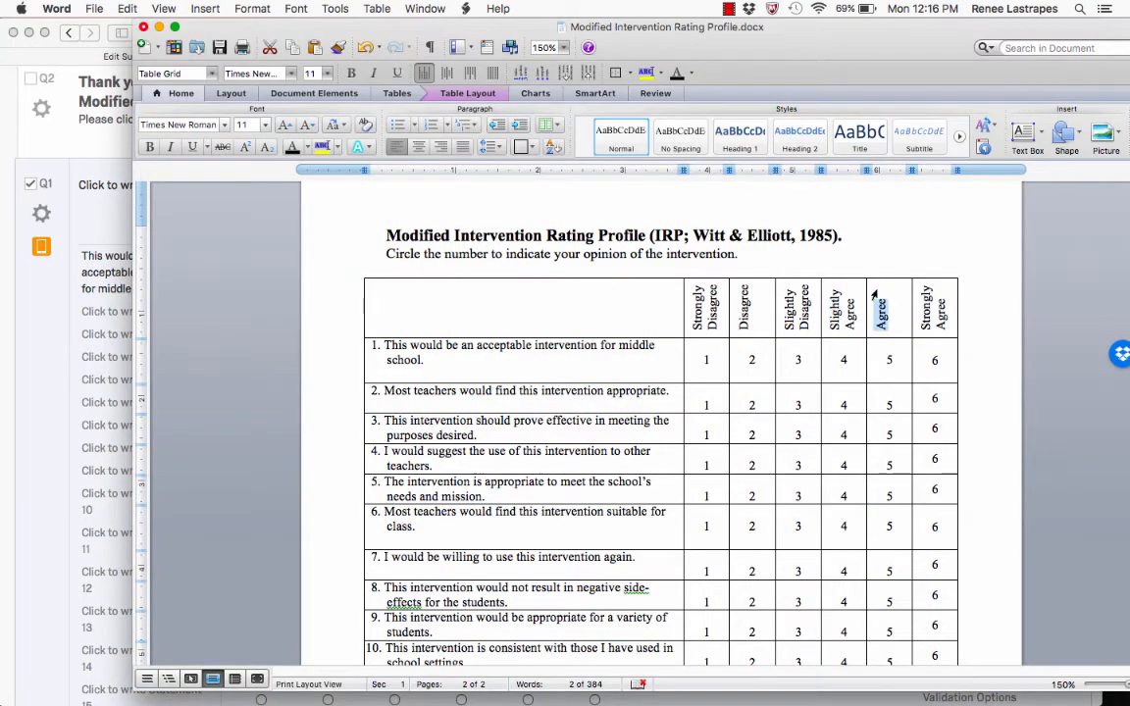
{"action": "left_click", "coordinate": [79, 204]}
{"action": "left_click", "coordinate": [527, 224]}
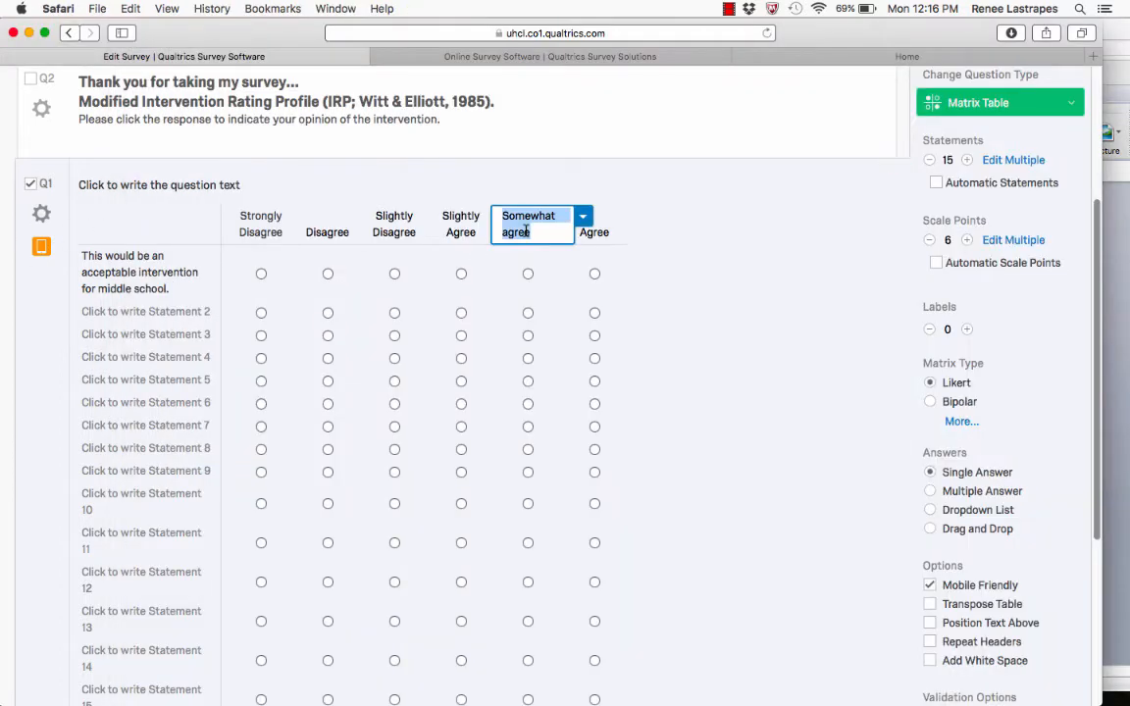
{"action": "key", "text": "ctrl+v"}
Step: Relabel Q1's last scale point "Strongly Agree" with the heading copied from the Word questionnaire
{"action": "left_click", "coordinate": [591, 234]}
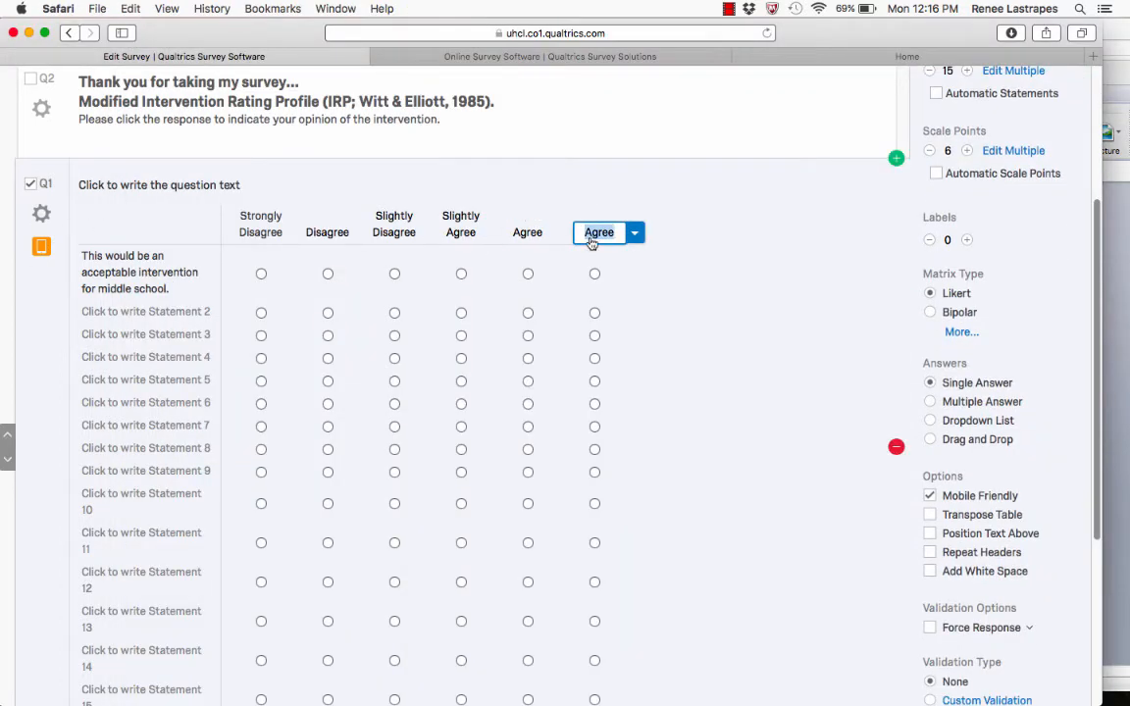
{"action": "left_click", "coordinate": [1109, 305]}
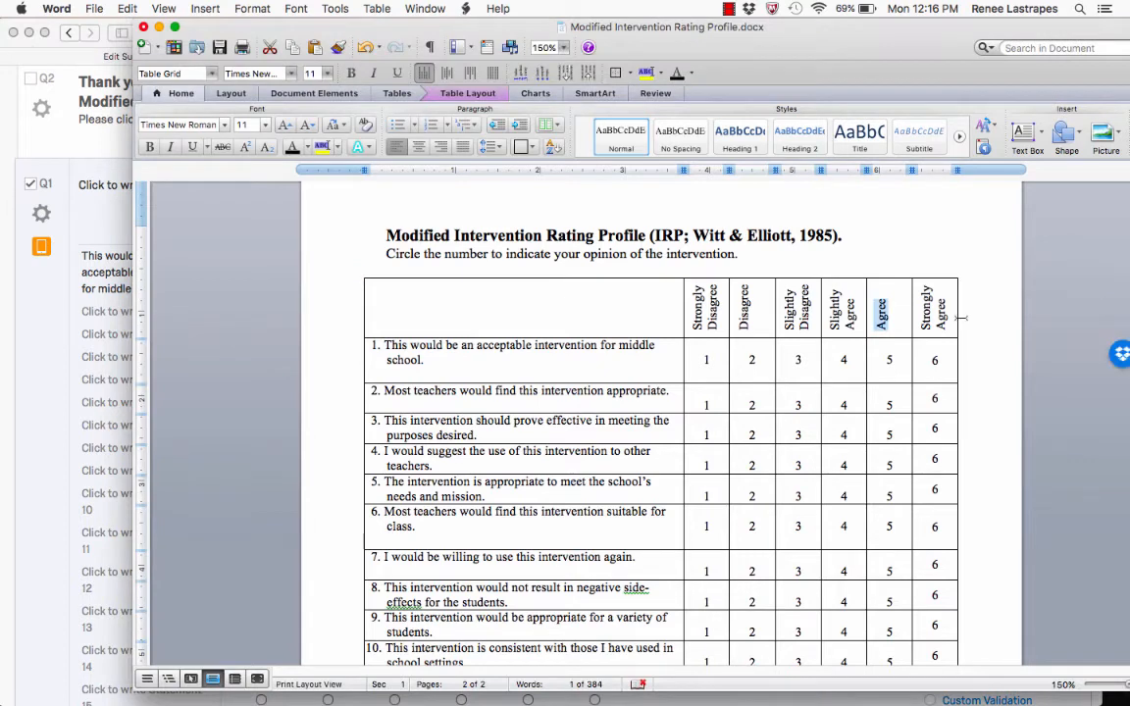
{"action": "left_click_drag", "start_coordinate": [928, 330], "coordinate": [942, 289]}
{"action": "key", "text": "super+c"}
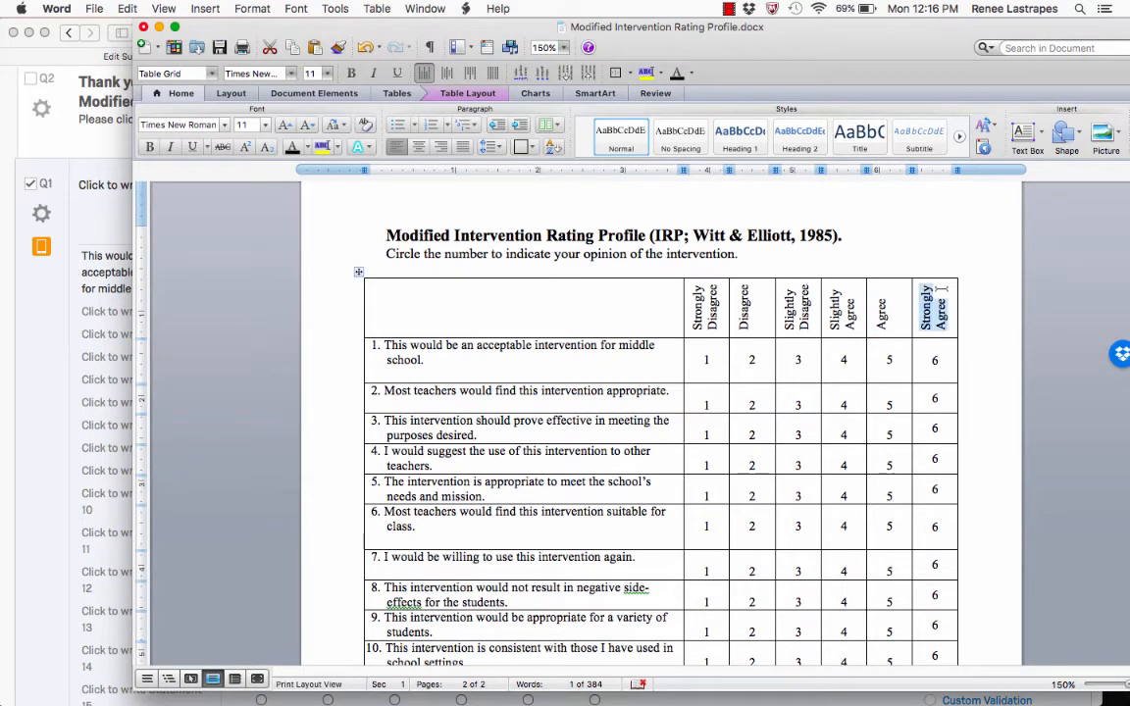
{"action": "left_click", "coordinate": [67, 191]}
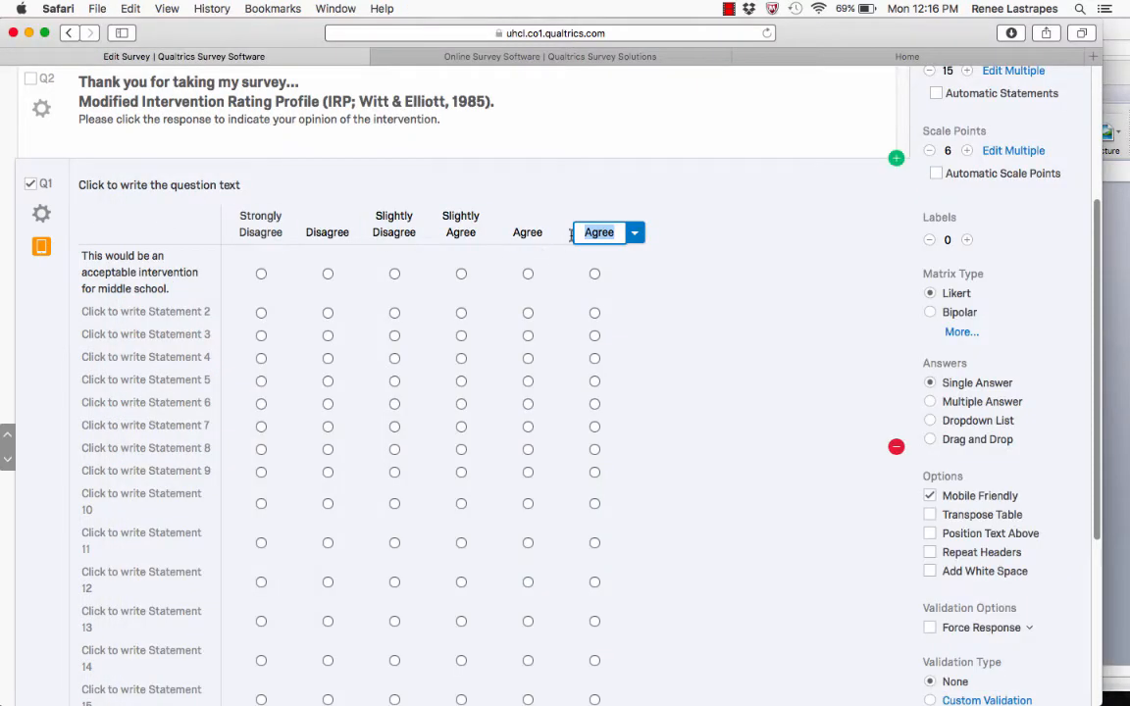
{"action": "key", "text": "super+v"}
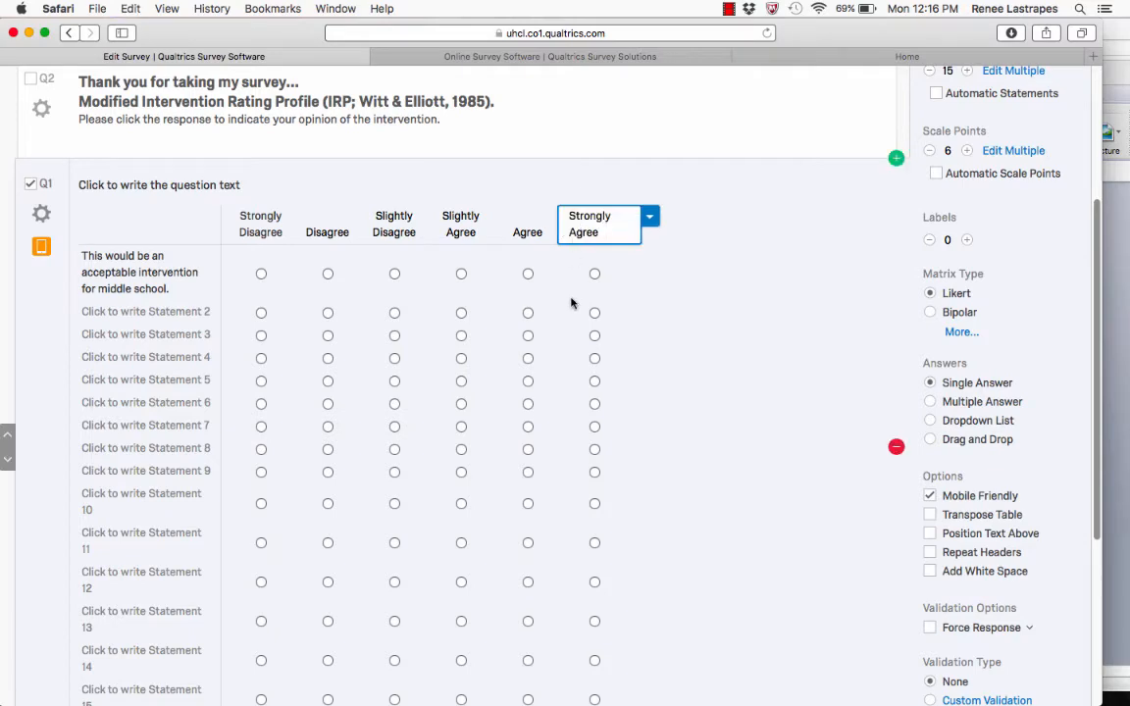
Step: Replace Q1's Statement 2 with "Most teachers would find this intervention appropriate." copied from the Word questionnaire
{"action": "left_click", "coordinate": [1116, 315]}
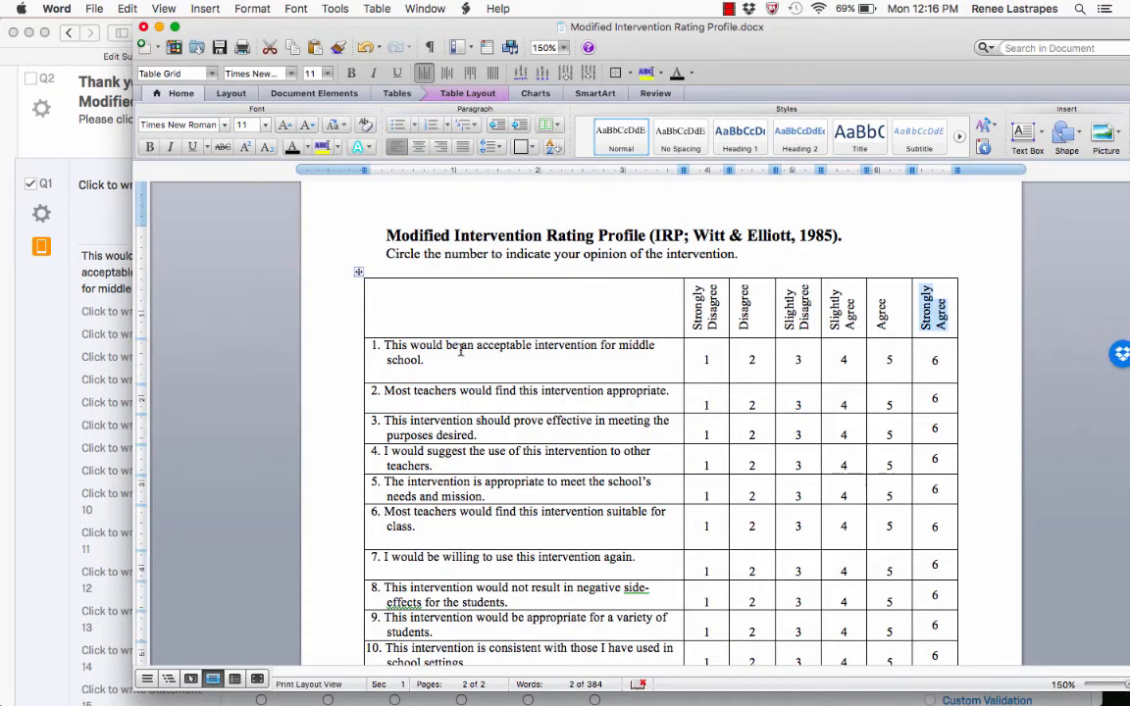
{"action": "left_click_drag", "start_coordinate": [384, 392], "coordinate": [672, 391]}
{"action": "key", "text": "super+c"}
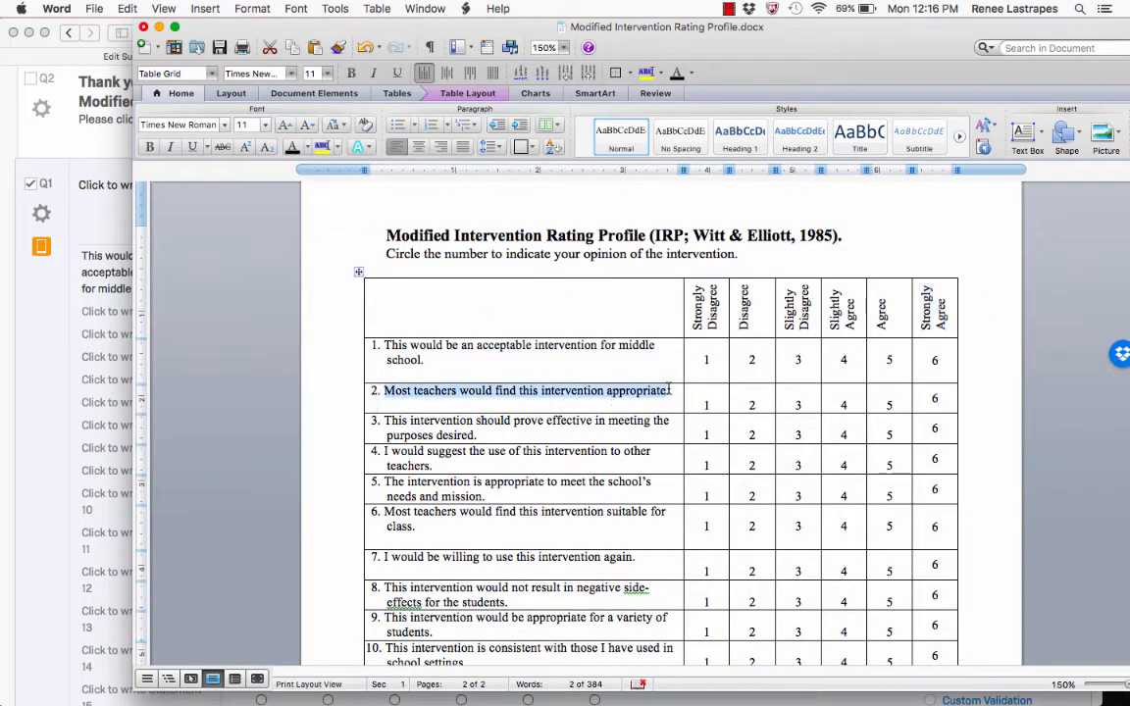
{"action": "left_click", "coordinate": [5, 265]}
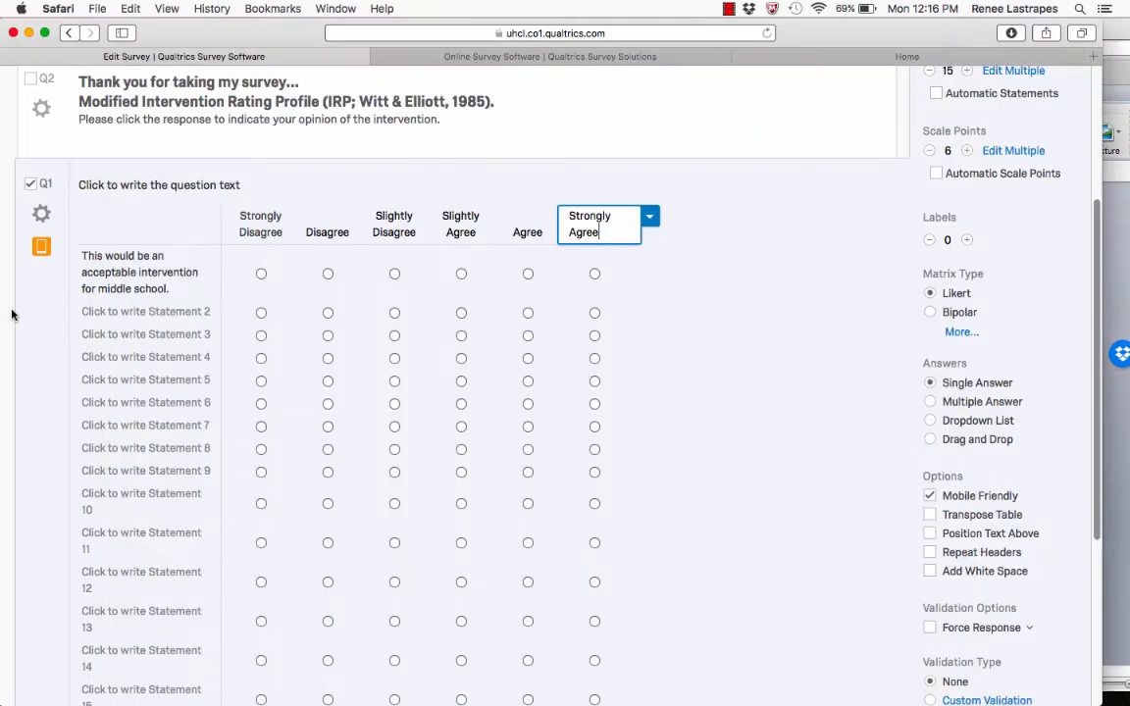
{"action": "left_click", "coordinate": [124, 311]}
{"action": "key", "text": "super+v"}
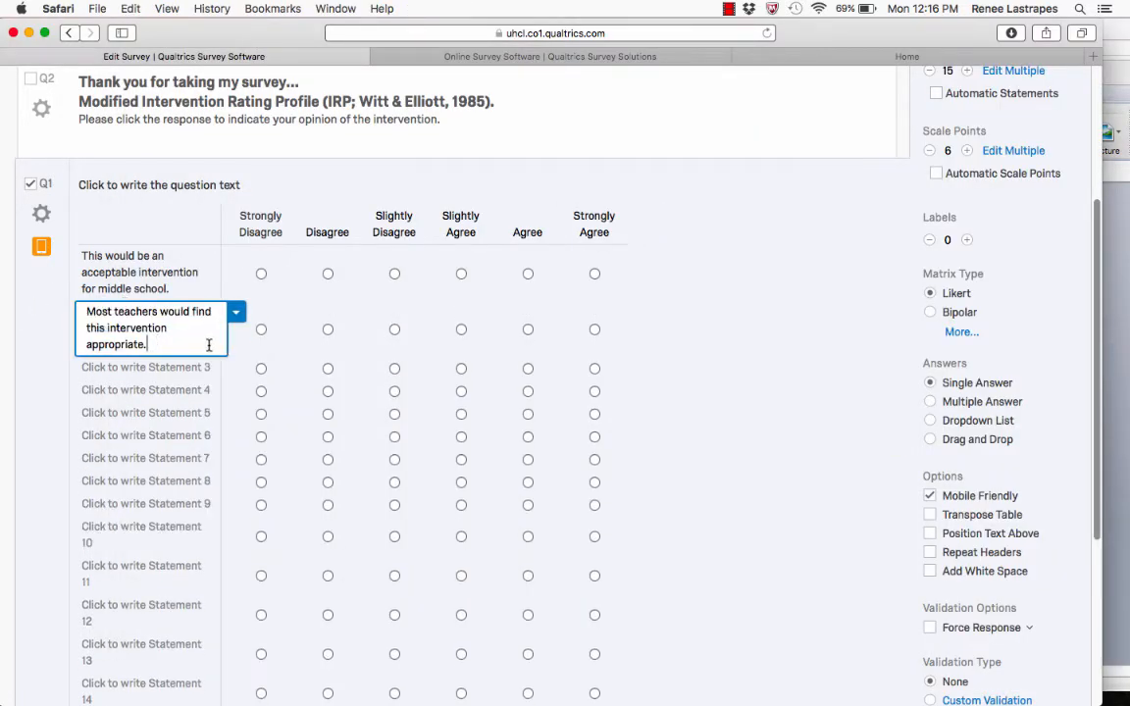
Step: Open Q2's introduction text in the Rich Content Editor, view the available fonts, and return to the survey to review its layout
{"action": "left_click", "coordinate": [163, 284]}
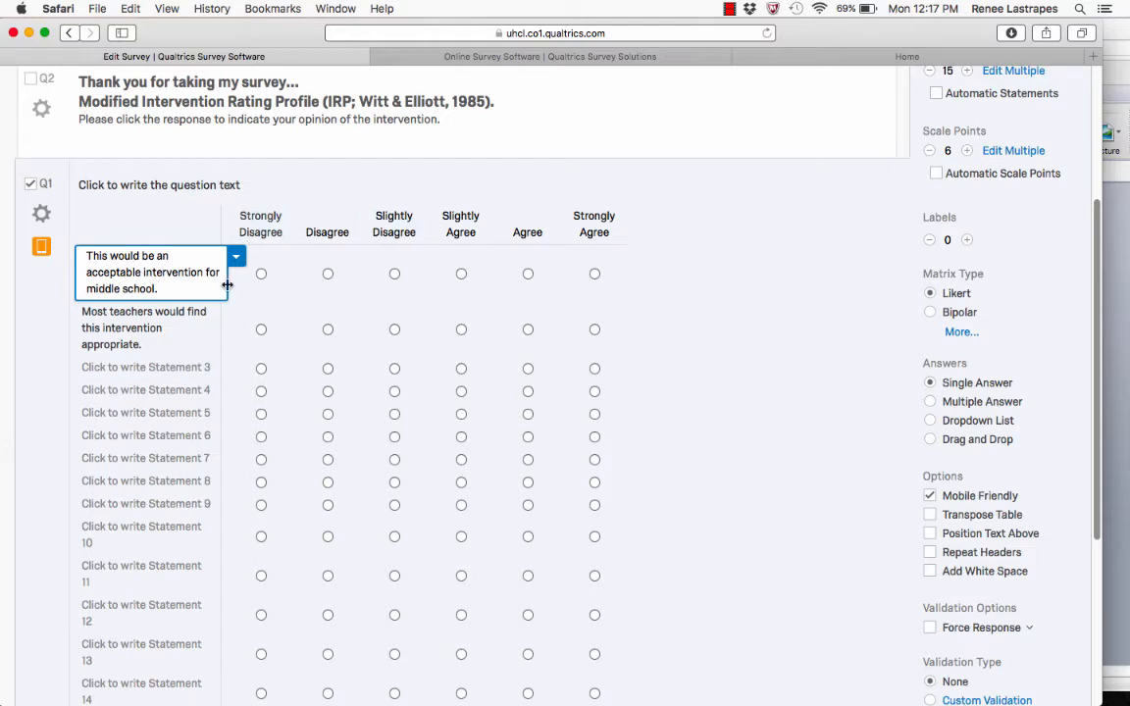
{"action": "scroll", "coordinate": [235, 512], "scroll_direction": "up", "scroll_amount": 3}
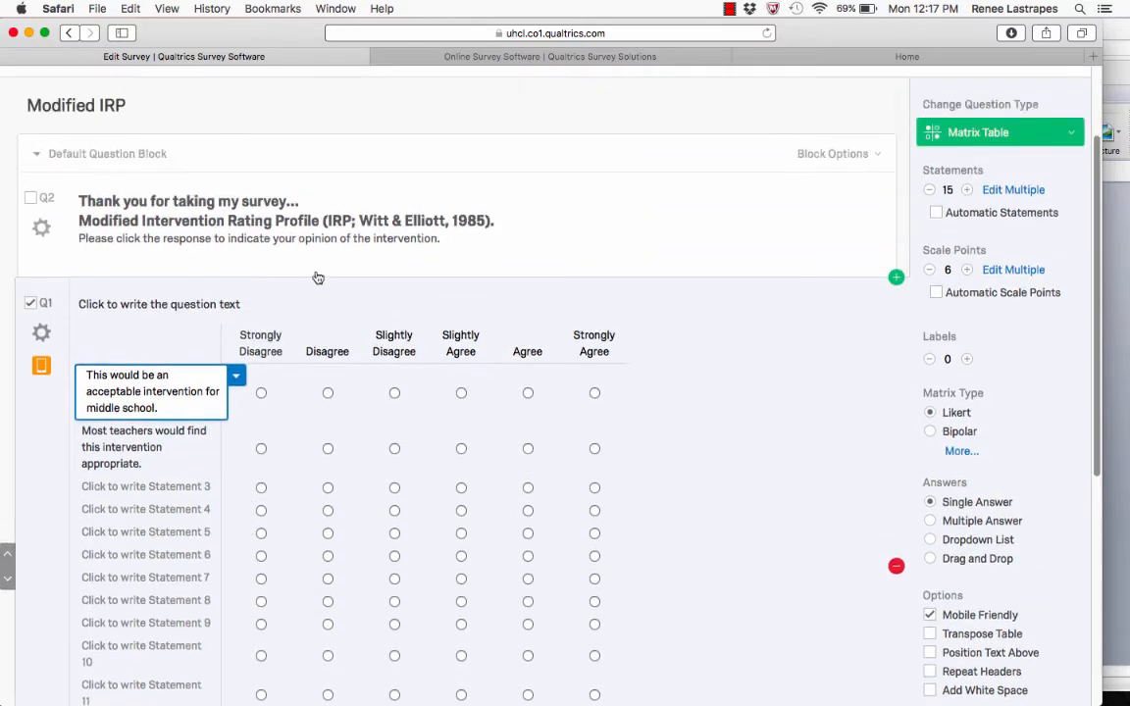
{"action": "left_click", "coordinate": [303, 244]}
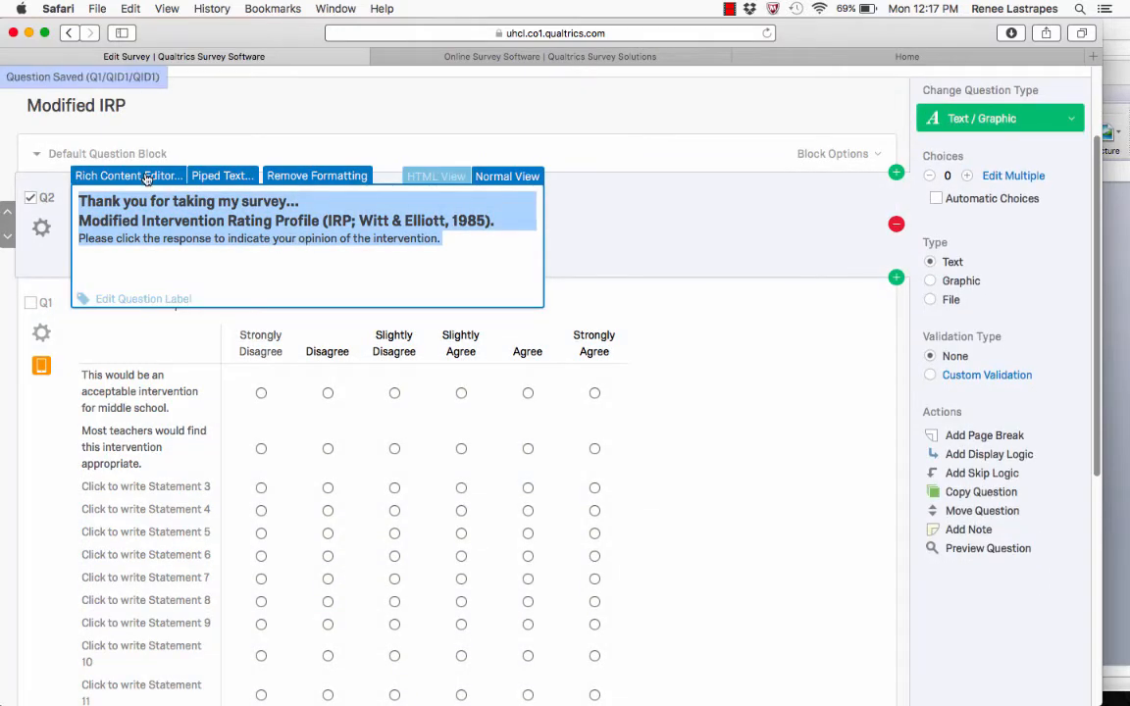
{"action": "left_click", "coordinate": [145, 176]}
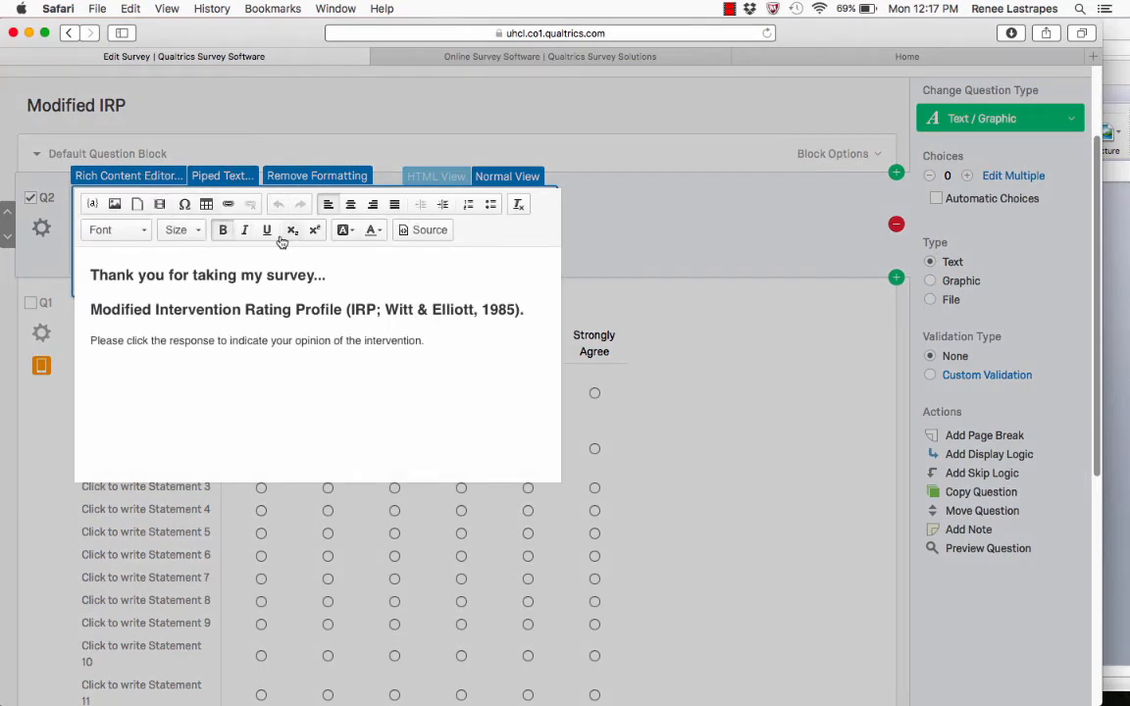
{"action": "left_click", "coordinate": [139, 233]}
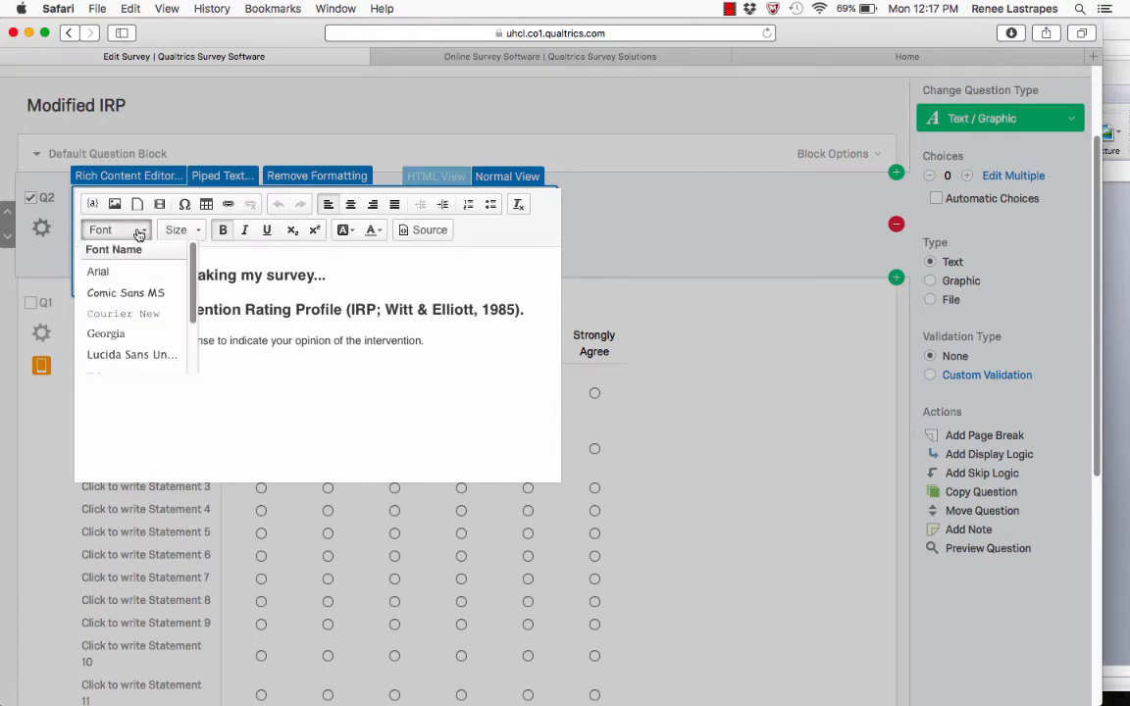
{"action": "left_click", "coordinate": [480, 254]}
{"action": "left_click", "coordinate": [647, 255]}
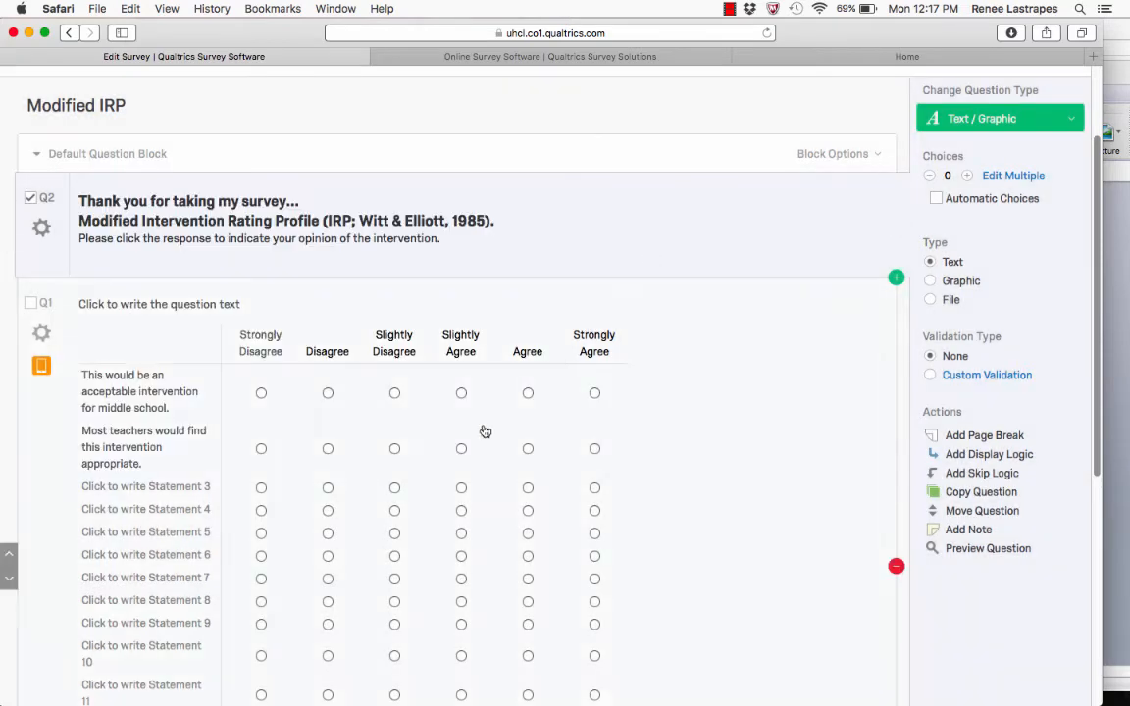
{"action": "scroll", "coordinate": [524, 408], "scroll_direction": "up", "scroll_amount": 3}
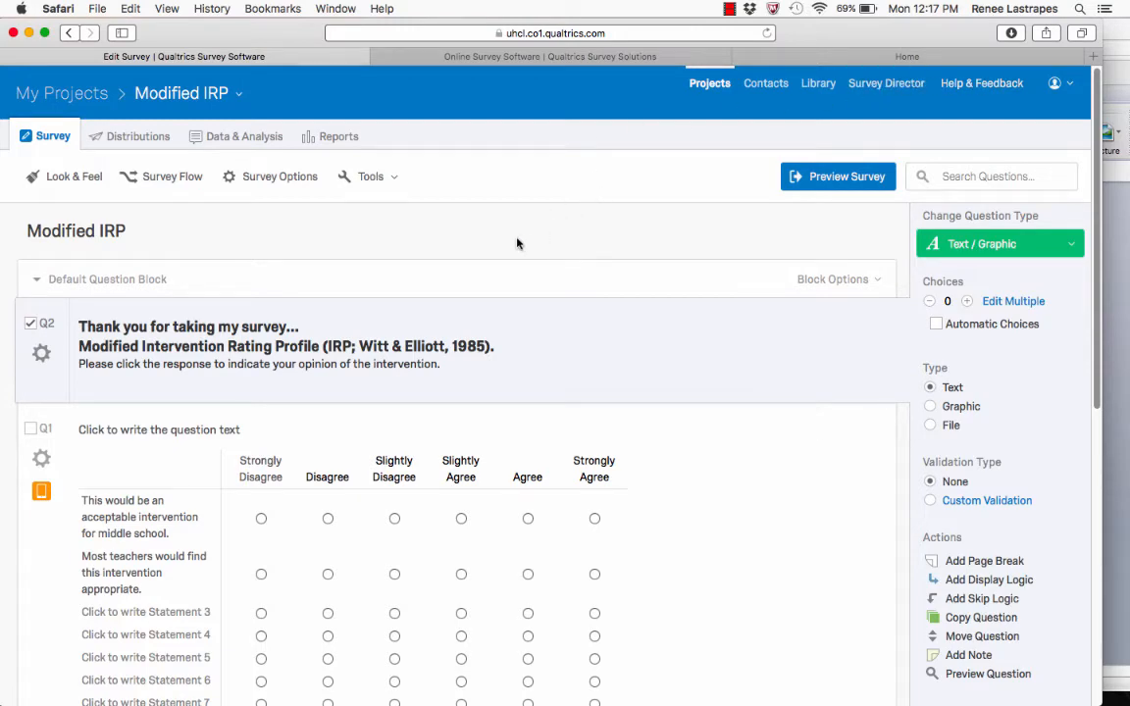
{"action": "scroll", "coordinate": [613, 270], "scroll_direction": "down", "scroll_amount": 4}
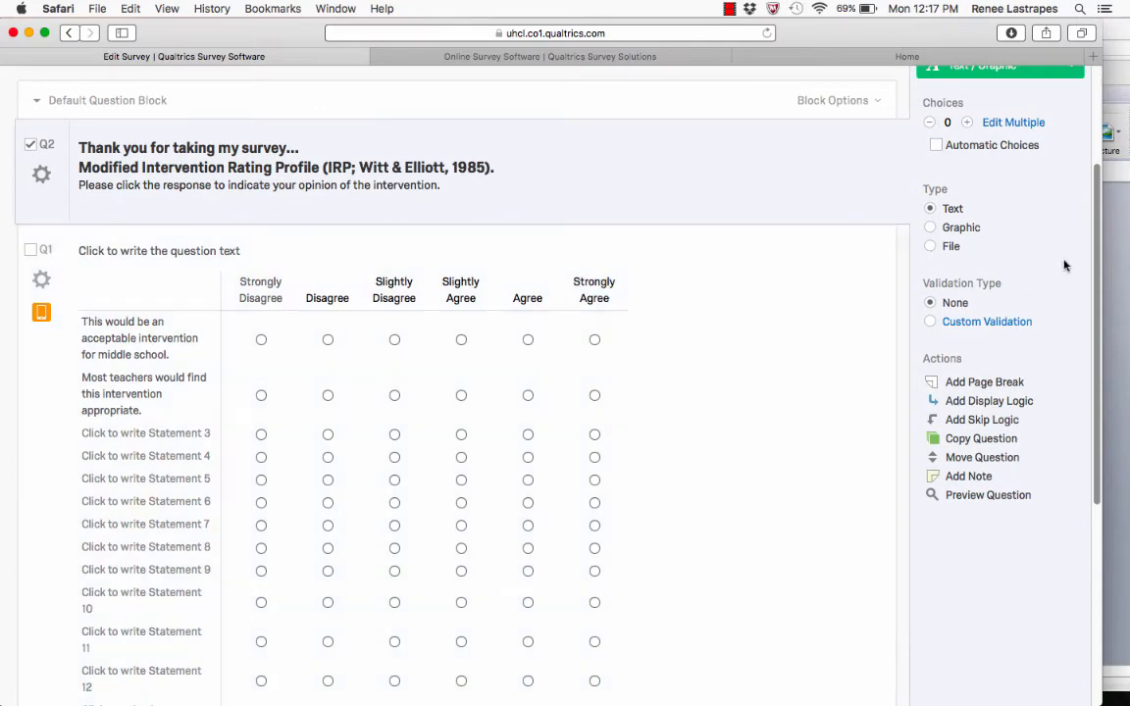
Step: Replace Q1's Statement 3 with "This intervention should prove effective in meeting the purposes desired." copied from the Word questionnaire
{"action": "left_click", "coordinate": [1124, 261]}
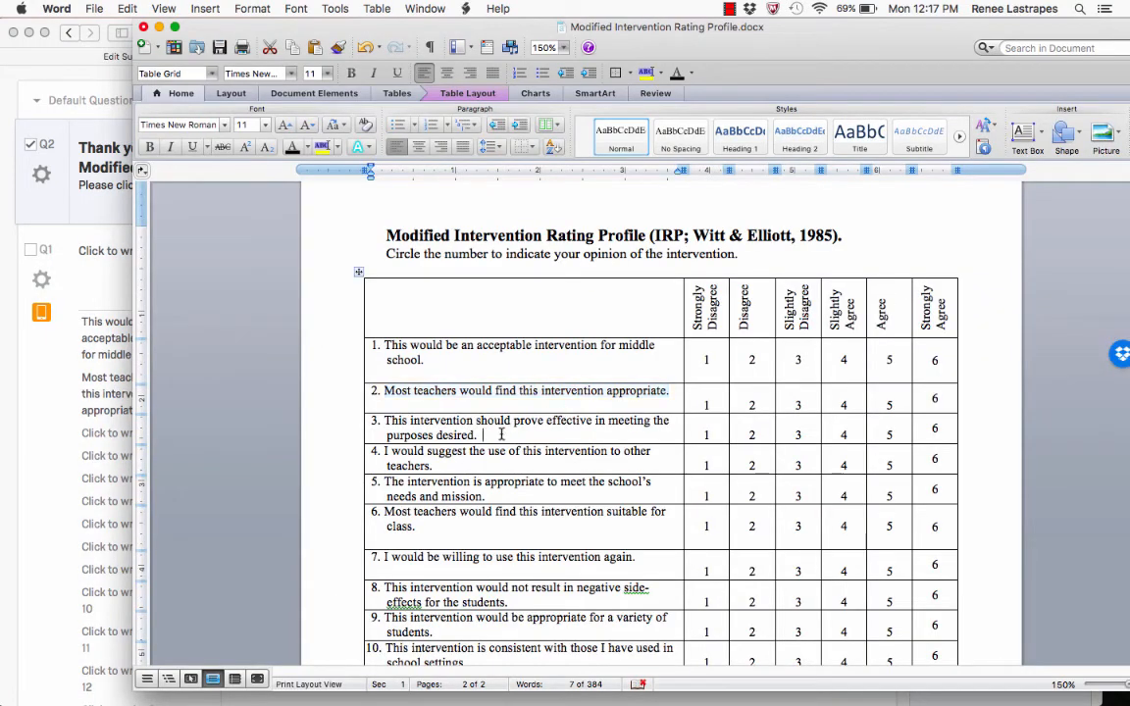
{"action": "triple_click", "coordinate": [395, 421]}
{"action": "key", "text": "super+c"}
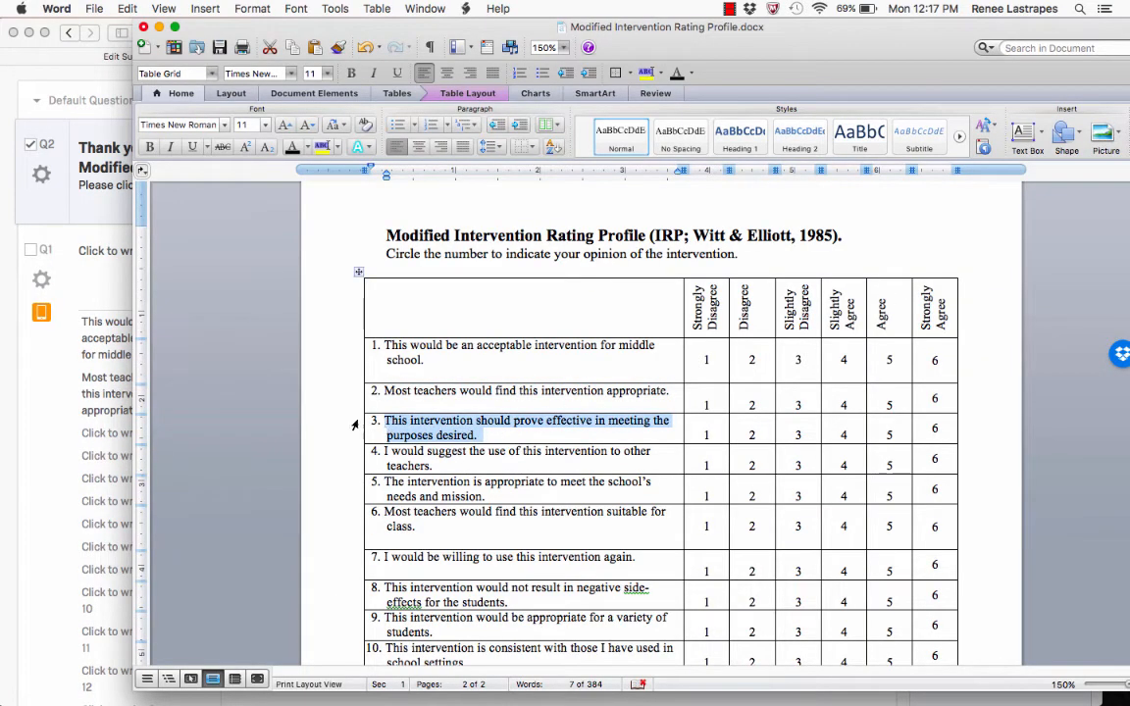
{"action": "left_click", "coordinate": [115, 444]}
{"action": "left_click", "coordinate": [110, 433]}
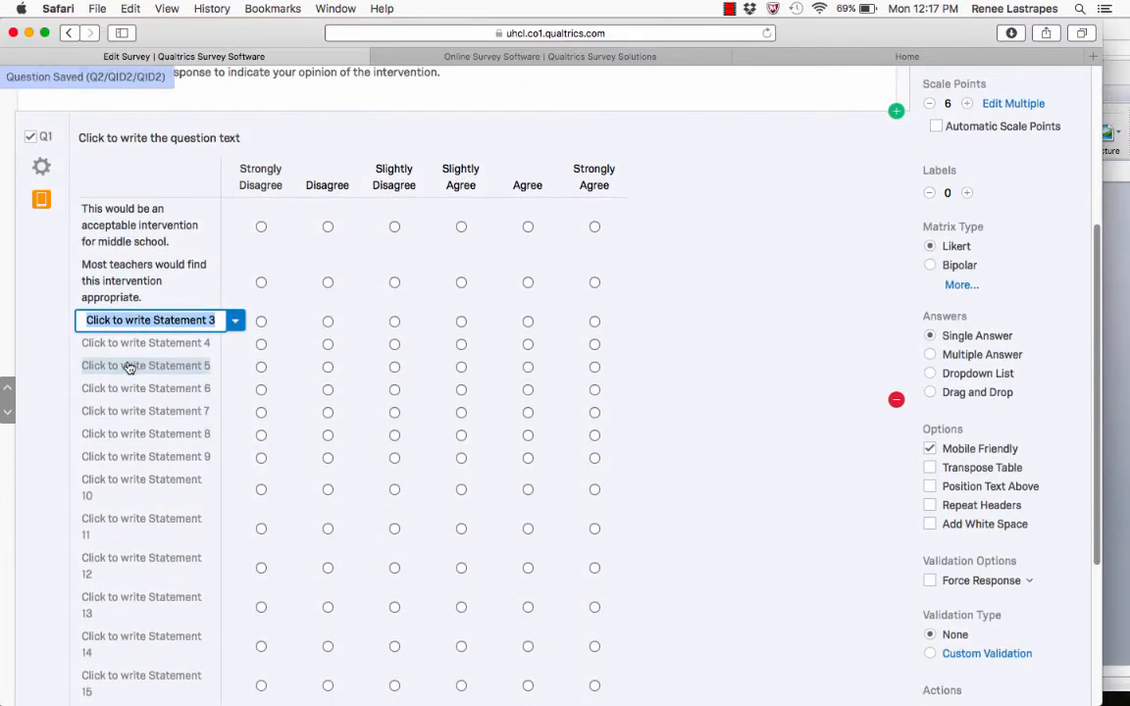
{"action": "key", "text": "super+v"}
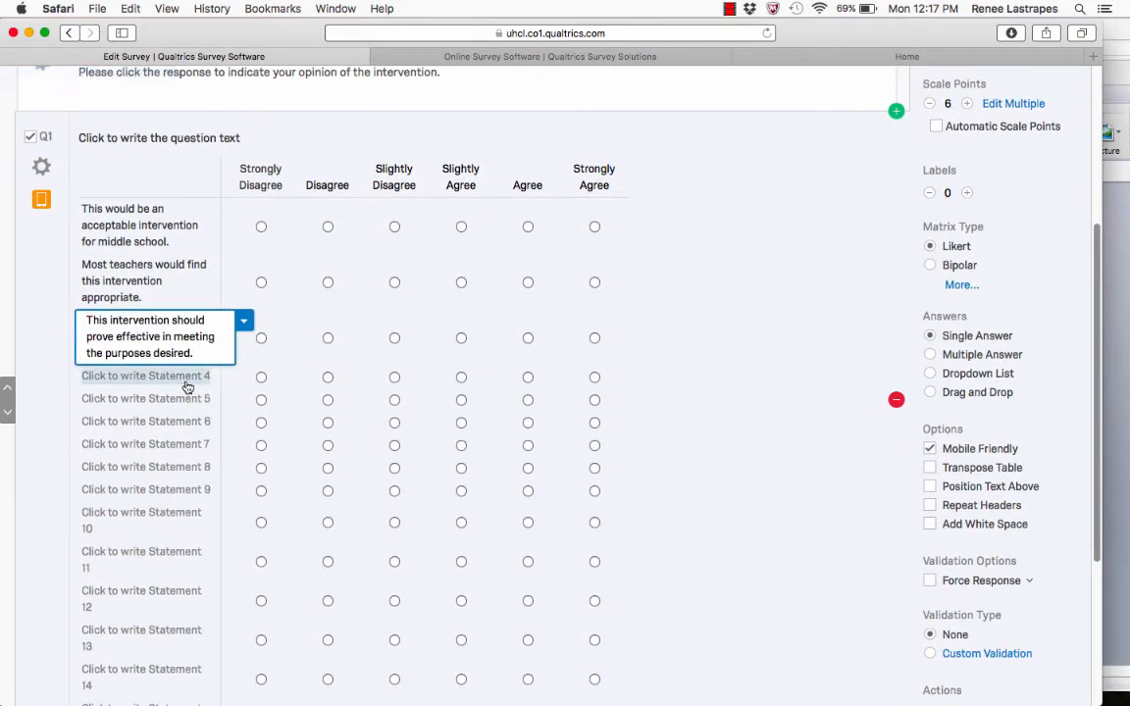
Step: Replace Q1's Statement 4 with "I would suggest the use of this intervention to other teachers." copied from the Word questionnaire
{"action": "left_click", "coordinate": [181, 377]}
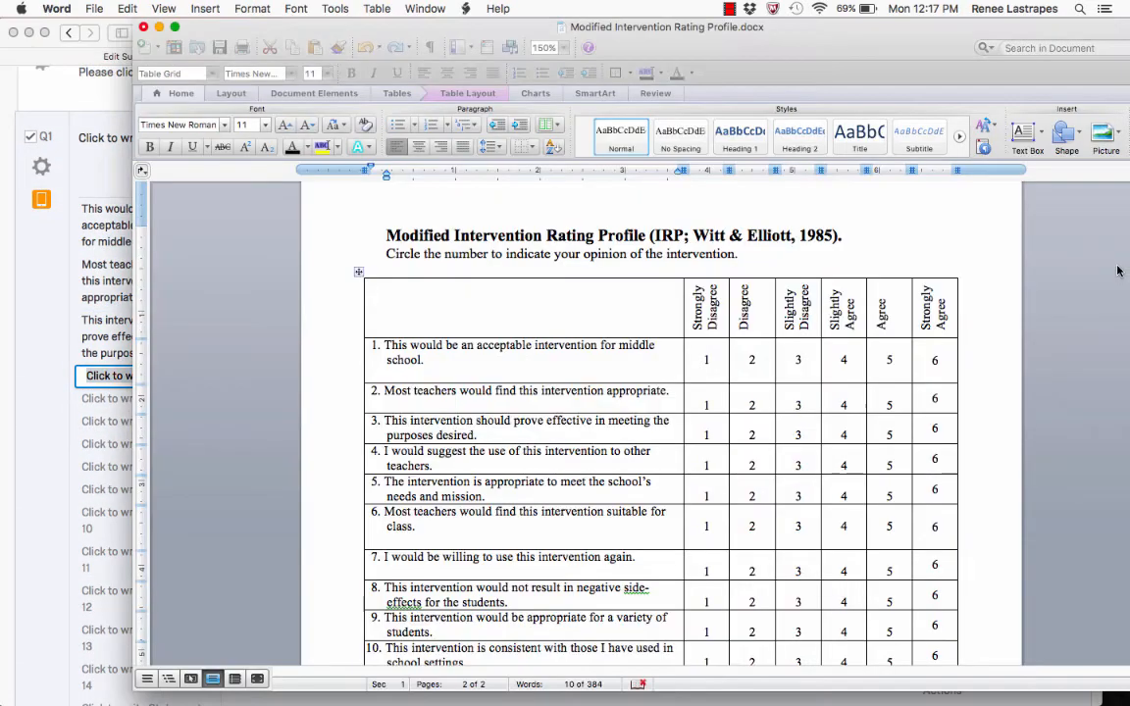
{"action": "key", "text": "super+Tab"}
{"action": "left_click_drag", "start_coordinate": [451, 467], "coordinate": [385, 453]}
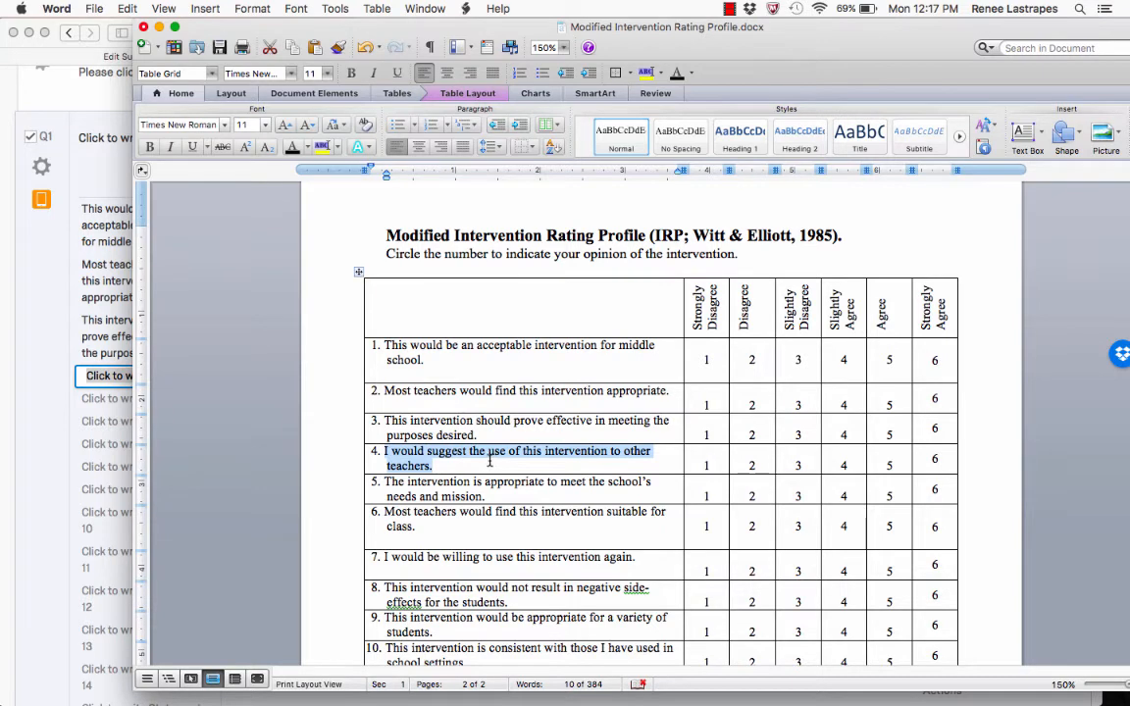
{"action": "left_click", "coordinate": [103, 382]}
{"action": "type", "text": "I would suggest the use of this intervention to other teachers."}
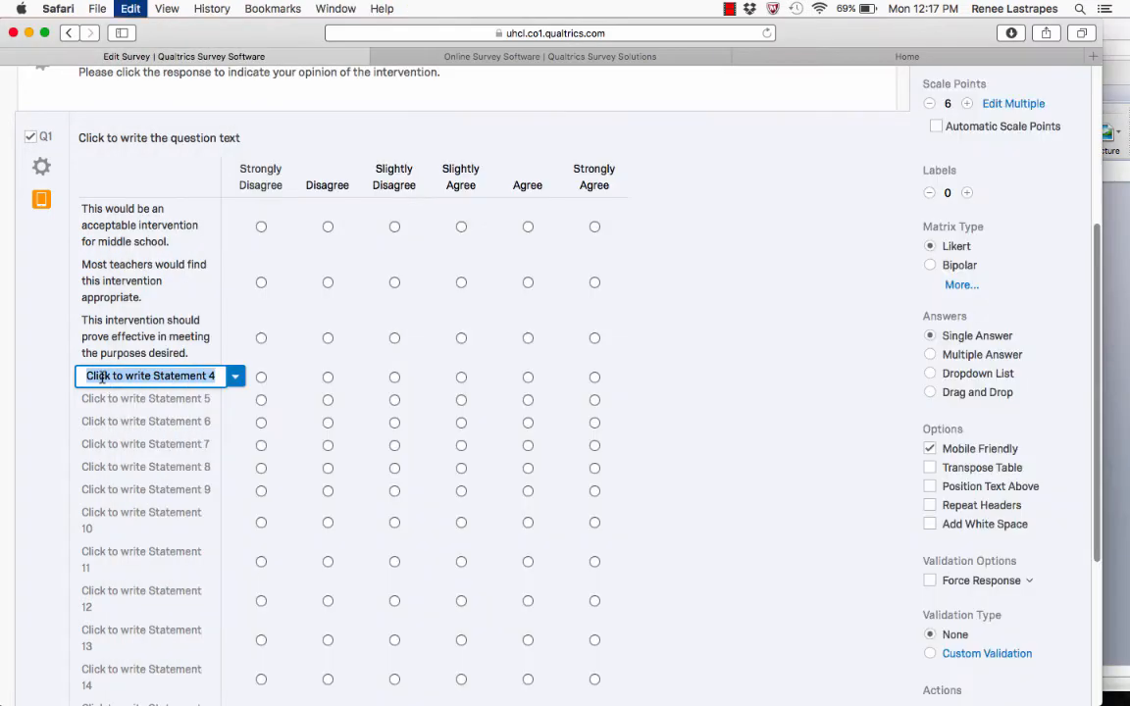
{"action": "left_click", "coordinate": [744, 456]}
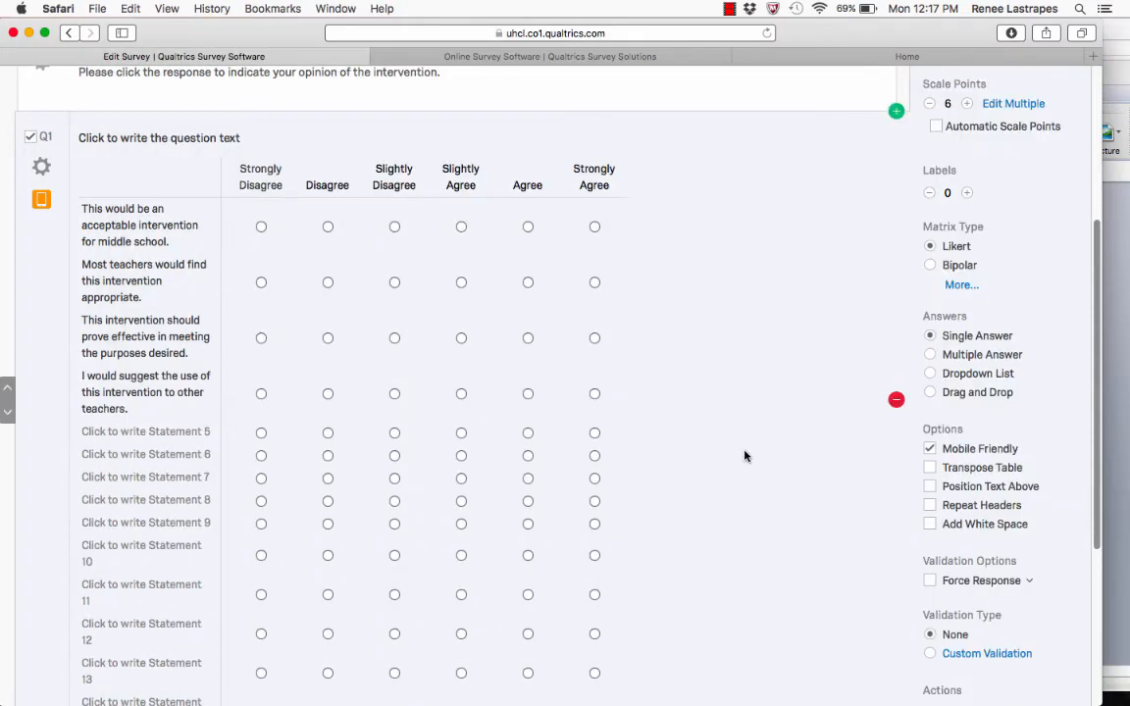
Step: Preview the survey to check its desktop and mobile layouts, and return to the survey editor
{"action": "scroll", "coordinate": [739, 452], "scroll_direction": "up", "scroll_amount": 5}
{"action": "scroll", "coordinate": [800, 241], "scroll_direction": "up", "scroll_amount": 3}
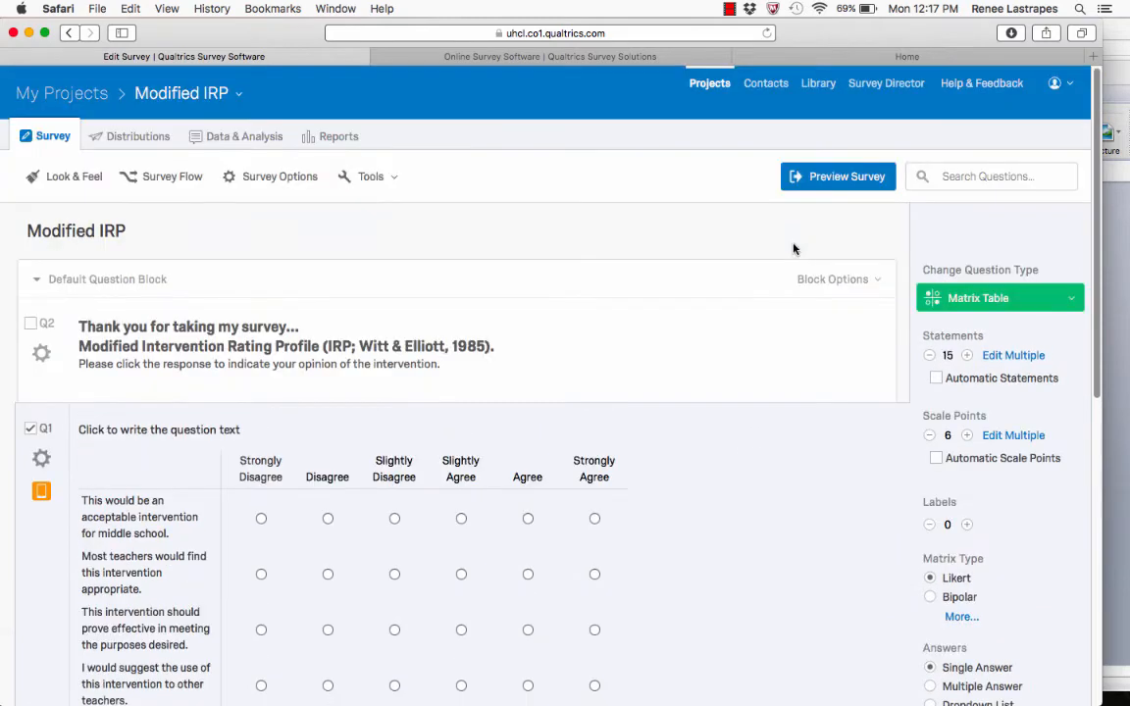
{"action": "left_click", "coordinate": [829, 179]}
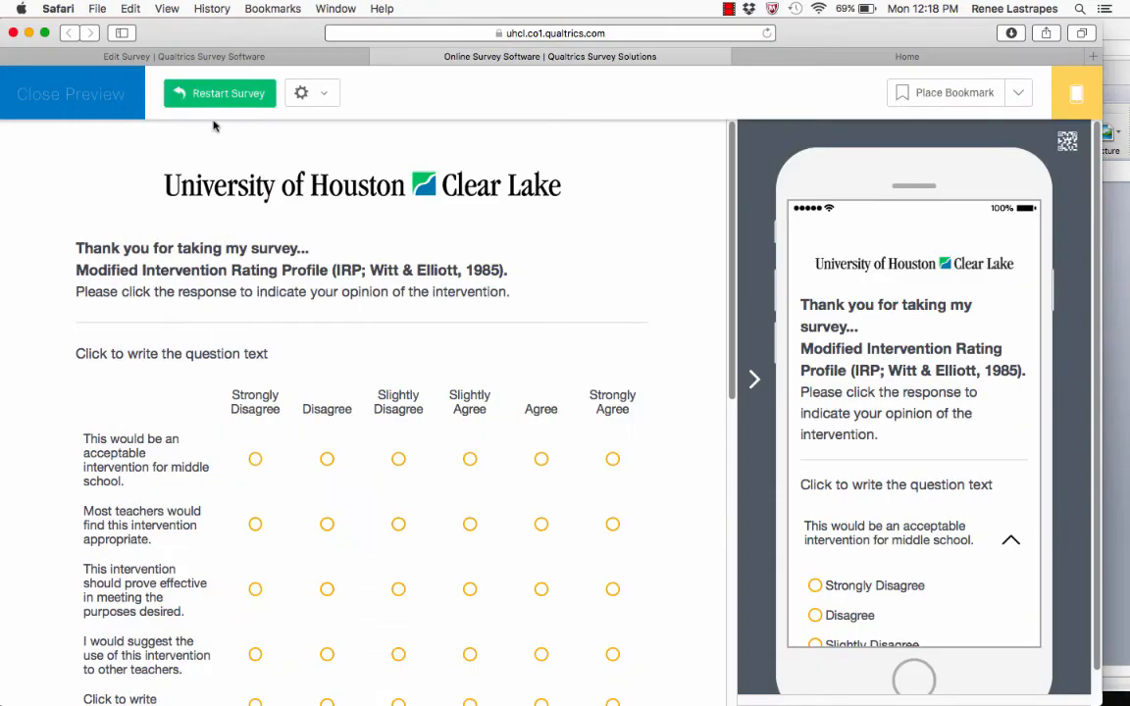
{"action": "left_click", "coordinate": [379, 57]}
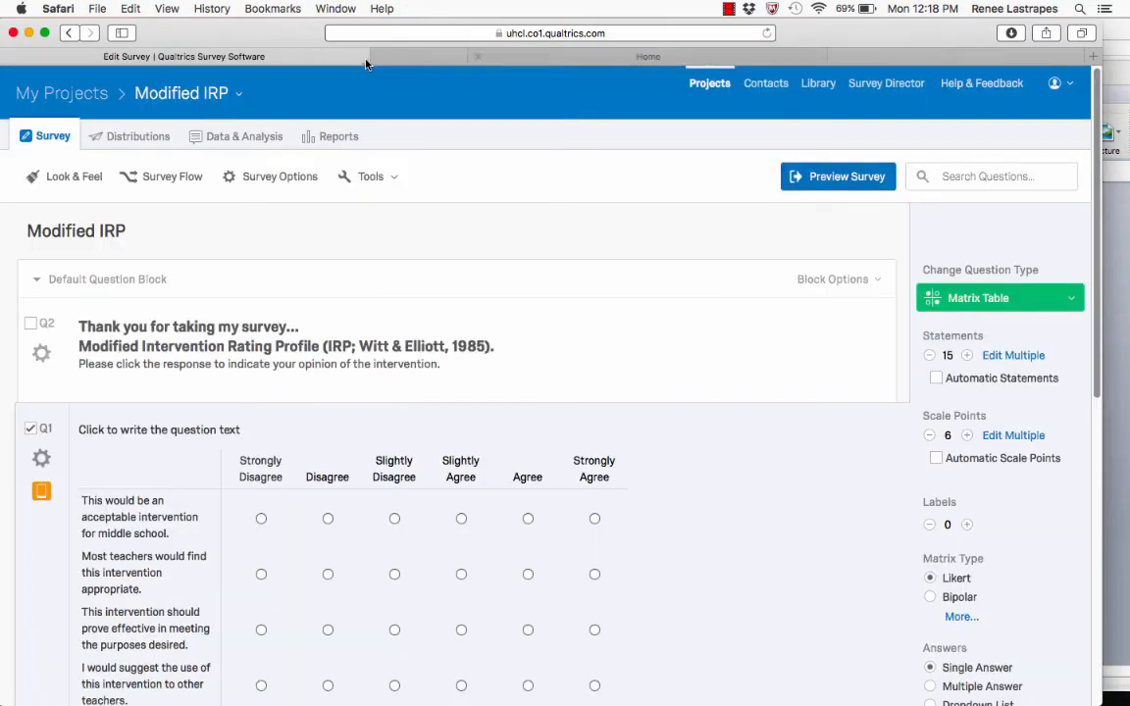
Step: Add a page break and move it between the Q2 introduction and the Q1 matrix table
{"action": "scroll", "coordinate": [881, 408], "scroll_direction": "down", "scroll_amount": 10}
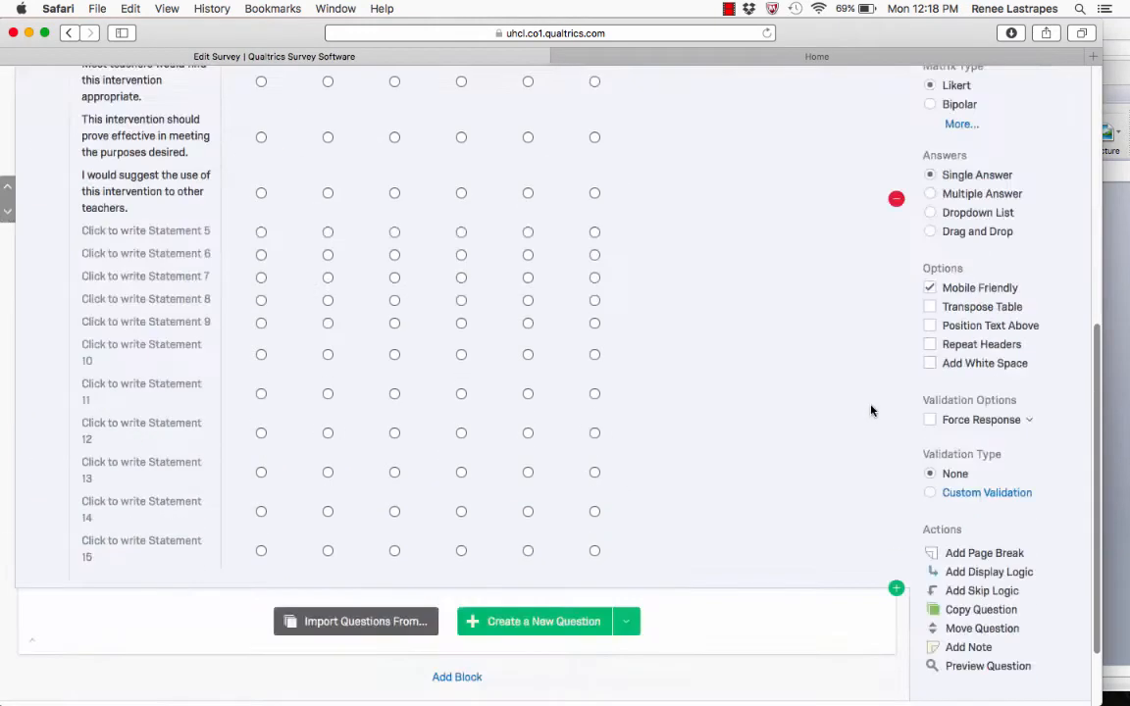
{"action": "left_click", "coordinate": [998, 555]}
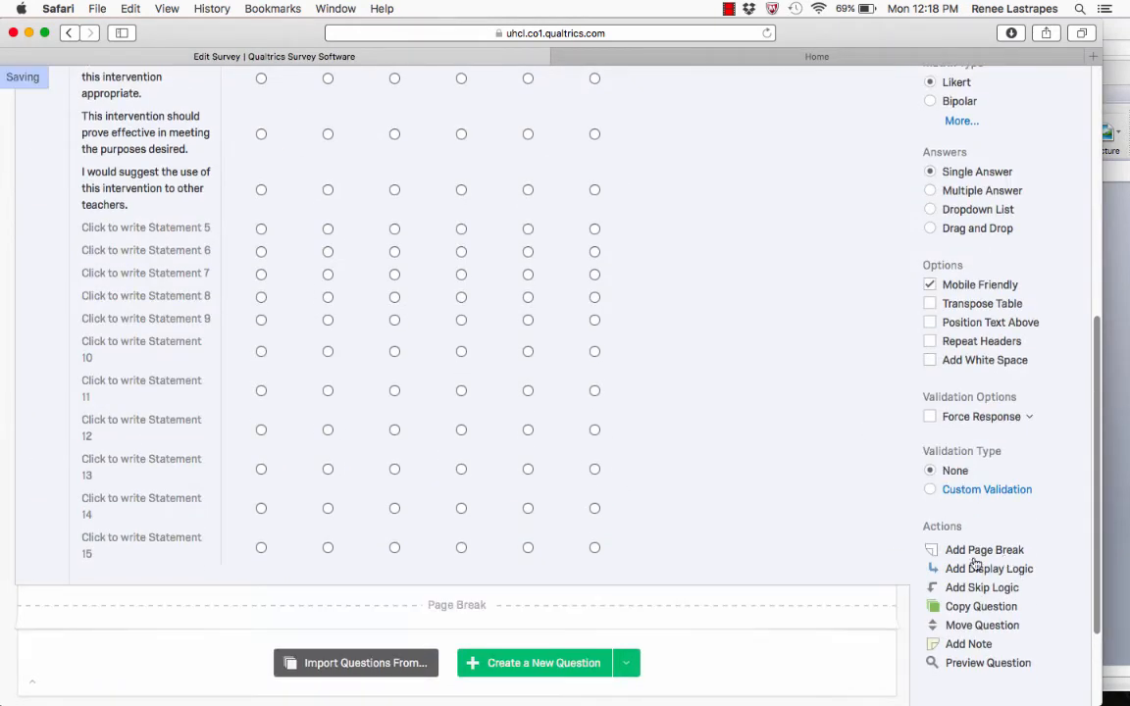
{"action": "scroll", "coordinate": [5, 610], "scroll_direction": "up", "scroll_amount": 15}
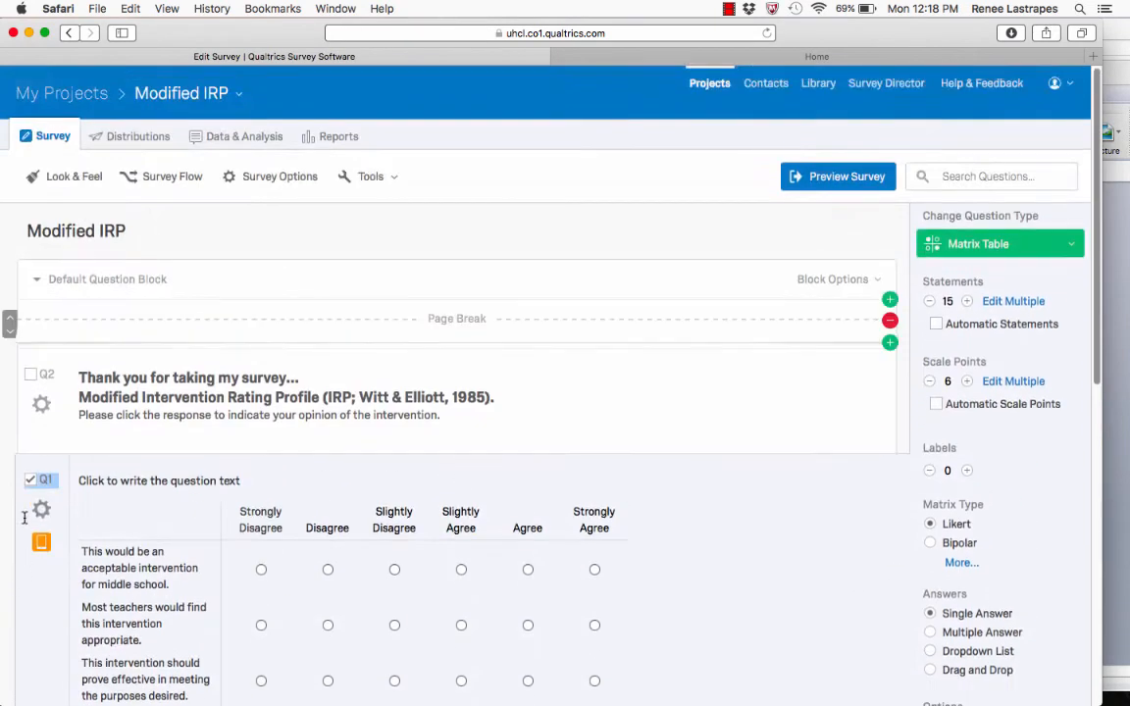
{"action": "mouse_move", "coordinate": [32, 468]}
{"action": "left_mouse_down"}
{"action": "mouse_move", "coordinate": [43, 413]}
{"action": "mouse_move", "coordinate": [20, 488]}
{"action": "left_mouse_up"}
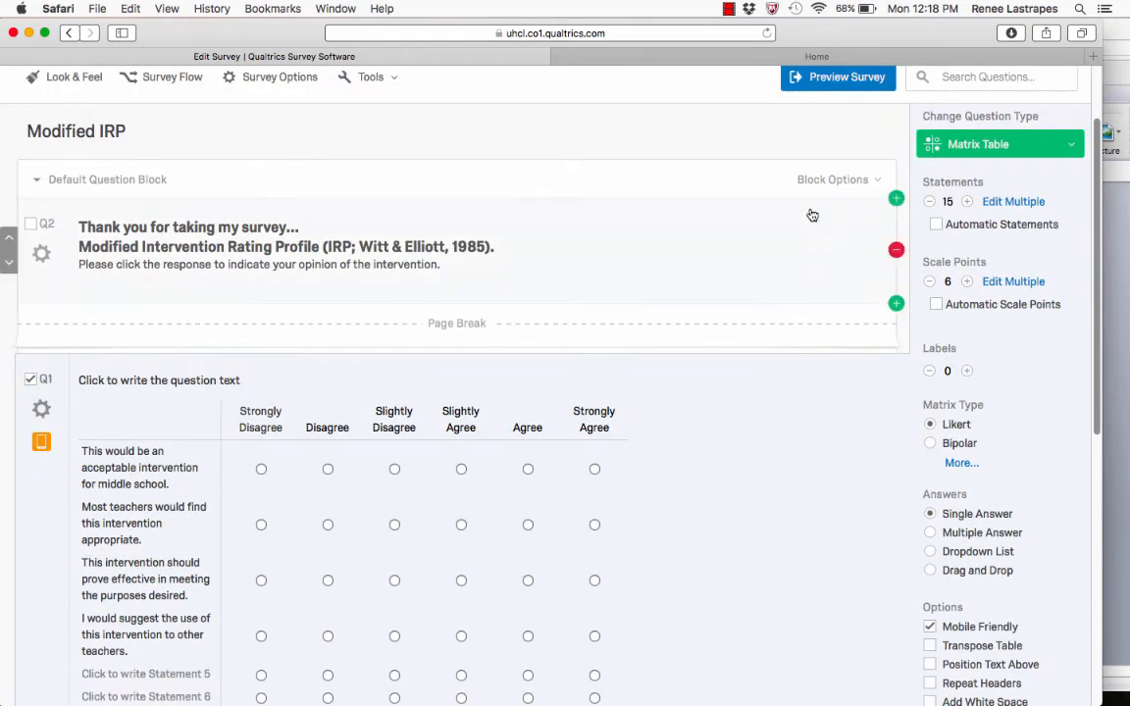
Step: Preview the survey, advance from the introduction page to the matrix page, and return to the survey editor
{"action": "scroll", "coordinate": [810, 225], "scroll_direction": "up", "scroll_amount": 3}
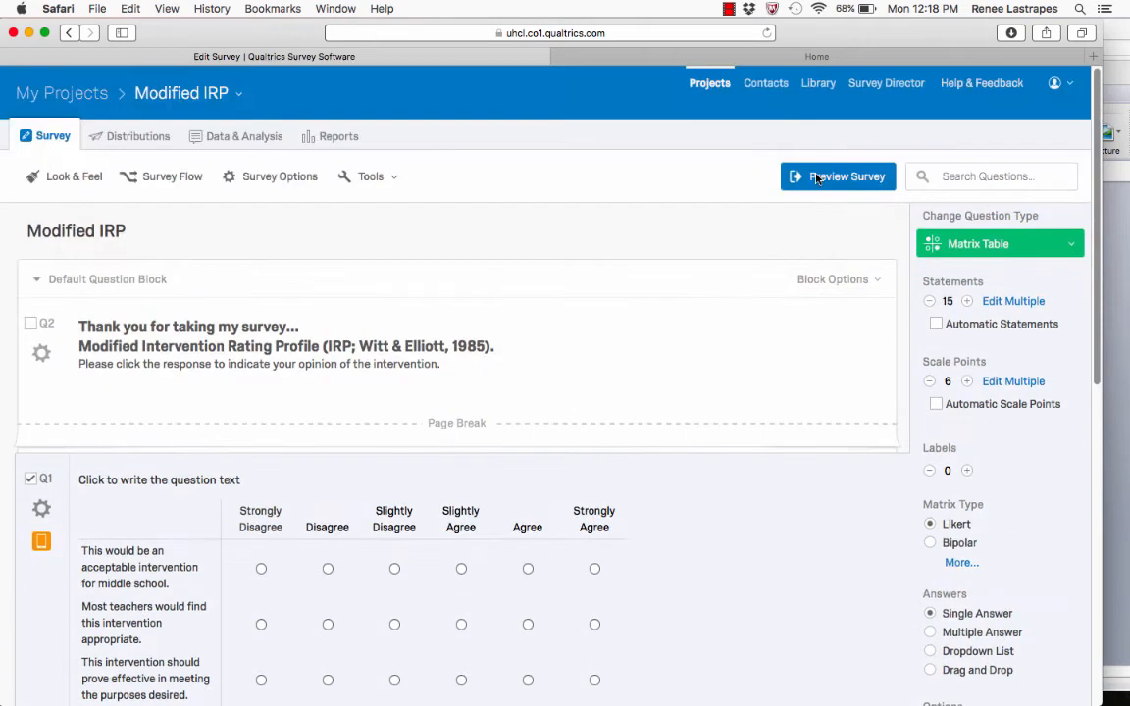
{"action": "left_click", "coordinate": [820, 177]}
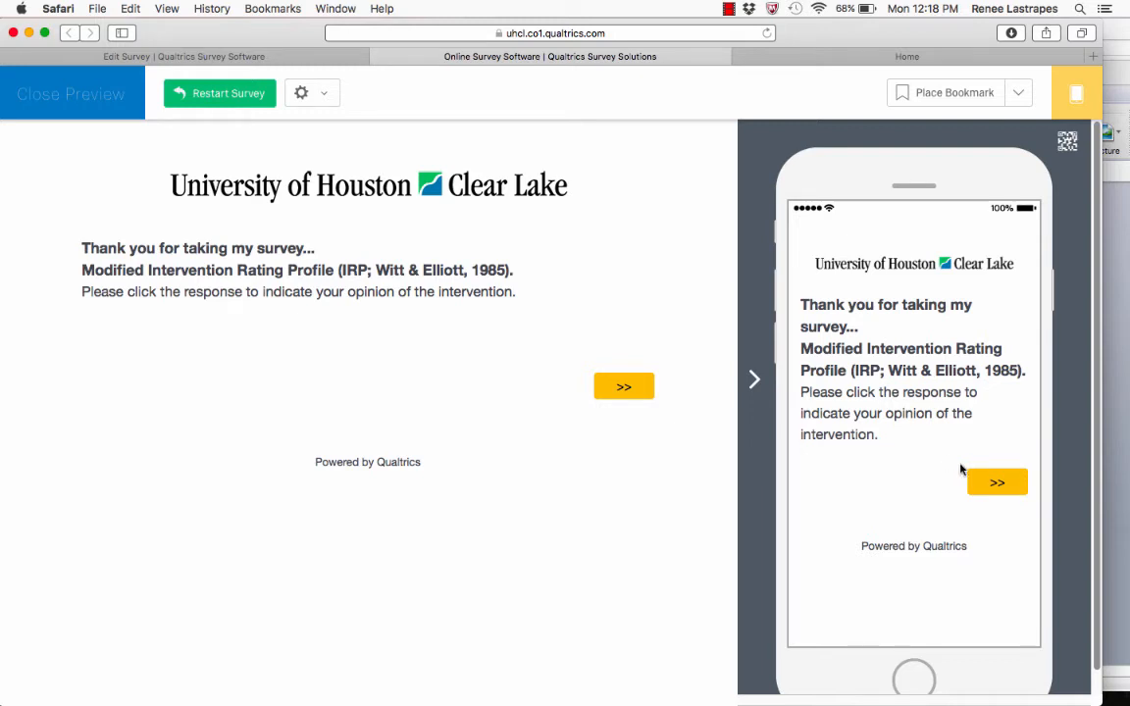
{"action": "left_click", "coordinate": [999, 484]}
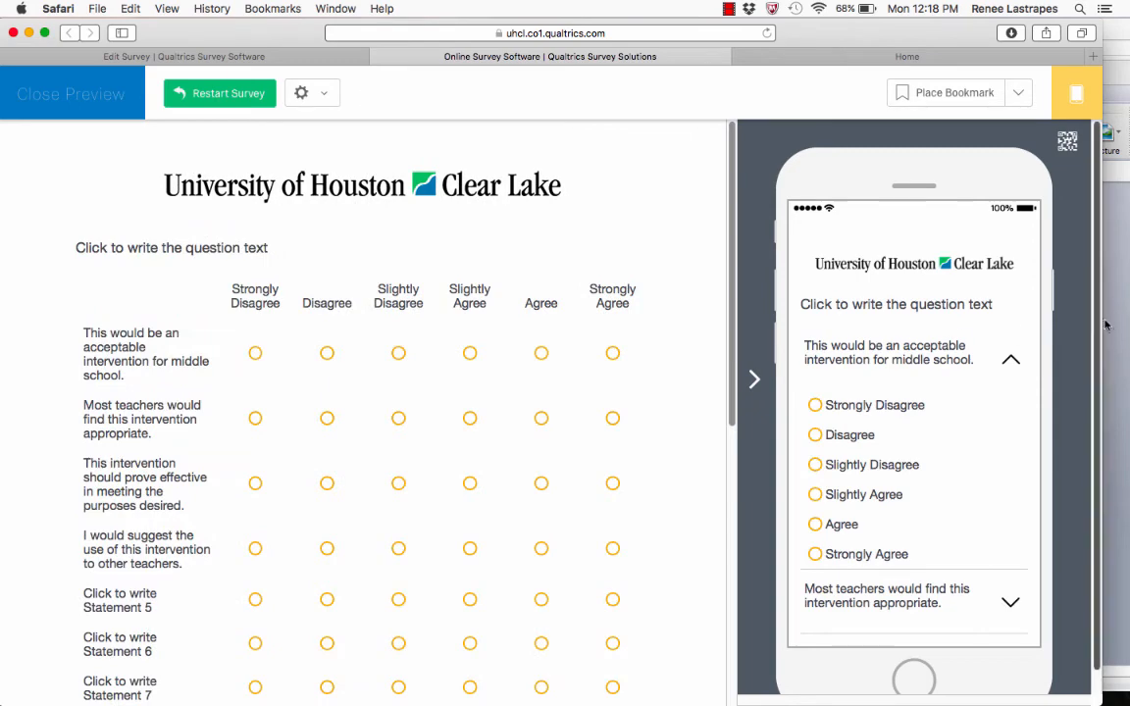
{"action": "left_click", "coordinate": [297, 57]}
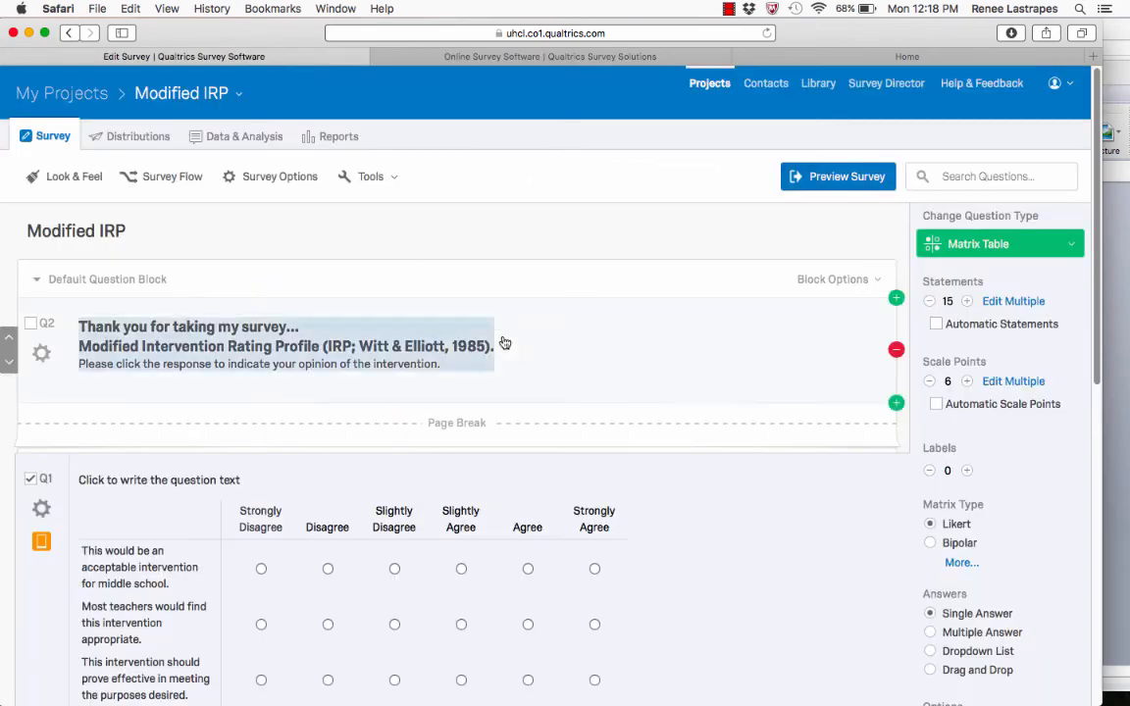
Step: Add a page break after the Q1 matrix table
{"action": "scroll", "coordinate": [520, 348], "scroll_direction": "down", "scroll_amount": 10}
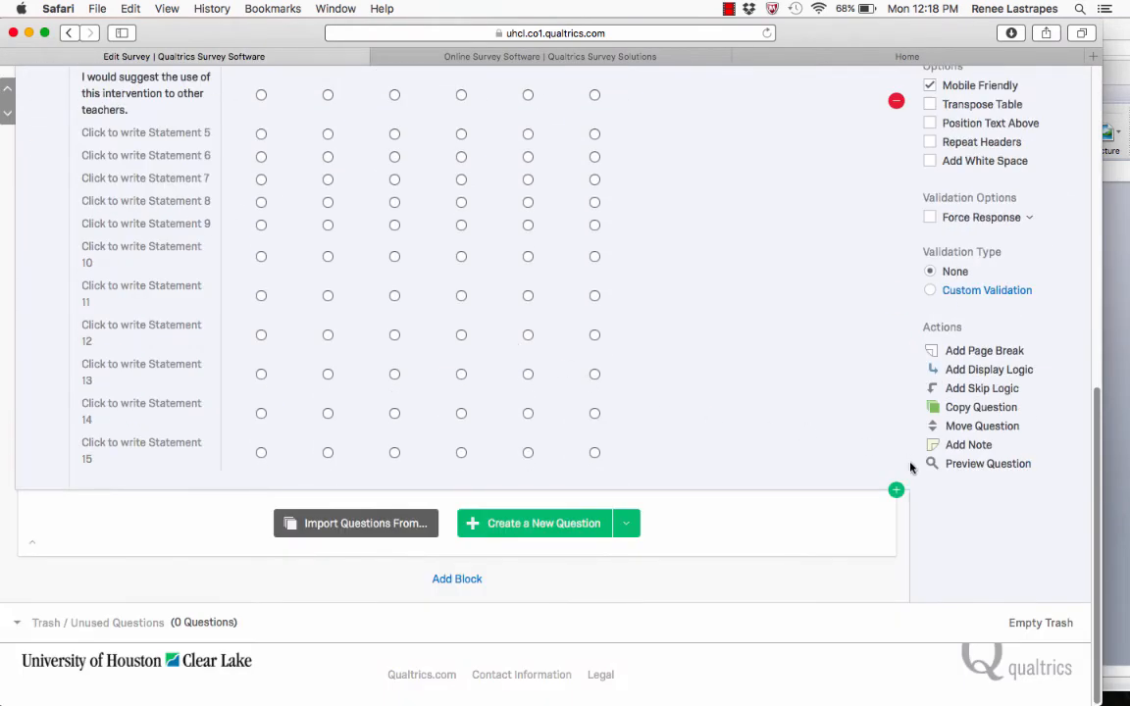
{"action": "left_click", "coordinate": [956, 351]}
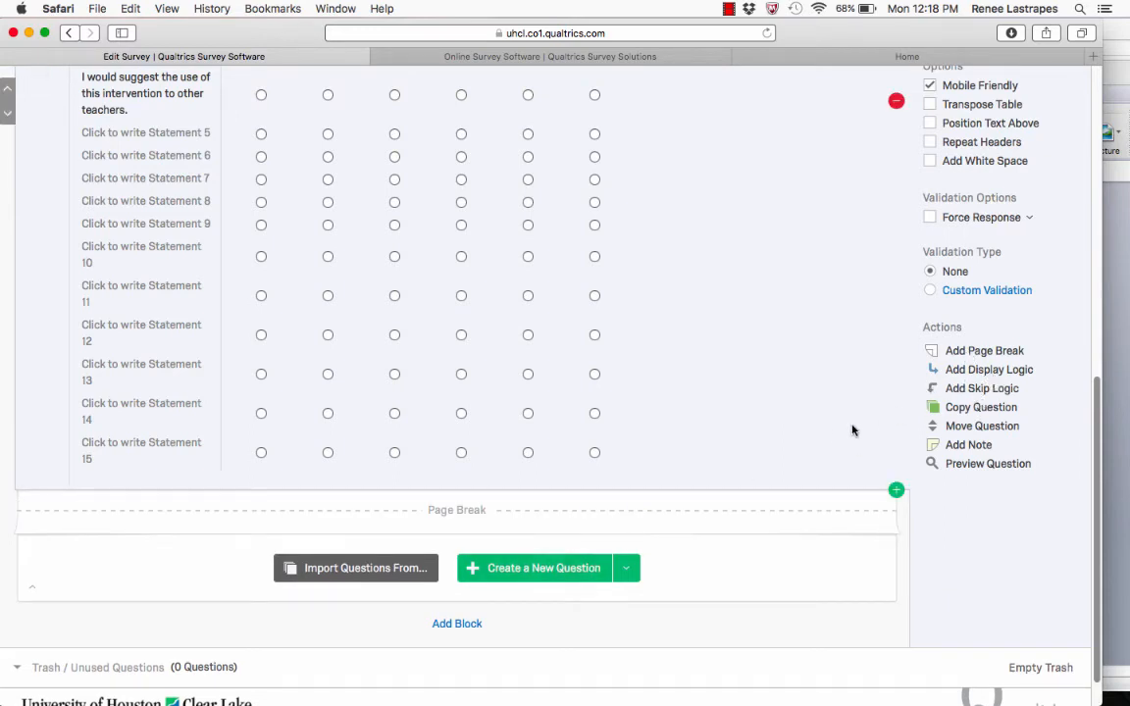
Step: Create a Descriptive Text question after the last page break and set its text to "Thank you very much for taking my survey"
{"action": "scroll", "coordinate": [858, 456], "scroll_direction": "down", "scroll_amount": 1}
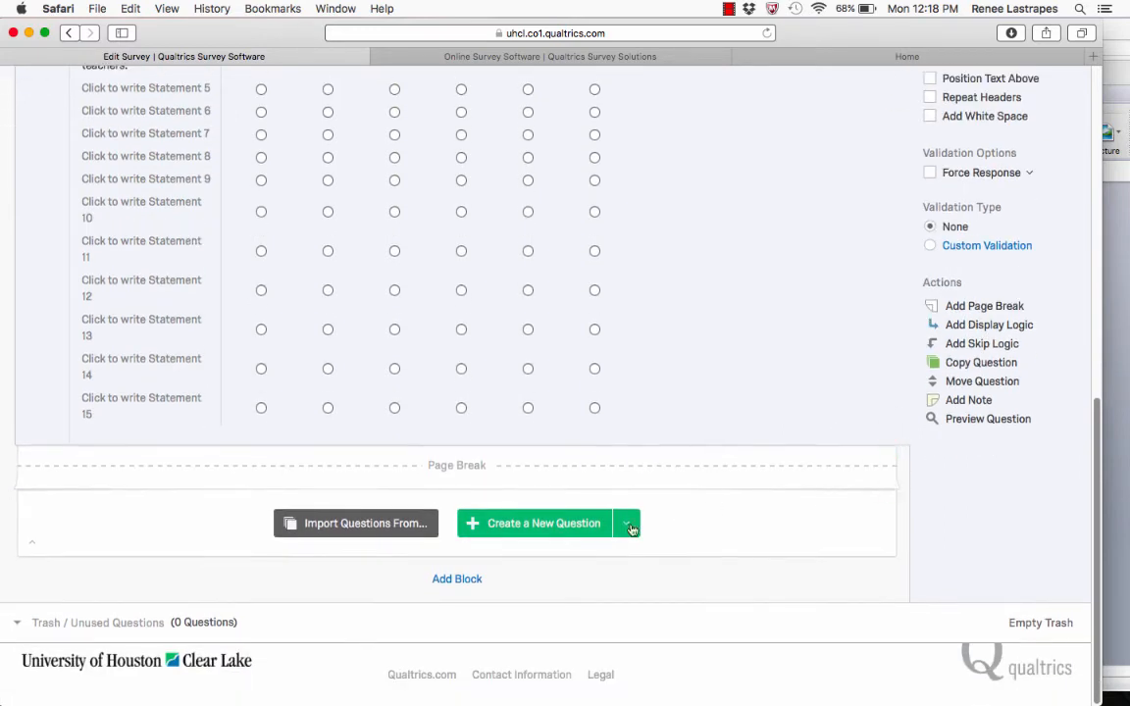
{"action": "left_click", "coordinate": [559, 529]}
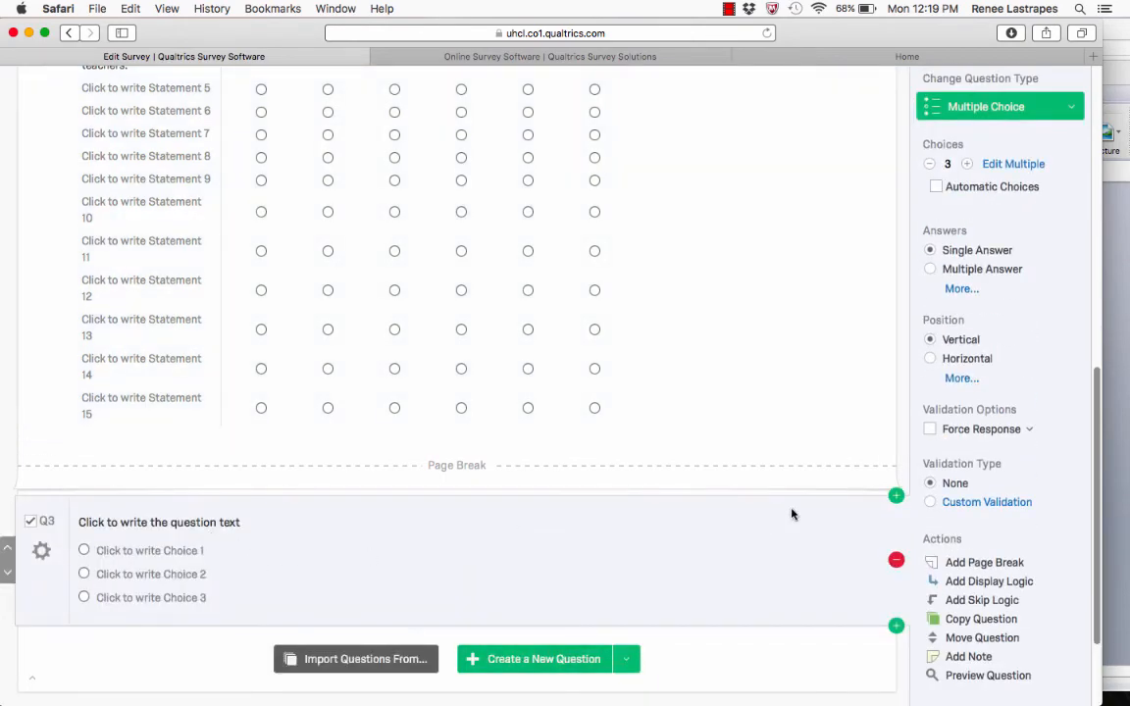
{"action": "left_click", "coordinate": [941, 106]}
{"action": "left_click", "coordinate": [800, 130]}
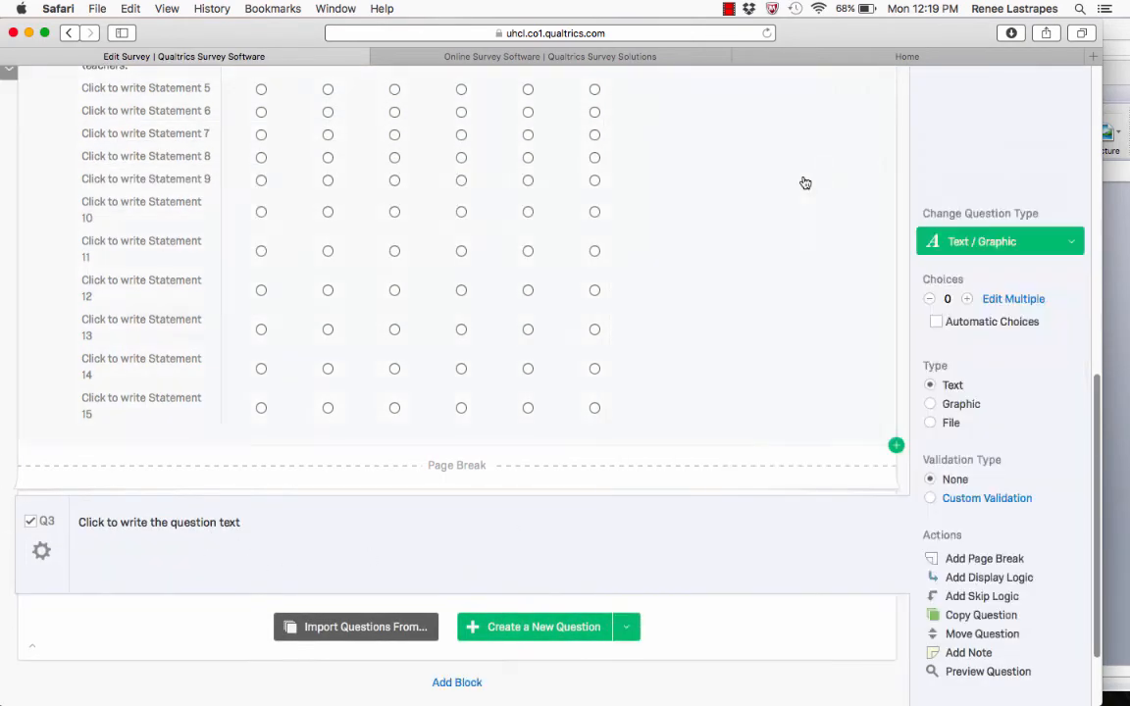
{"action": "left_click", "coordinate": [184, 527]}
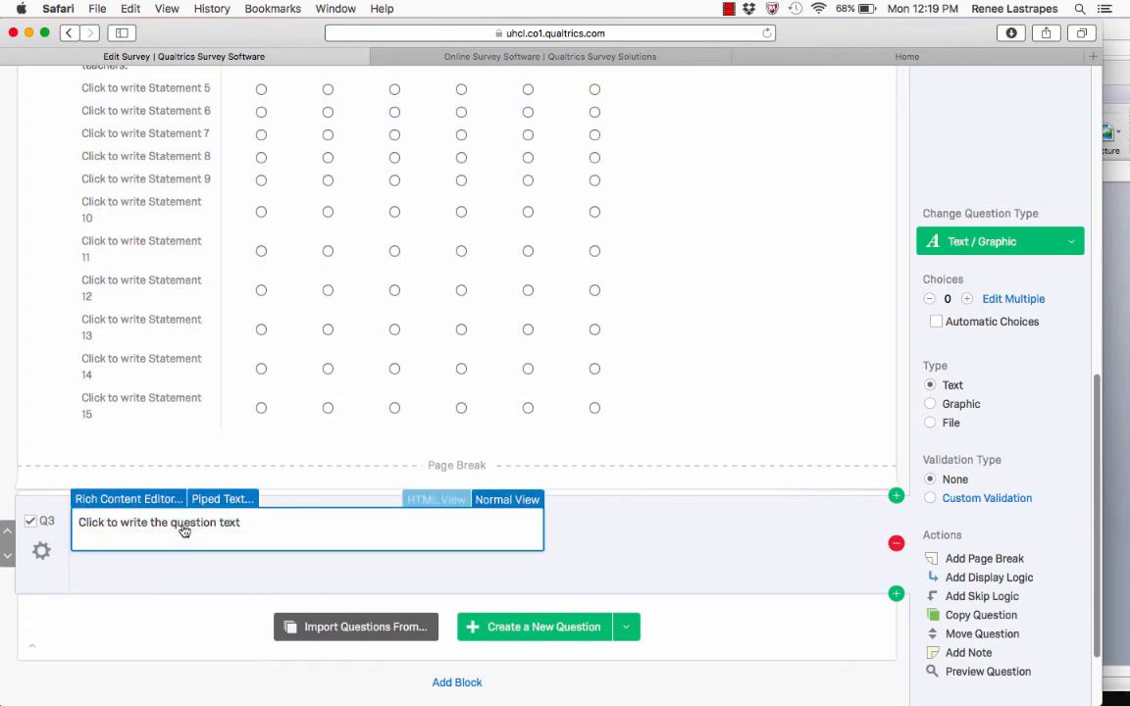
{"action": "type", "text": "Thank you very much for taking my survey"}
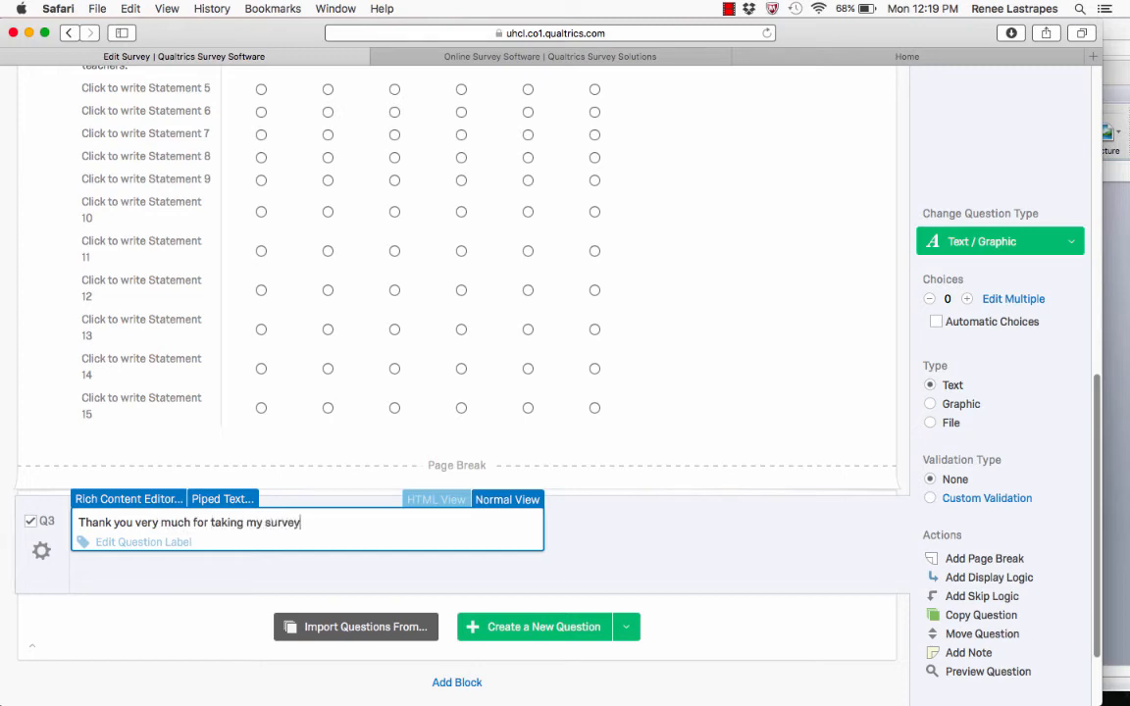
Step: Change the closing question Q3 to the Text Entry question type
{"action": "scroll", "coordinate": [371, 537], "scroll_direction": "up", "scroll_amount": 15}
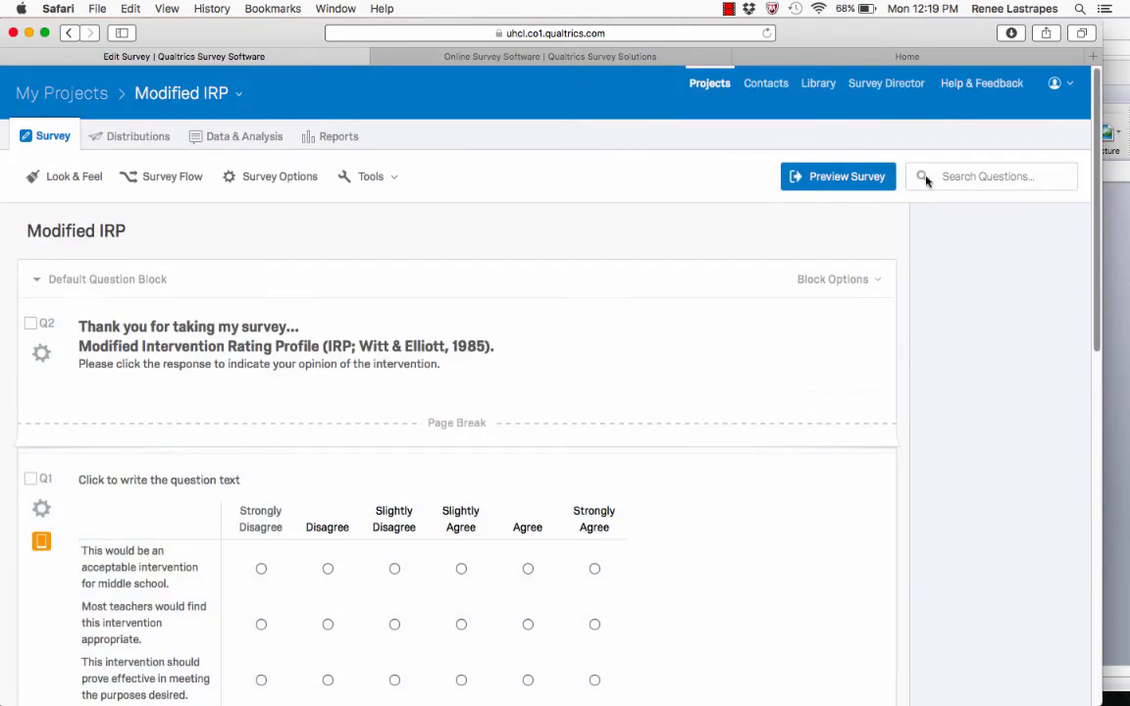
{"action": "scroll", "coordinate": [1000, 263], "scroll_direction": "down", "scroll_amount": 5}
{"action": "scroll", "coordinate": [1015, 494], "scroll_direction": "down", "scroll_amount": 3}
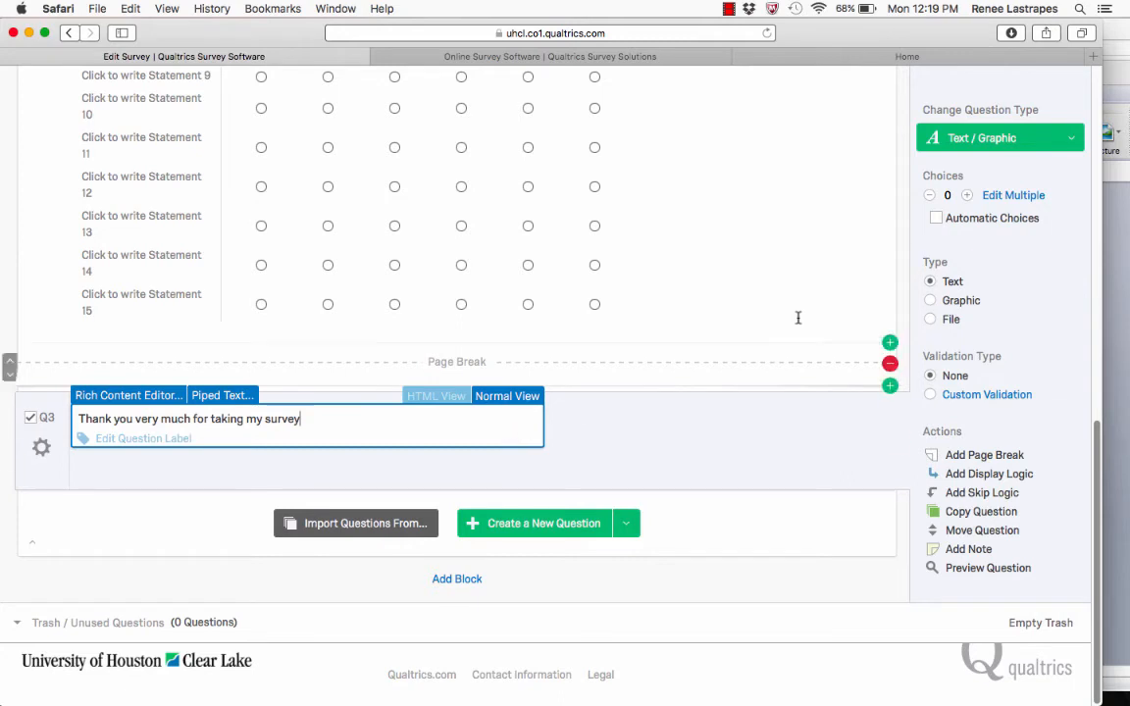
{"action": "left_click", "coordinate": [1031, 145]}
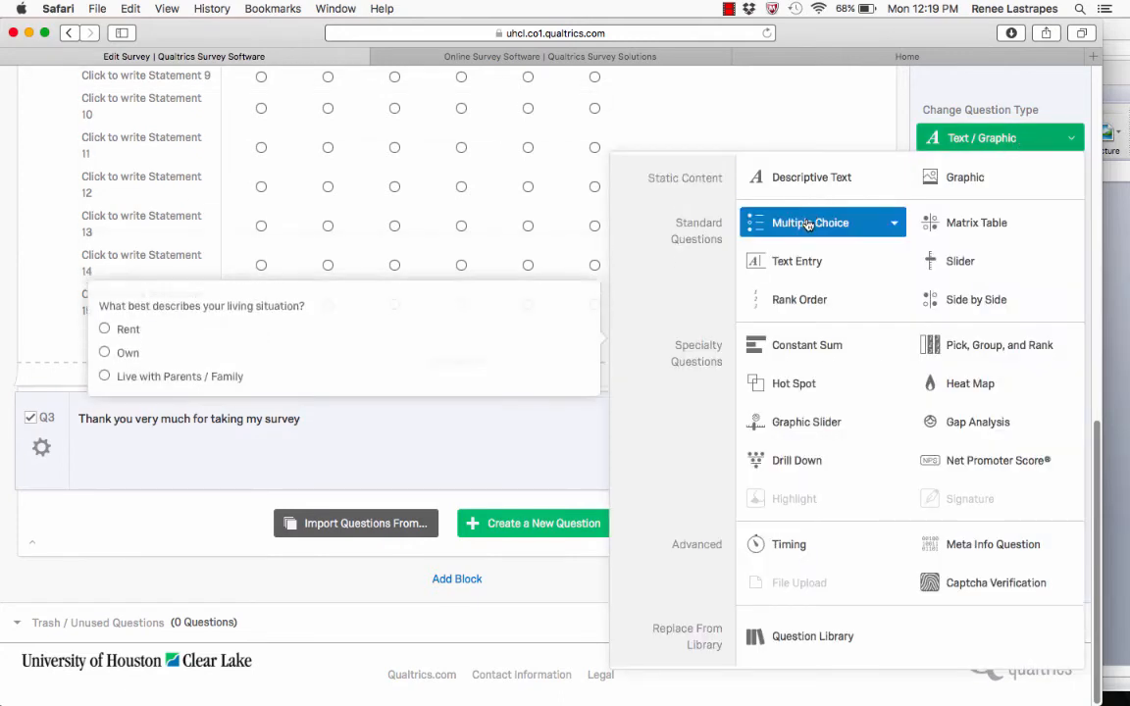
{"action": "left_click", "coordinate": [802, 261]}
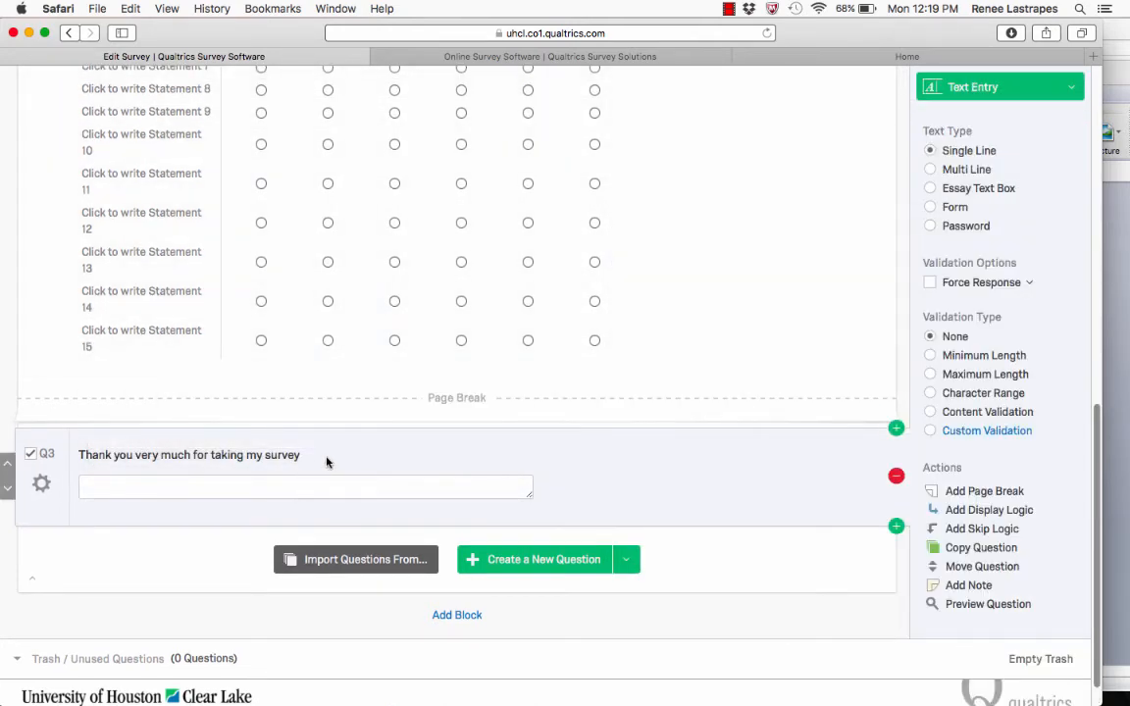
Step: Extend the Q3 question text with ", if you would like to volunteer for an interview, please type your name and contact information..."
{"action": "triple_click", "coordinate": [299, 456]}
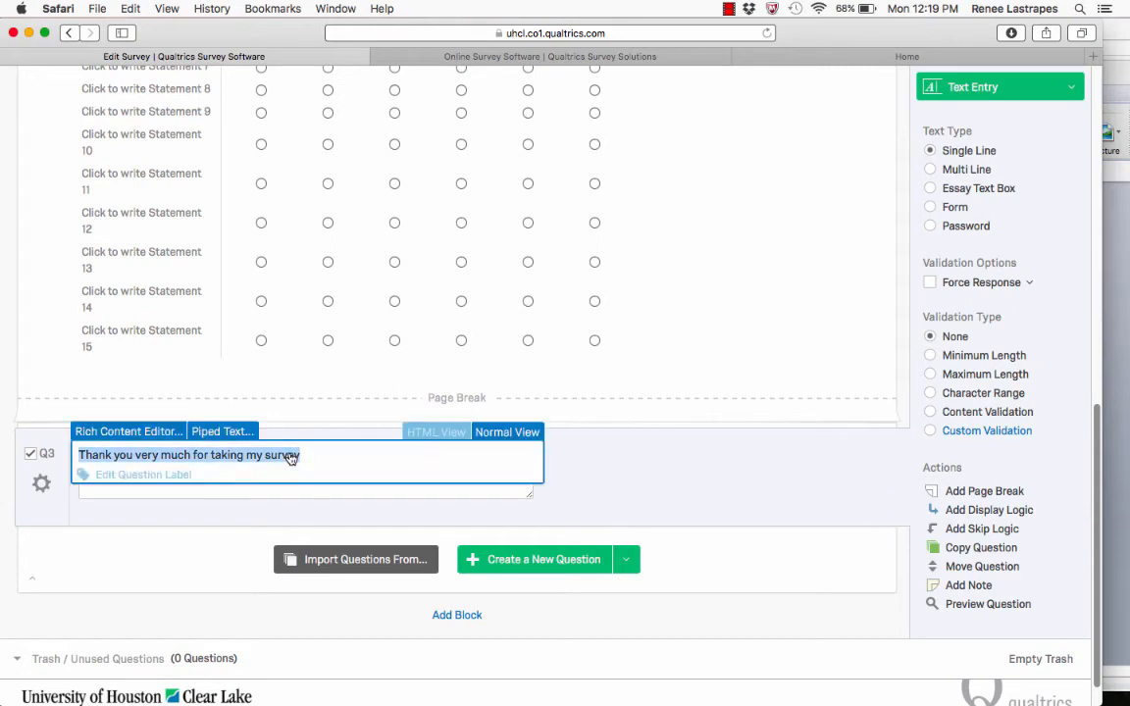
{"action": "left_click", "coordinate": [305, 453]}
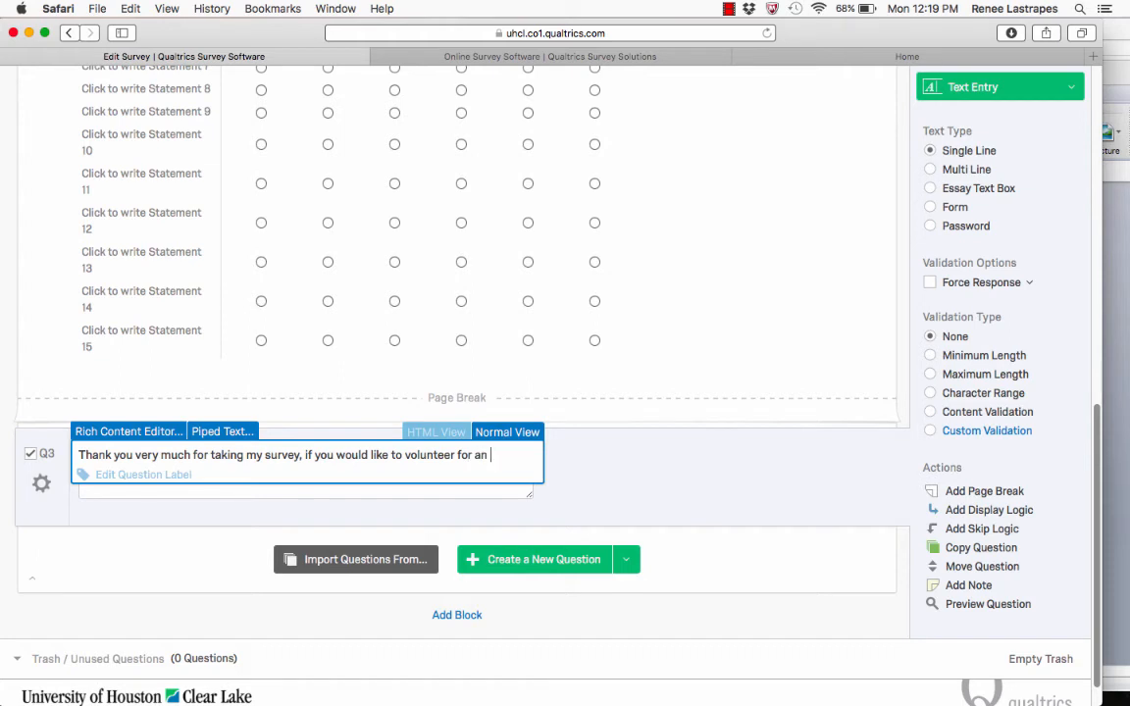
{"action": "type", "text": "w, pl"}
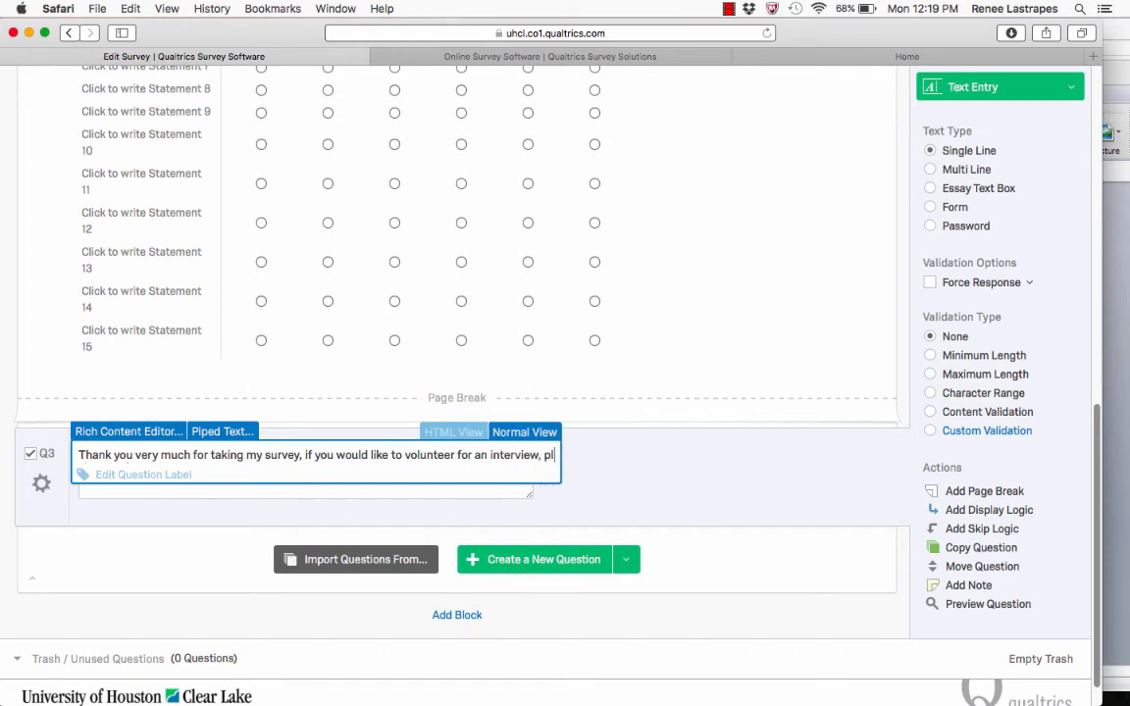
{"action": "type", "text": "ease leave"}
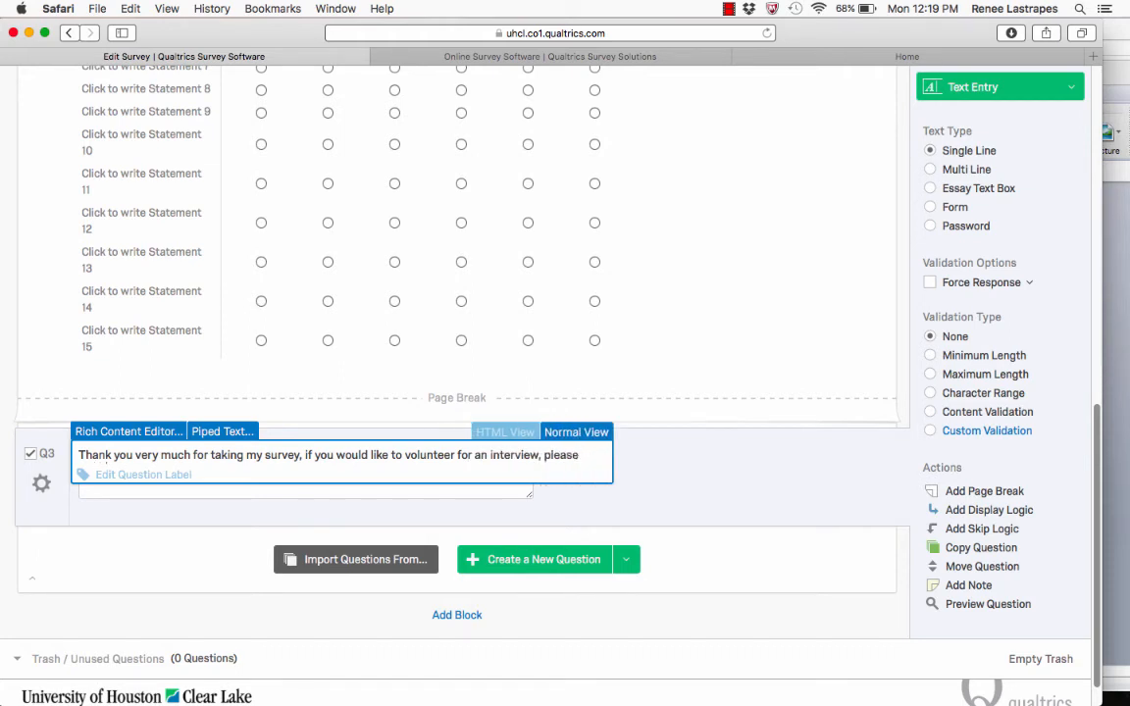
{"action": "key", "text": "BackSpace"}
{"action": "key", "text": "BackSpace"}
{"action": "key", "text": "BackSpace"}
{"action": "key", "text": "BackSpace"}
{"action": "key", "text": "BackSpace"}
{"action": "key", "text": "BackSpace"}
{"action": "type", "text": "type "}
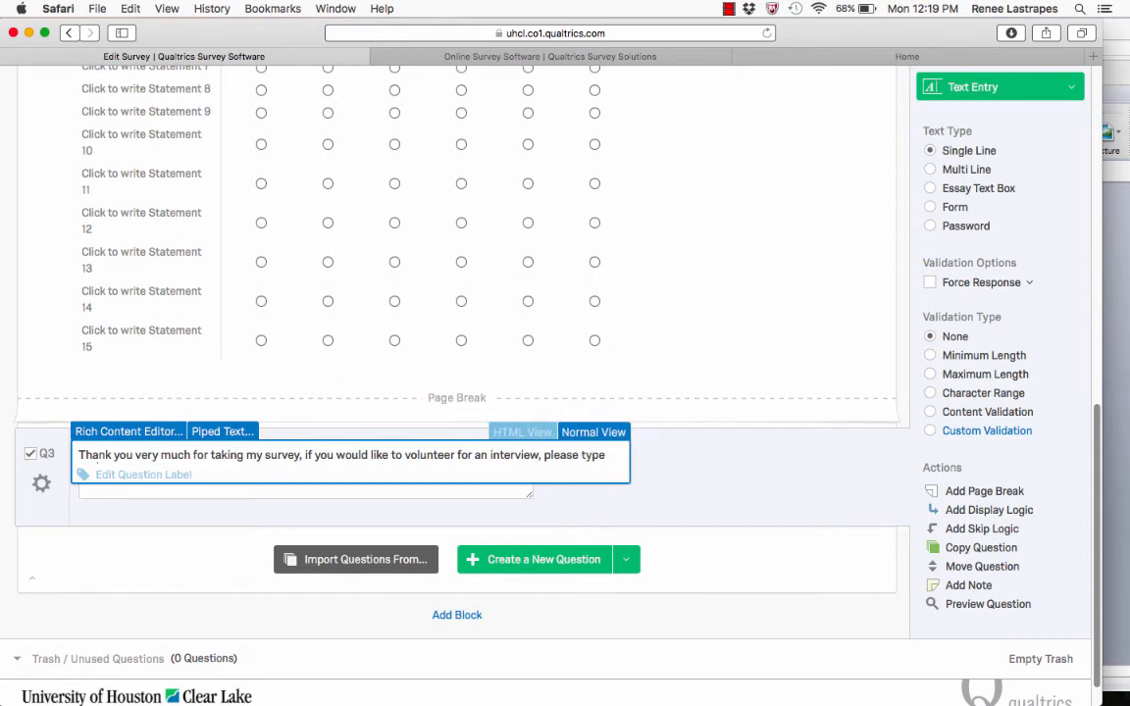
{"action": "type", "text": "your name nd caon"}
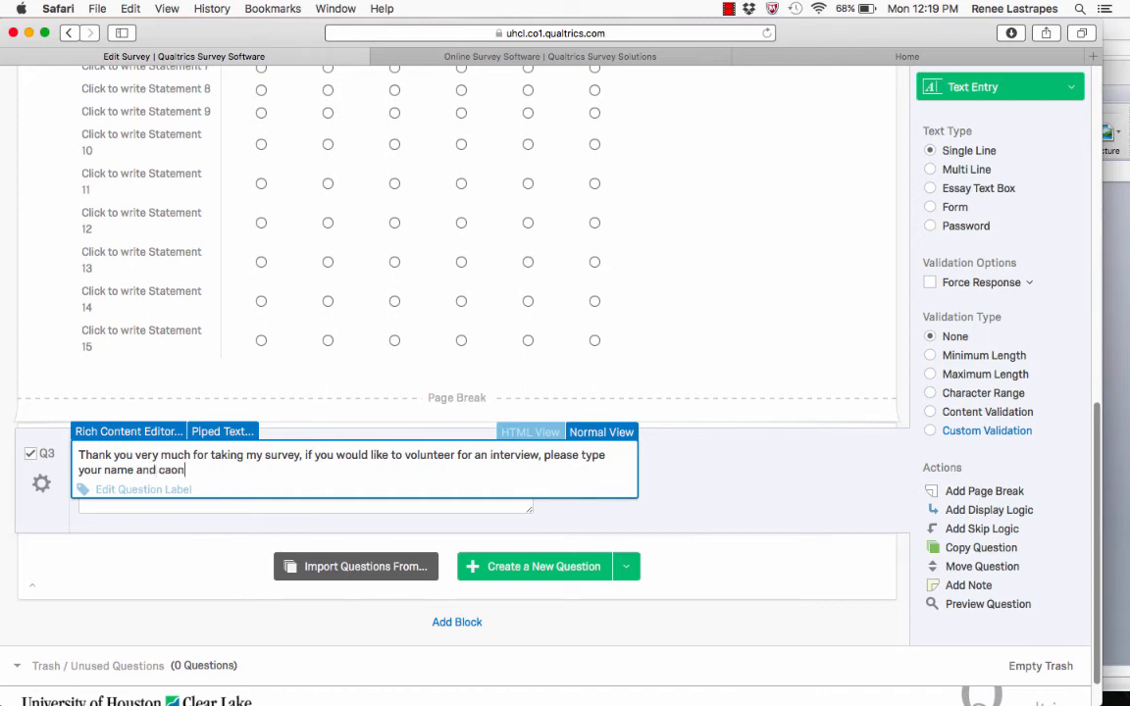
{"action": "key", "text": "BackSpace"}
{"action": "type", "text": "mation..."}
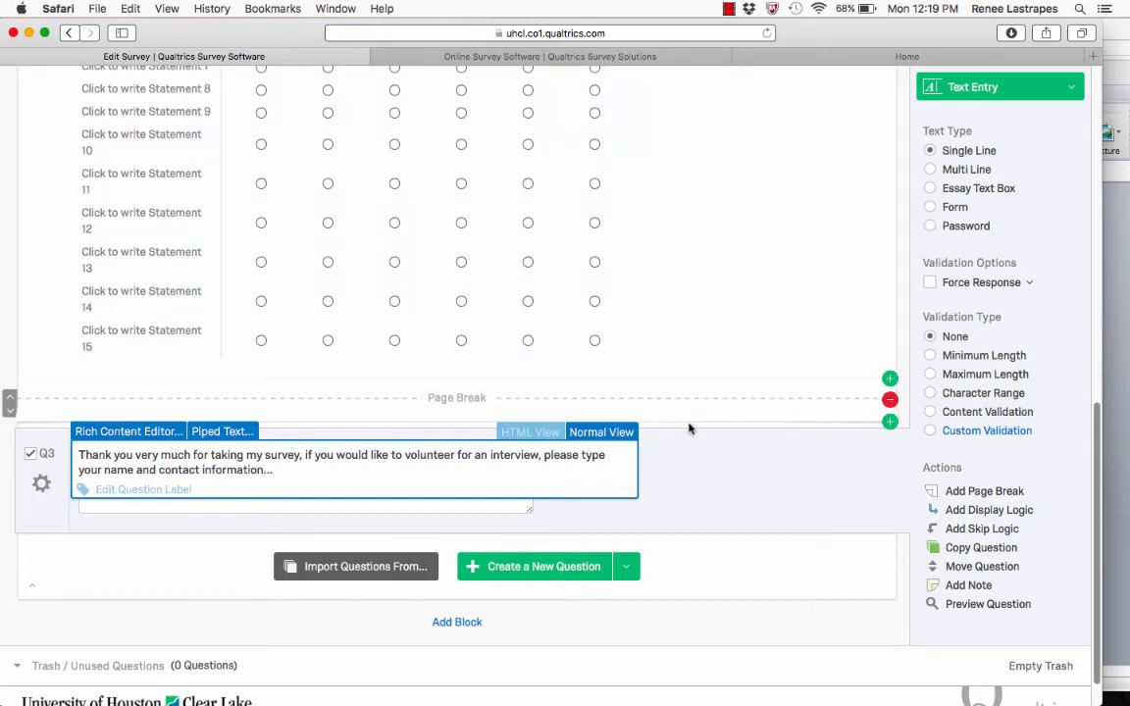
{"action": "left_click", "coordinate": [622, 392]}
Step: Preview the survey and advance through the introduction, matrix and closing text entry pages in the mobile view
{"action": "scroll", "coordinate": [713, 419], "scroll_direction": "up", "scroll_amount": 10}
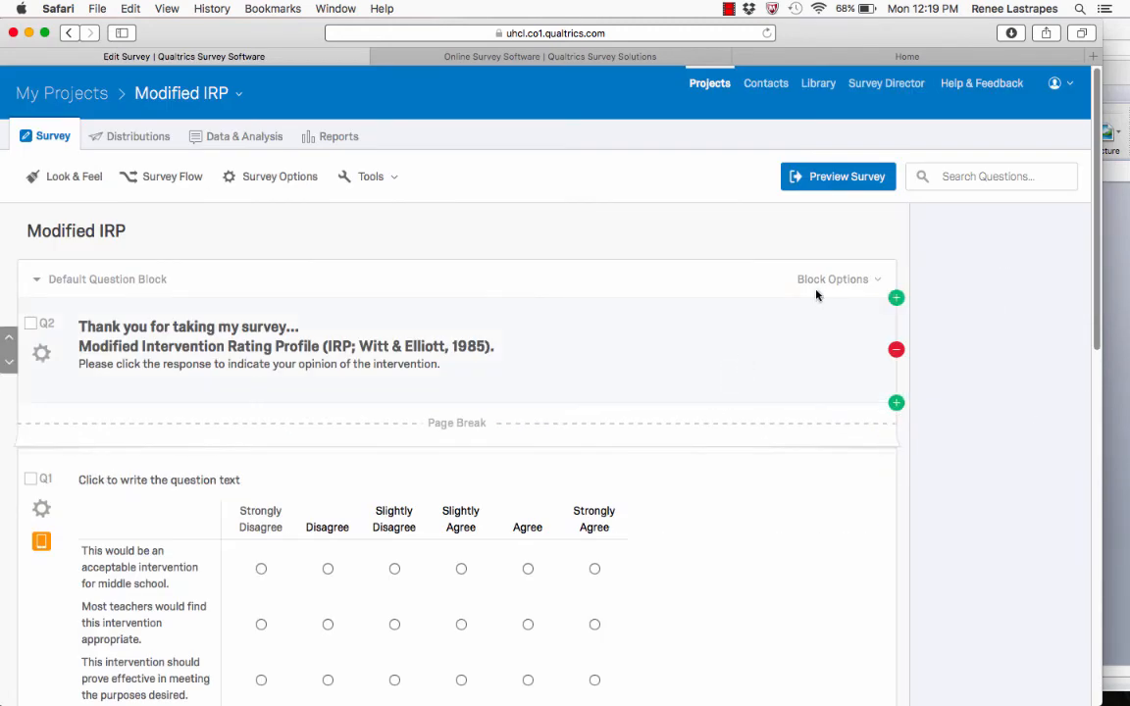
{"action": "left_click", "coordinate": [846, 176]}
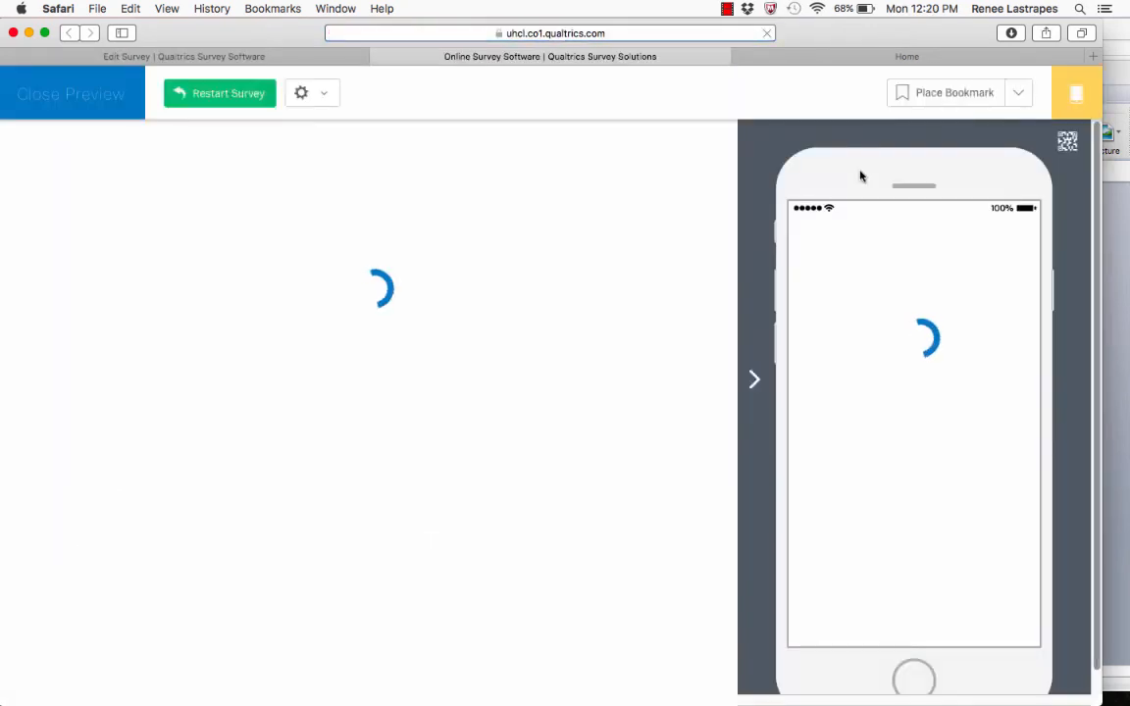
{"action": "scroll", "coordinate": [953, 327], "scroll_direction": "down", "scroll_amount": 2}
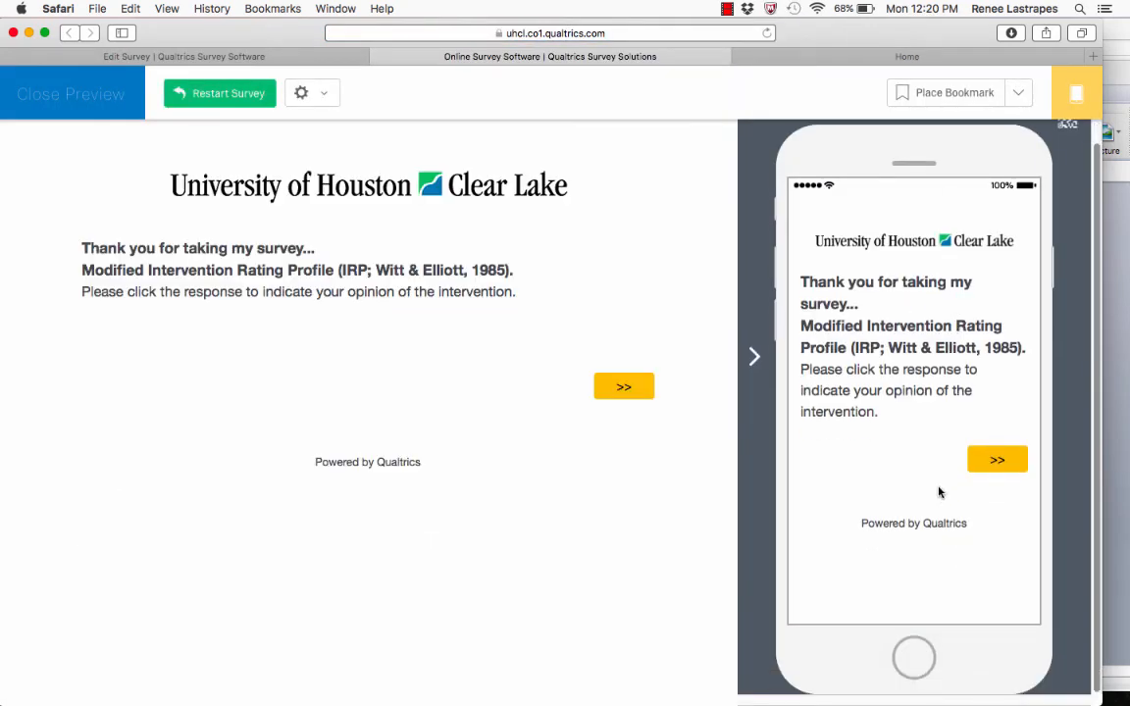
{"action": "left_click", "coordinate": [993, 461]}
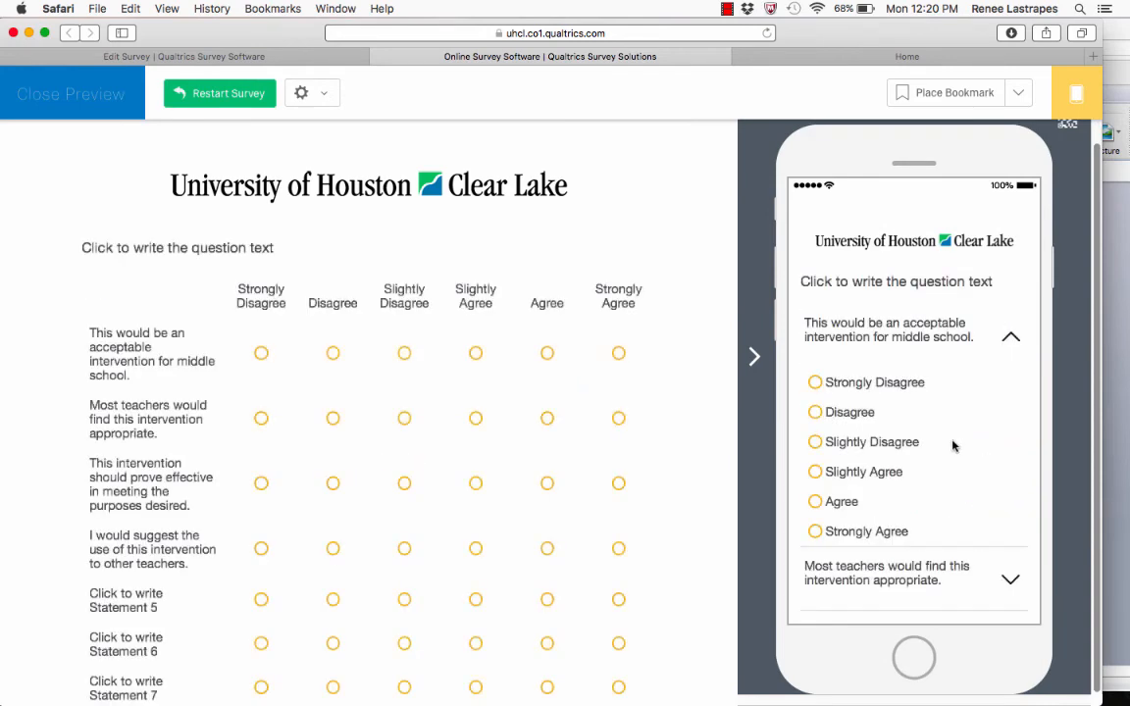
{"action": "scroll", "coordinate": [953, 447], "scroll_direction": "down", "scroll_amount": 10}
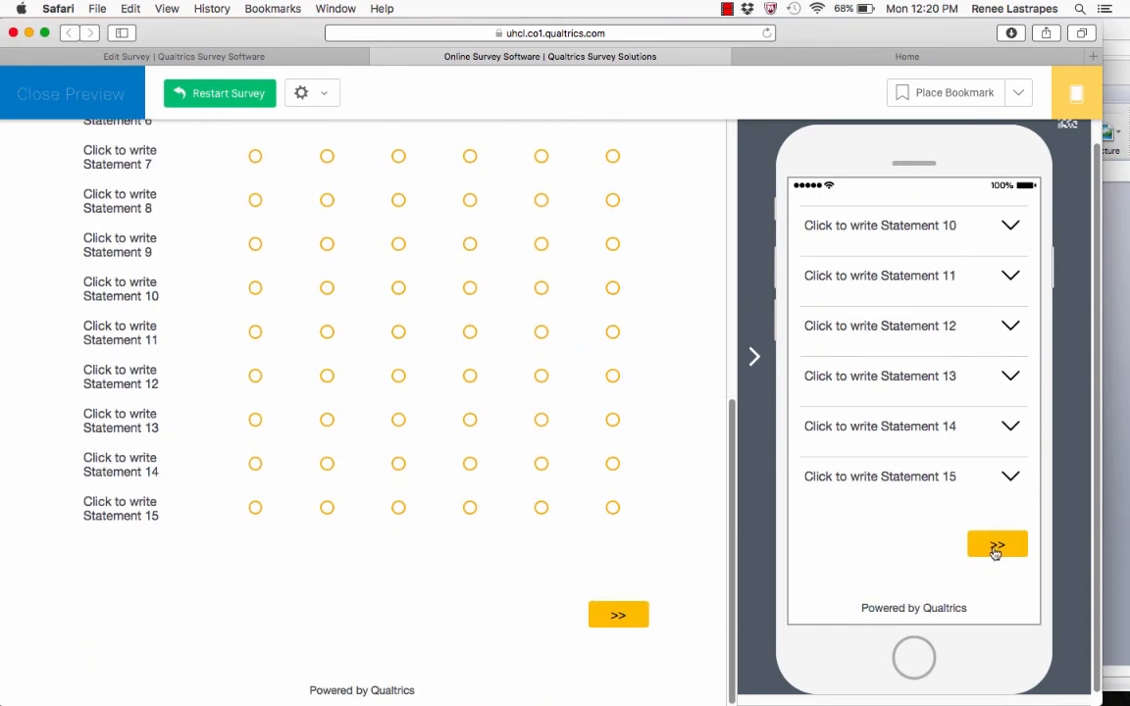
{"action": "left_click", "coordinate": [995, 547]}
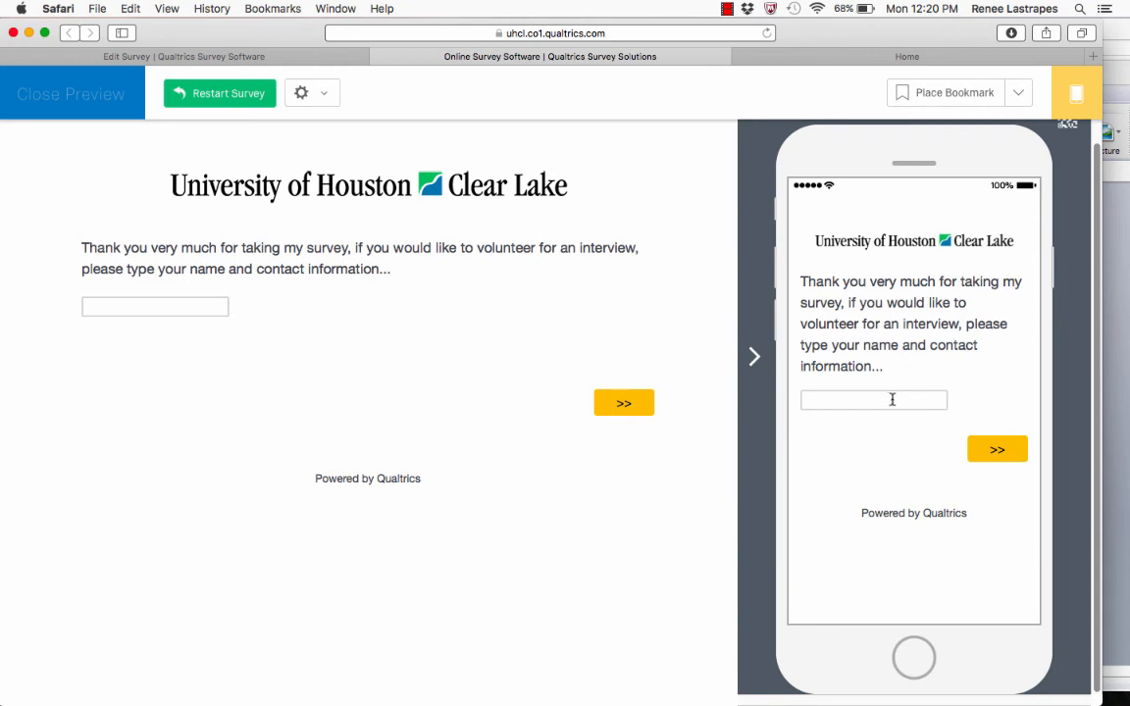
{"action": "left_click", "coordinate": [978, 455]}
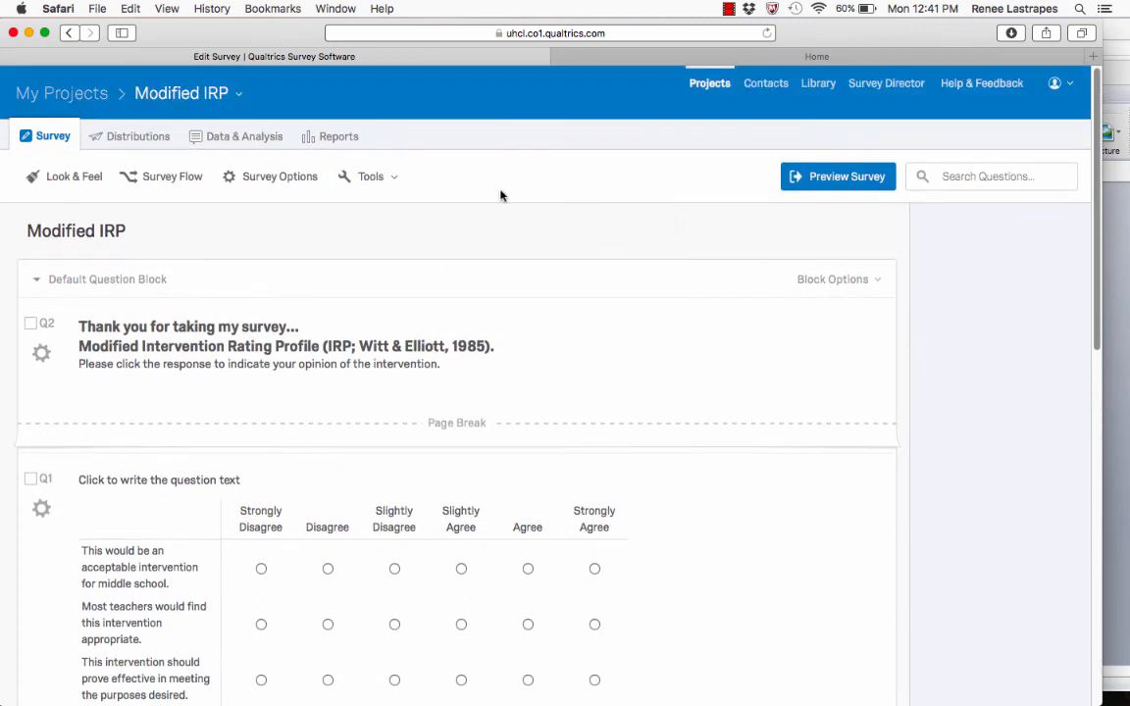
Step: Review the survey's Emails, Personal Links and Social Media distribution options, and return to the Anonymous Link
{"action": "left_click", "coordinate": [117, 139]}
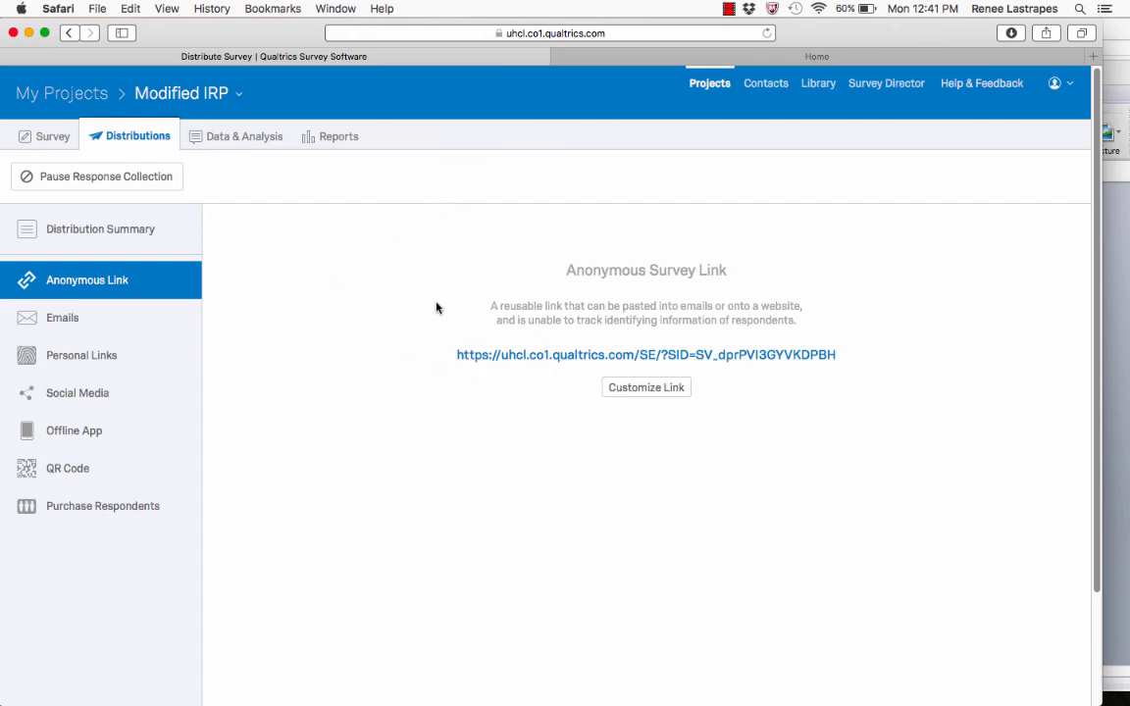
{"action": "left_click", "coordinate": [134, 315]}
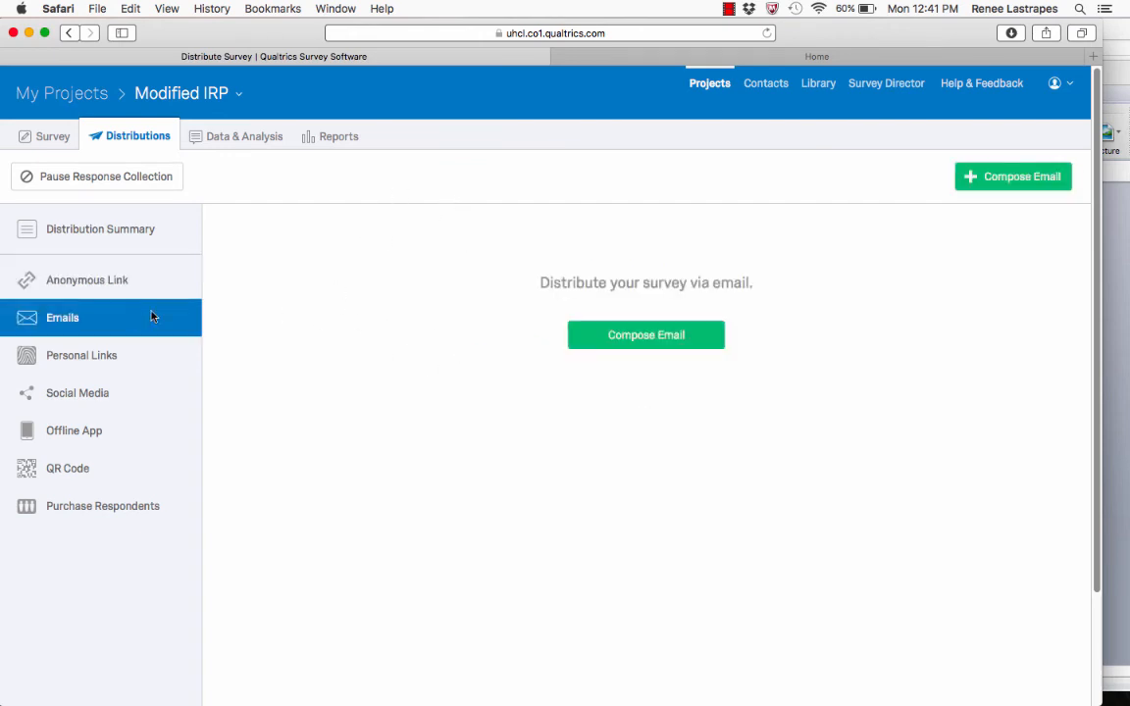
{"action": "left_click", "coordinate": [133, 363]}
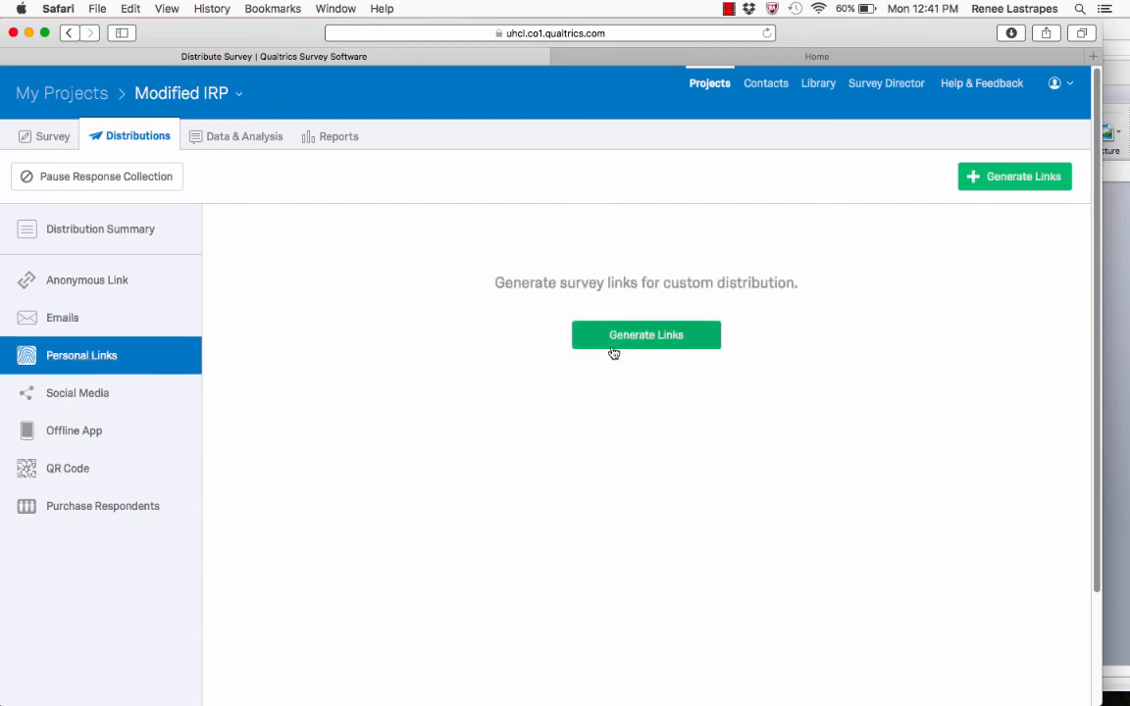
{"action": "left_click", "coordinate": [122, 396]}
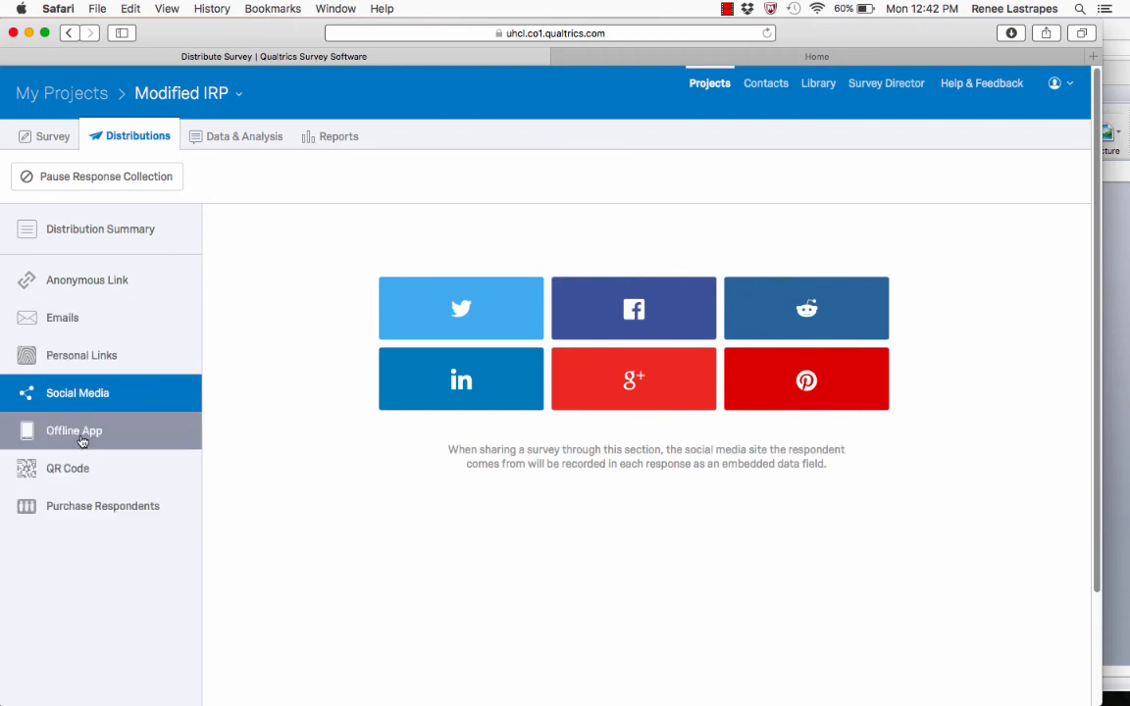
{"action": "left_click", "coordinate": [85, 273]}
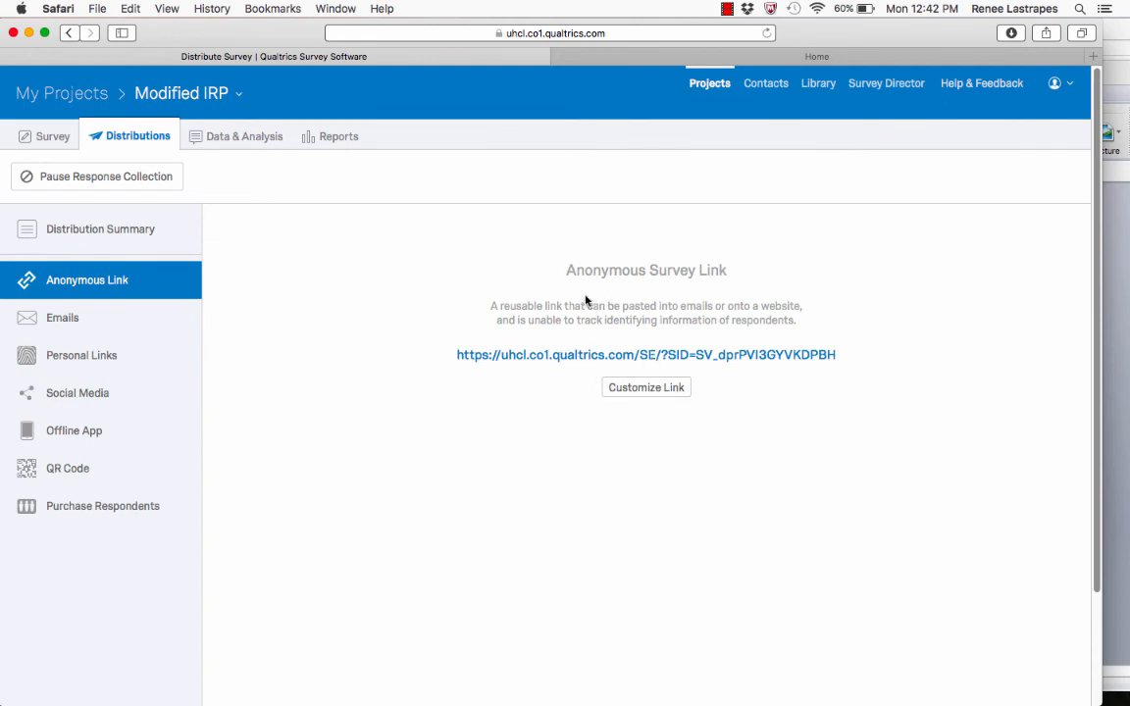
Step: Return to the My Projects list and go to its second page to find the Modified IRP survey
{"action": "left_click", "coordinate": [69, 94]}
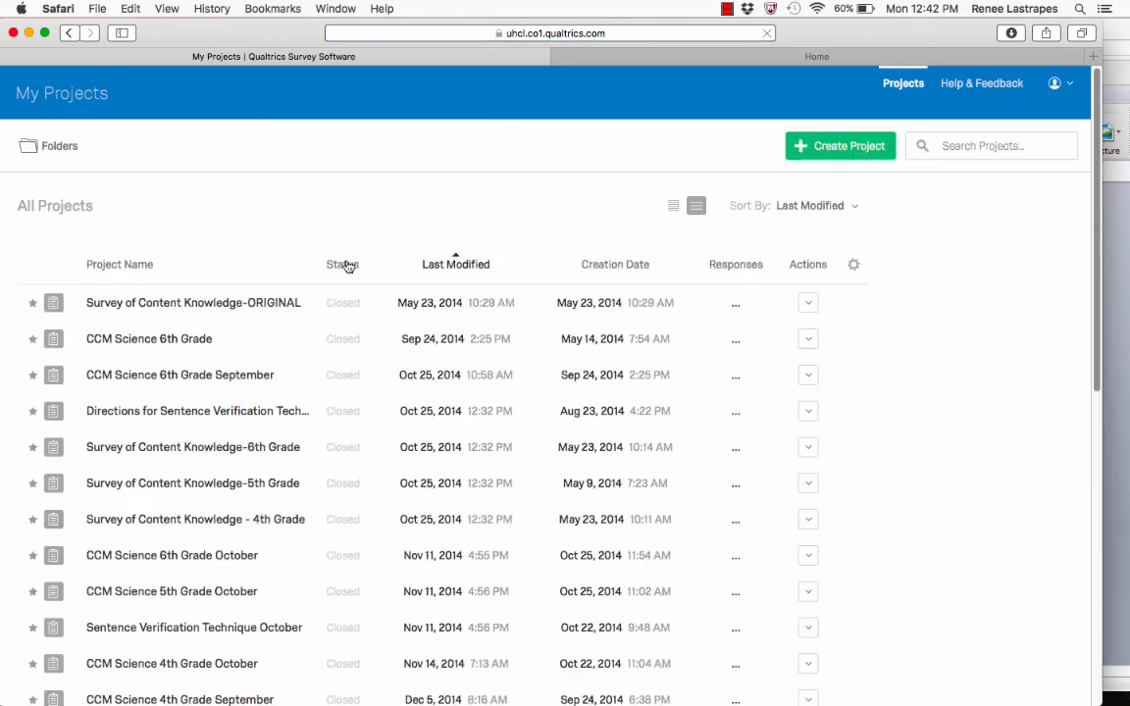
{"action": "scroll", "coordinate": [338, 245], "scroll_direction": "down", "scroll_amount": 1}
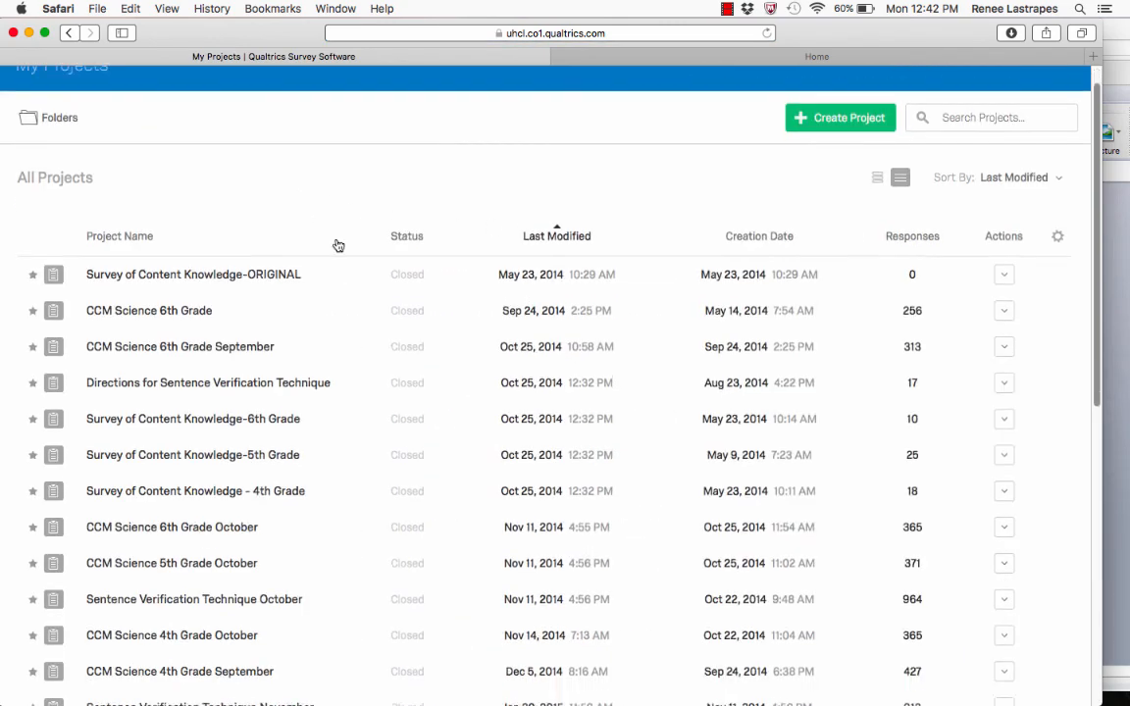
{"action": "scroll", "coordinate": [338, 245], "scroll_direction": "down", "scroll_amount": 10}
{"action": "left_click", "coordinate": [560, 628]}
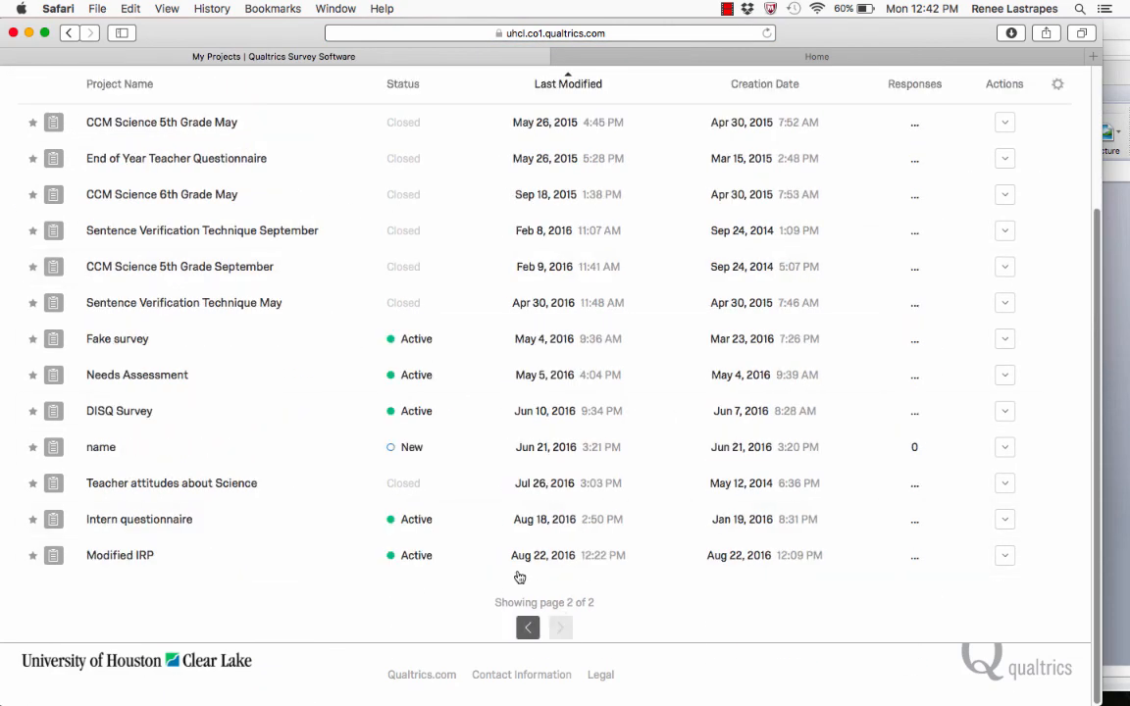